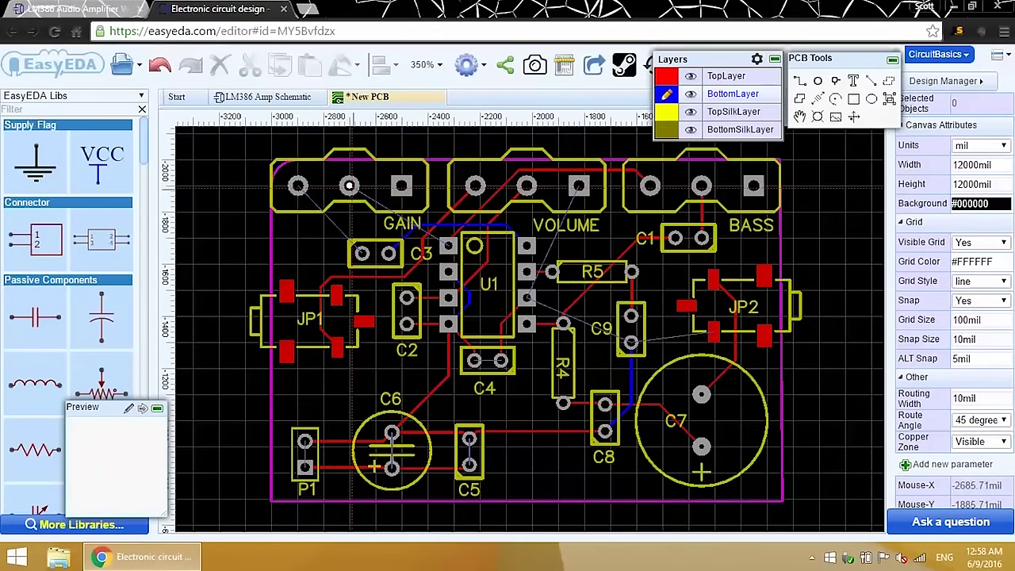
- Route a bottom-layer track from the GAIN potentiometer's middle pad, around C3, to the upper-left pad of U1
{"action": "left_click", "coordinate": [349, 186]}
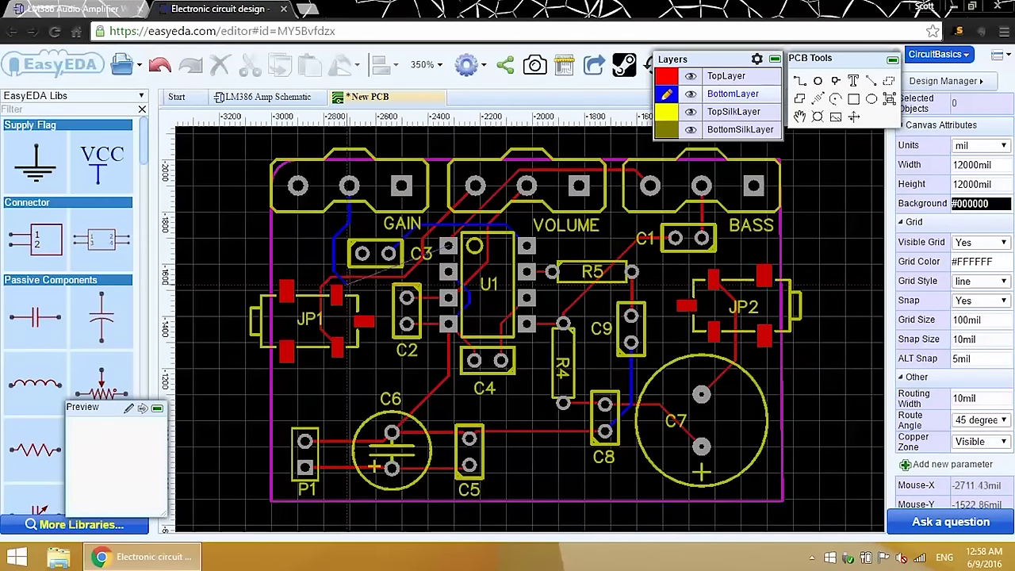
{"action": "left_click", "coordinate": [336, 274]}
{"action": "left_click", "coordinate": [417, 279]}
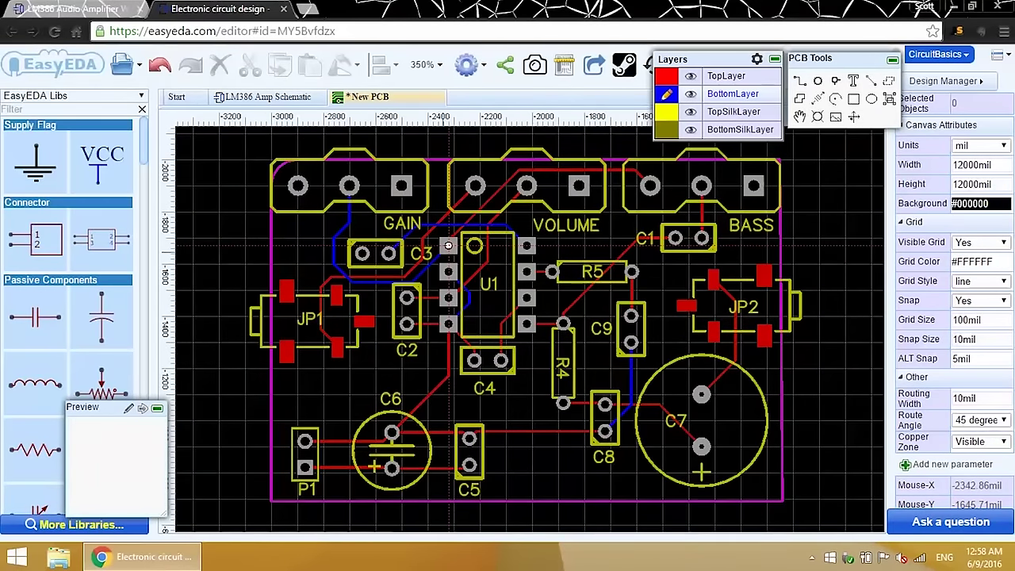
{"action": "key", "text": "Escape"}
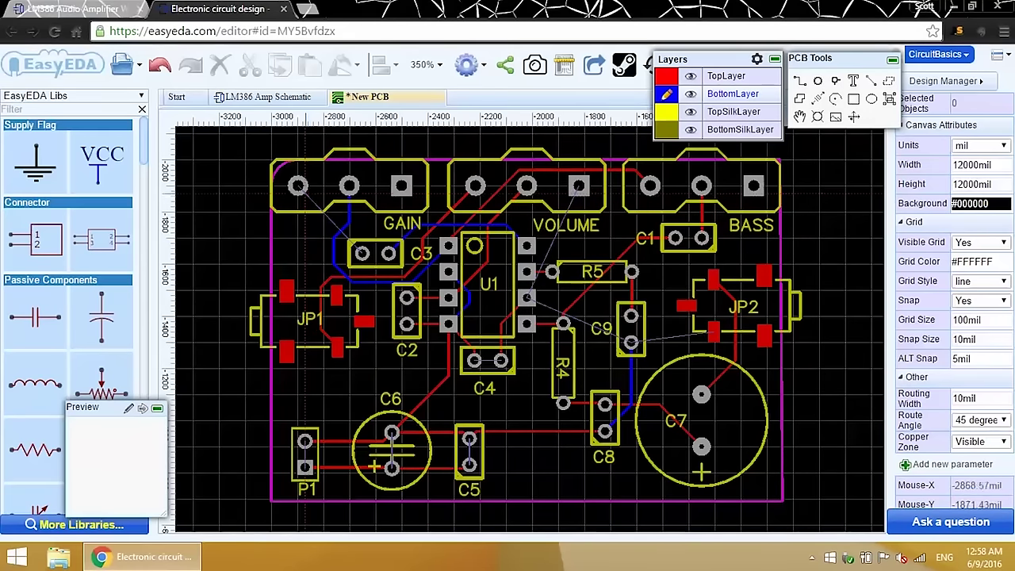
{"action": "left_click", "coordinate": [666, 80]}
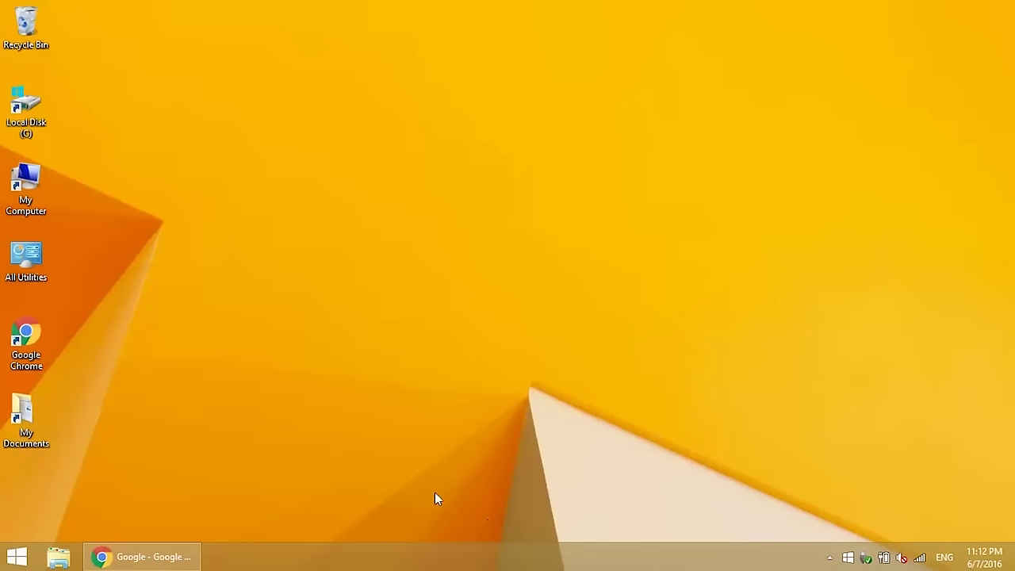
- Switch to Google Chrome, search the web for easyeda, and open the EasyEDA site
{"action": "left_click", "coordinate": [183, 555]}
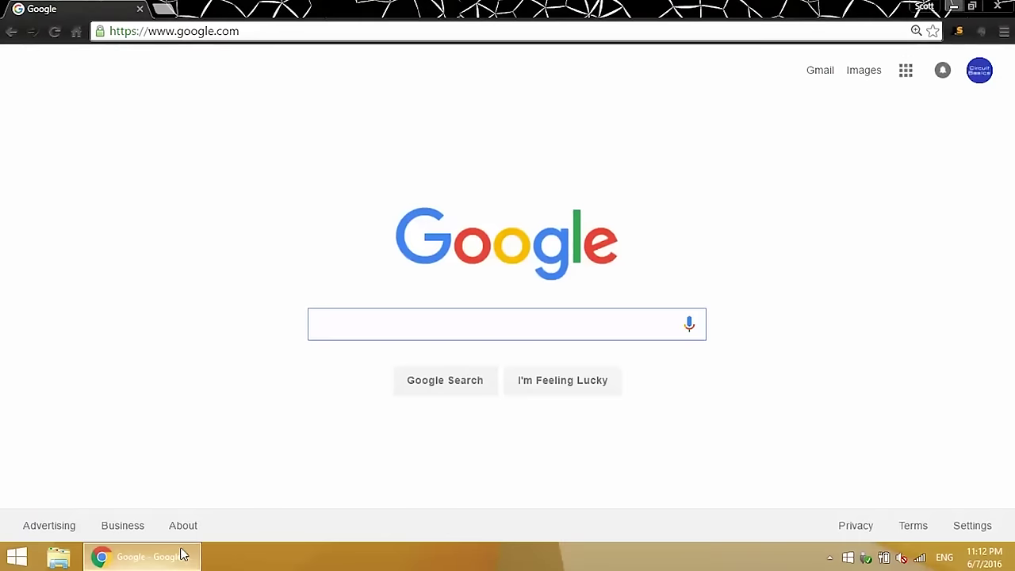
{"action": "type", "text": "easyeda"}
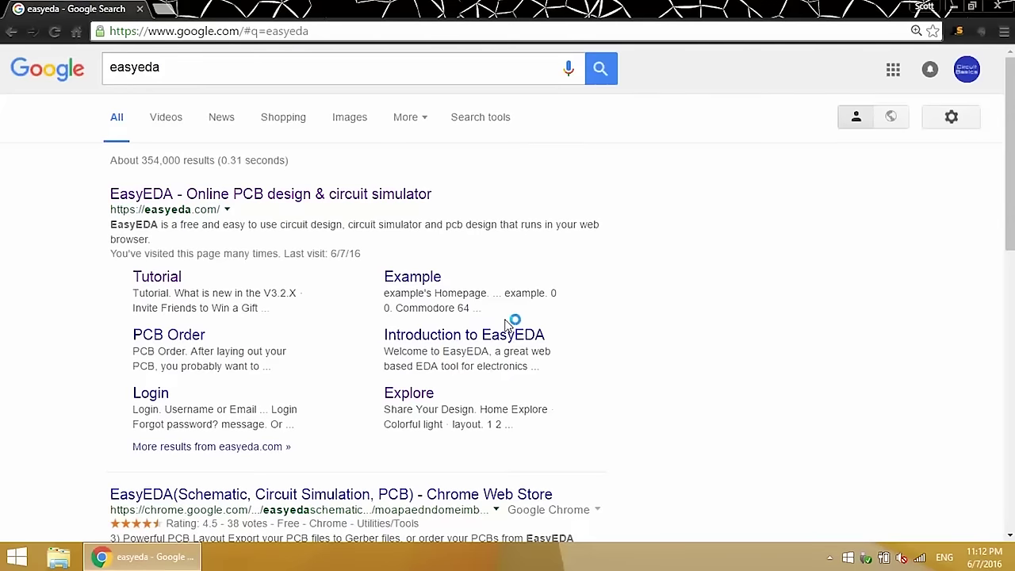
{"action": "left_click", "coordinate": [422, 203]}
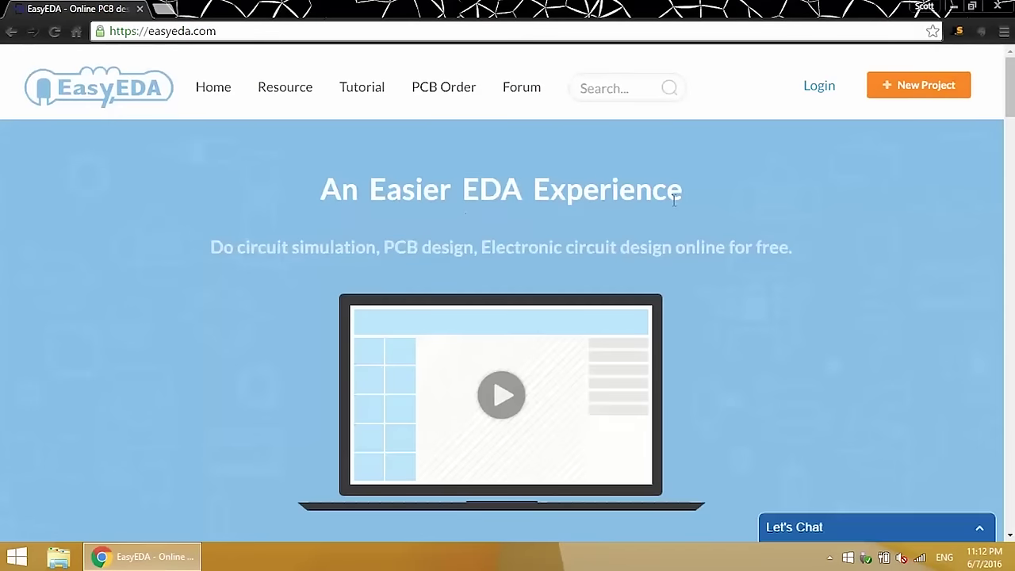
- Log in to the existing EasyEDA account by entering the account e-mail and password
{"action": "left_click", "coordinate": [822, 94]}
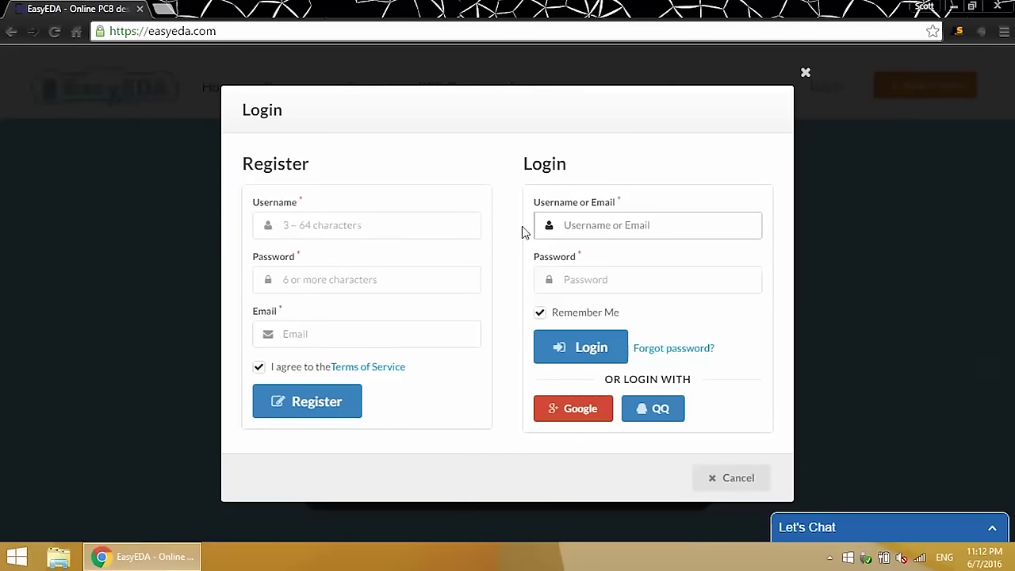
{"action": "type", "text": "cir"}
{"action": "key", "text": "Down"}
{"action": "key", "text": "Tab"}
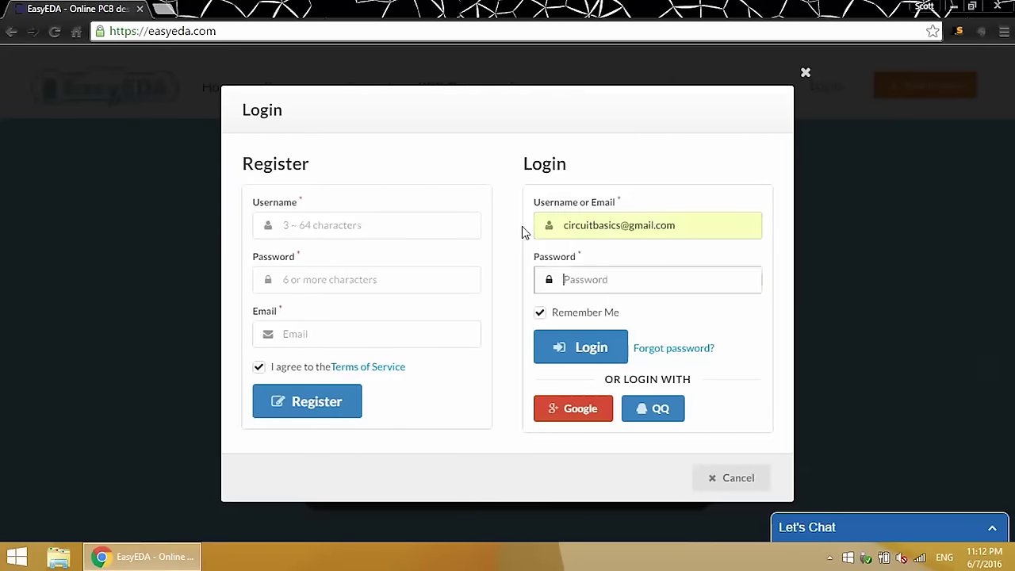
{"action": "type", "text": "•••••••••••"}
{"action": "key", "text": "Return"}
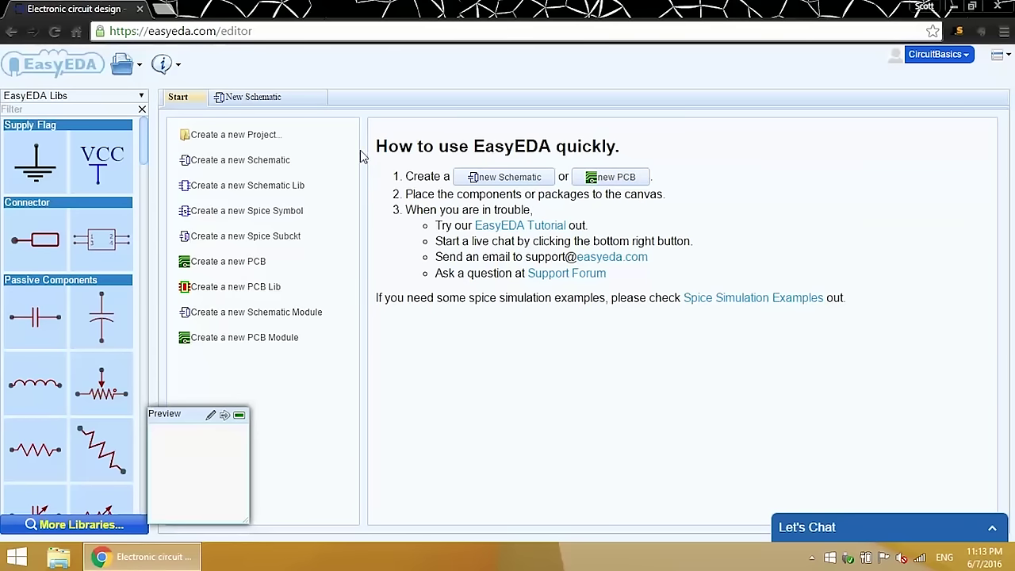
- Show the blank new schematic and collapse the Preview and drawing tools palettes
{"action": "left_click", "coordinate": [297, 102]}
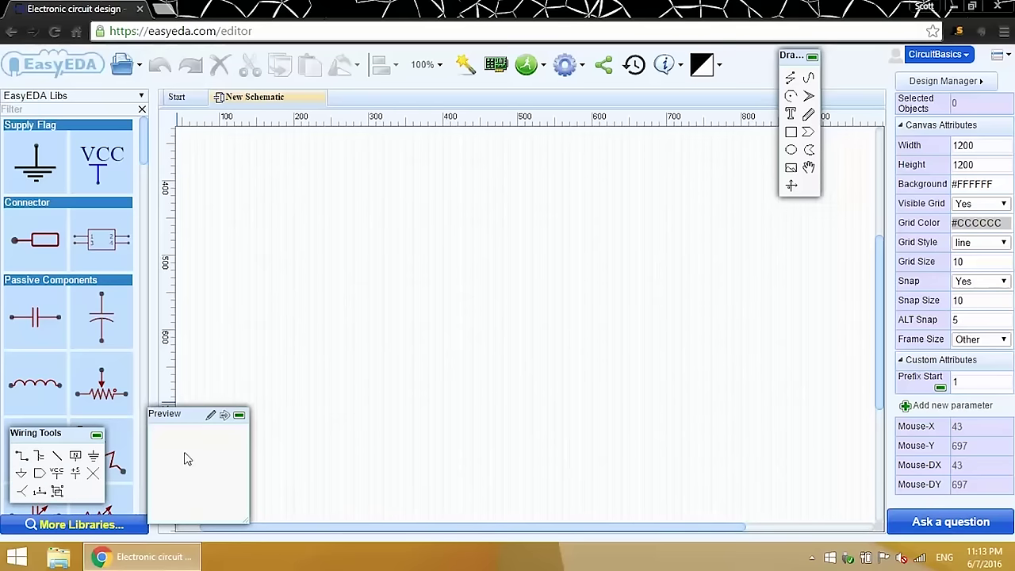
{"action": "left_click", "coordinate": [238, 414]}
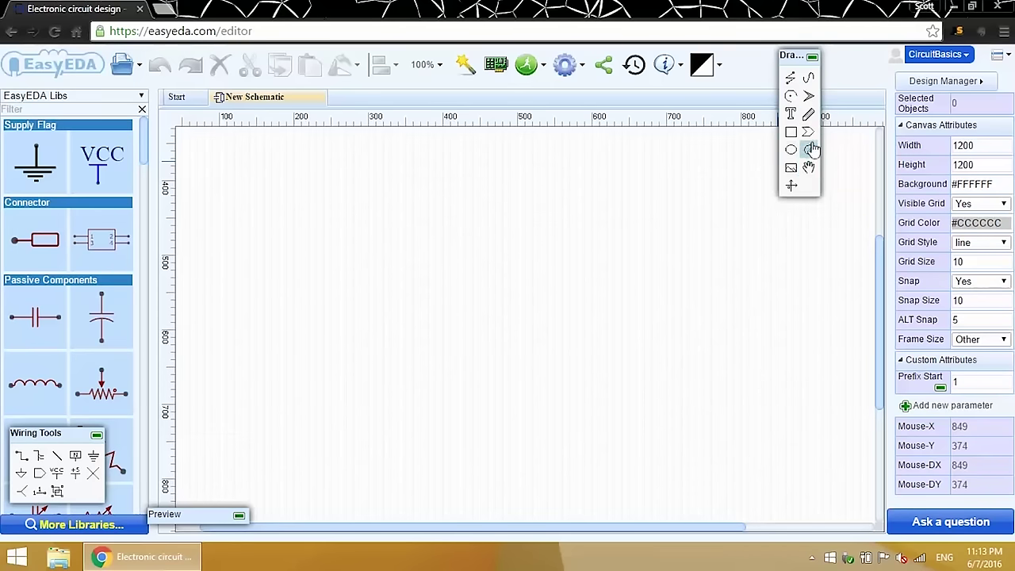
{"action": "left_click", "coordinate": [813, 57]}
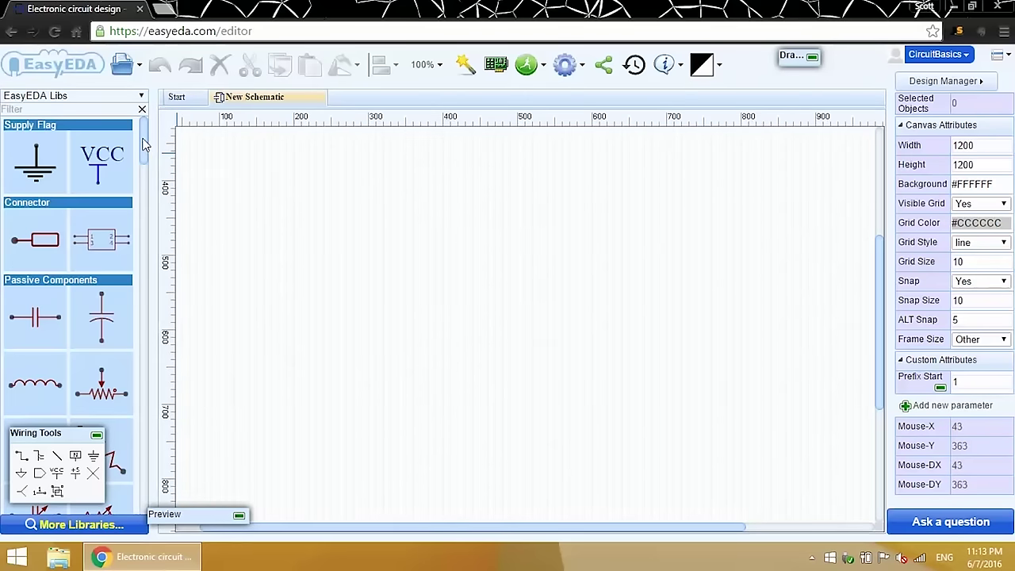
{"action": "scroll", "coordinate": [145, 145], "scroll_direction": "down", "scroll_amount": 3}
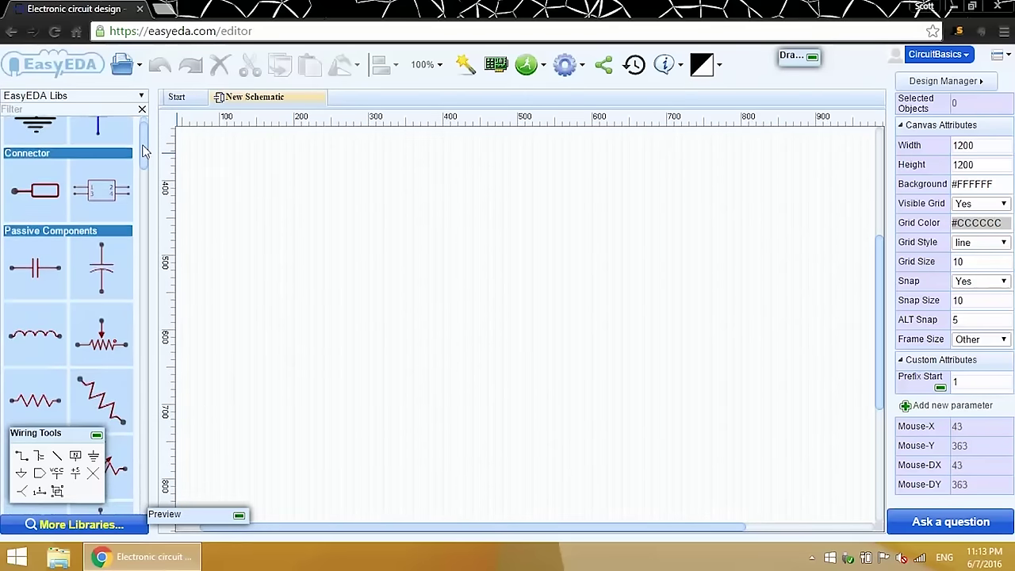
{"action": "left_click_drag", "start_coordinate": [144, 164], "coordinate": [168, 125]}
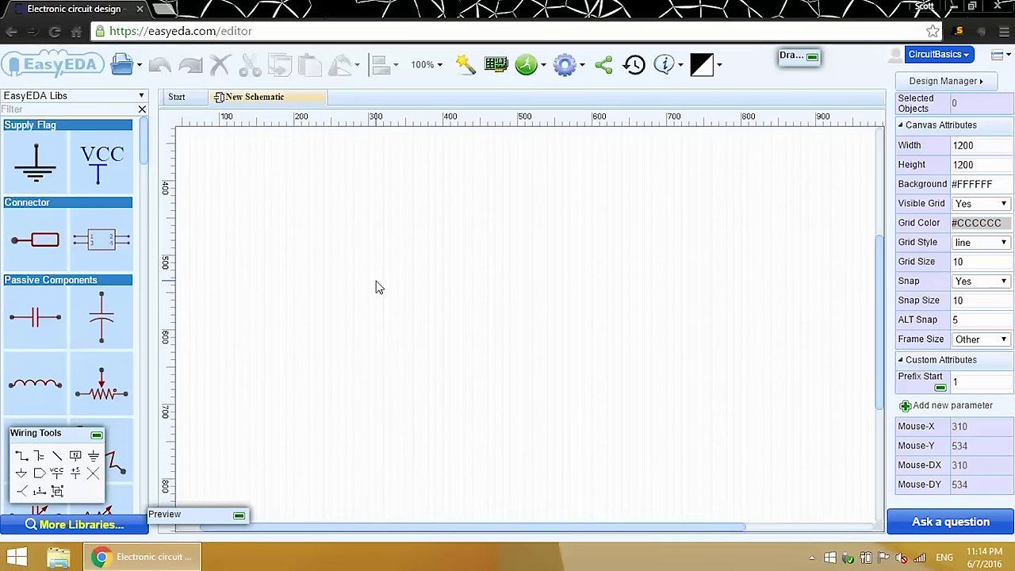
- Save into a new private project titled LM386 Audio Amplifier With Bass Boost
{"action": "left_click", "coordinate": [122, 64]}
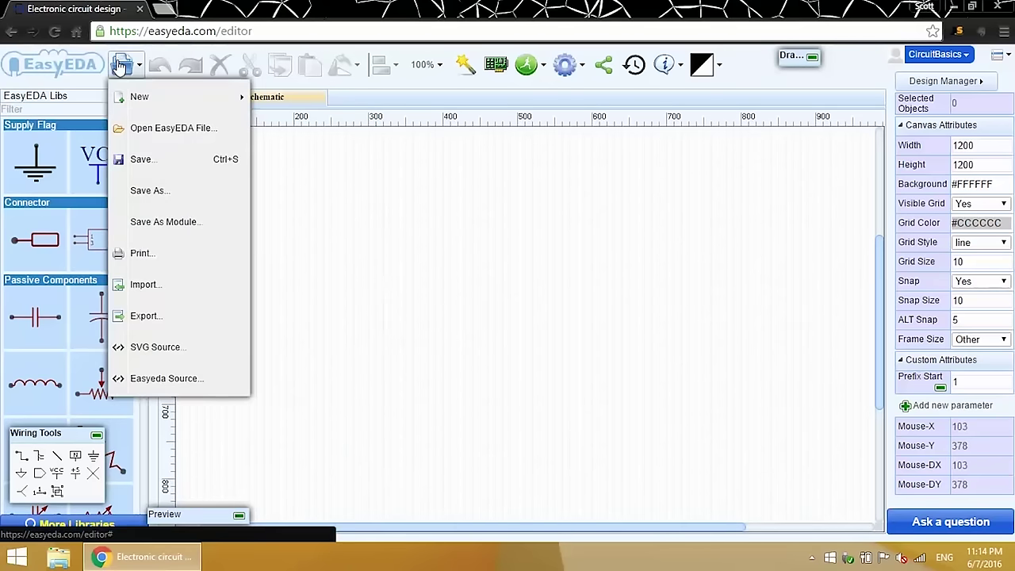
{"action": "left_click", "coordinate": [143, 159]}
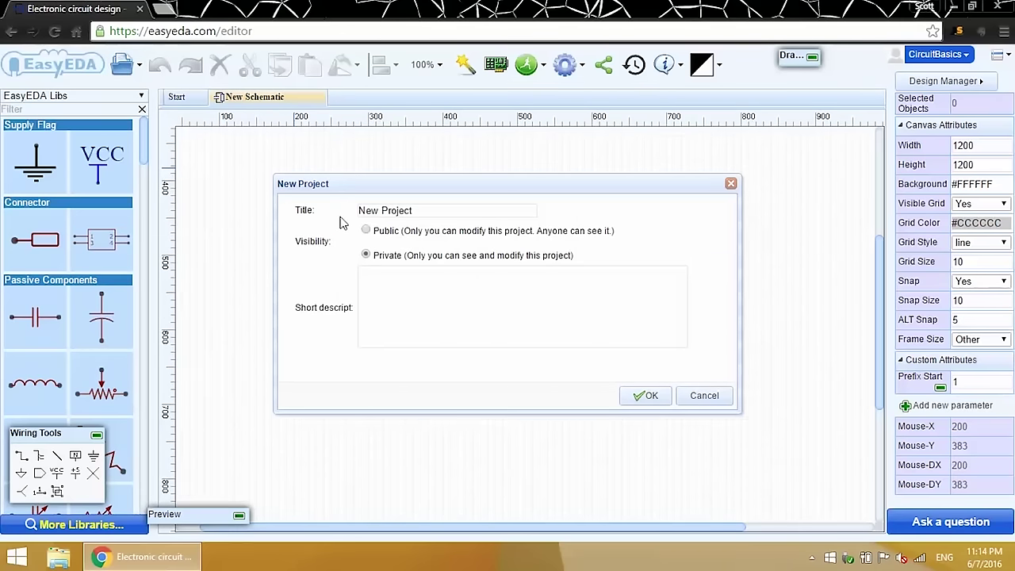
{"action": "left_click_drag", "start_coordinate": [432, 211], "coordinate": [357, 203]}
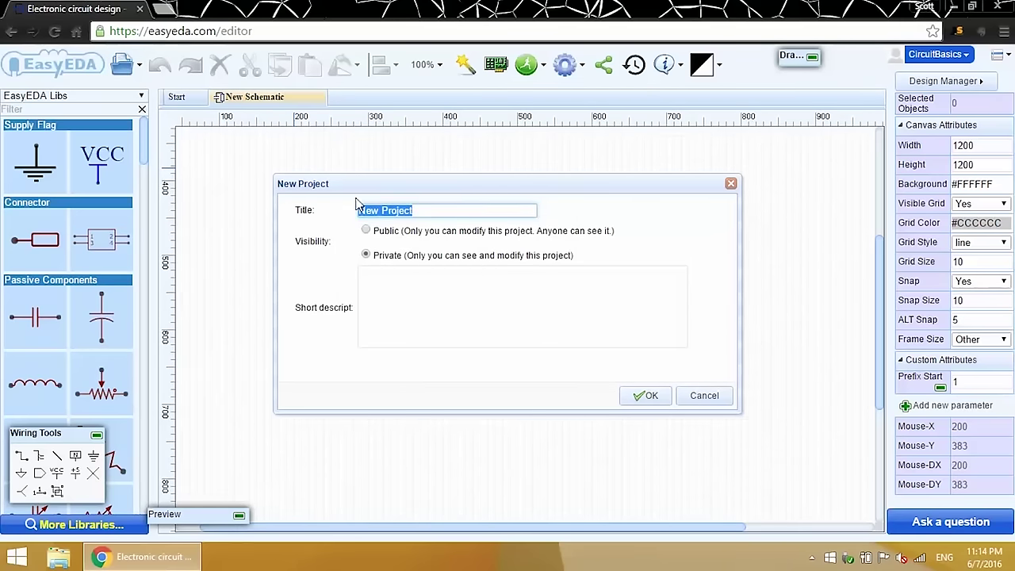
{"action": "type", "text": "EM"}
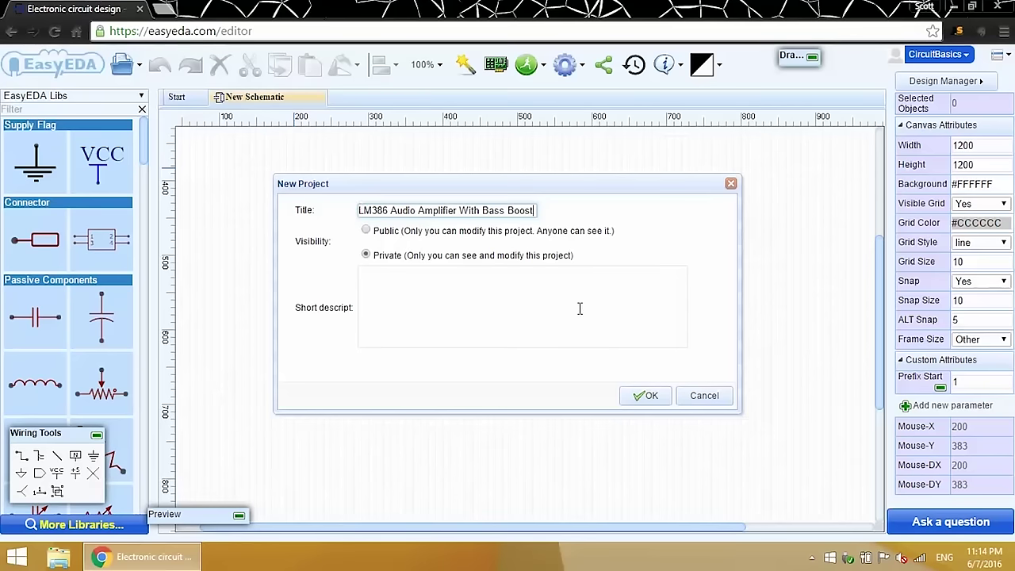
{"action": "left_click", "coordinate": [651, 402]}
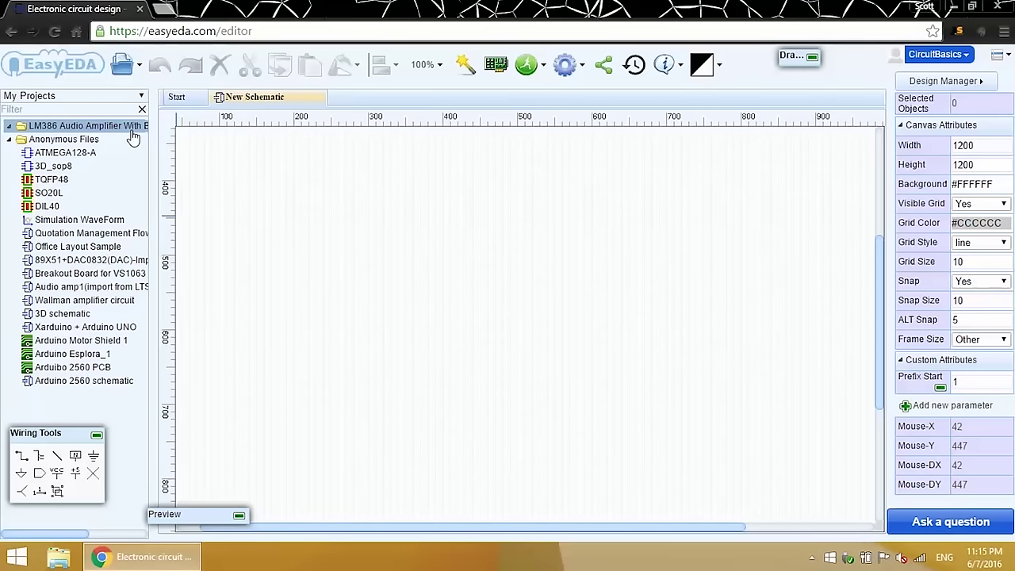
- Save the schematic as LM386 Amp Schematic in the LM386 Audio Amplifier With Bass Boost project
{"action": "left_click", "coordinate": [122, 65]}
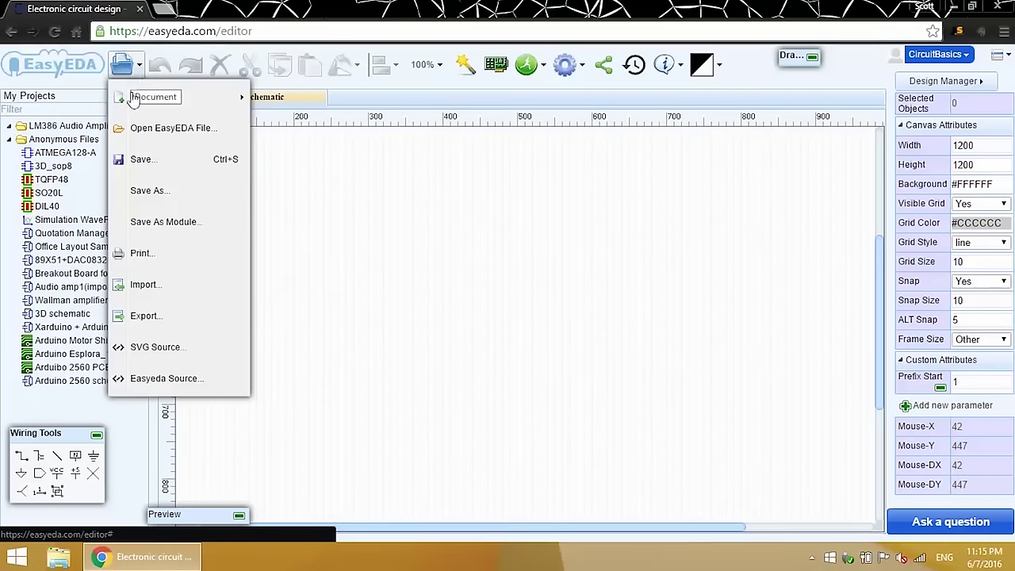
{"action": "left_click", "coordinate": [146, 159]}
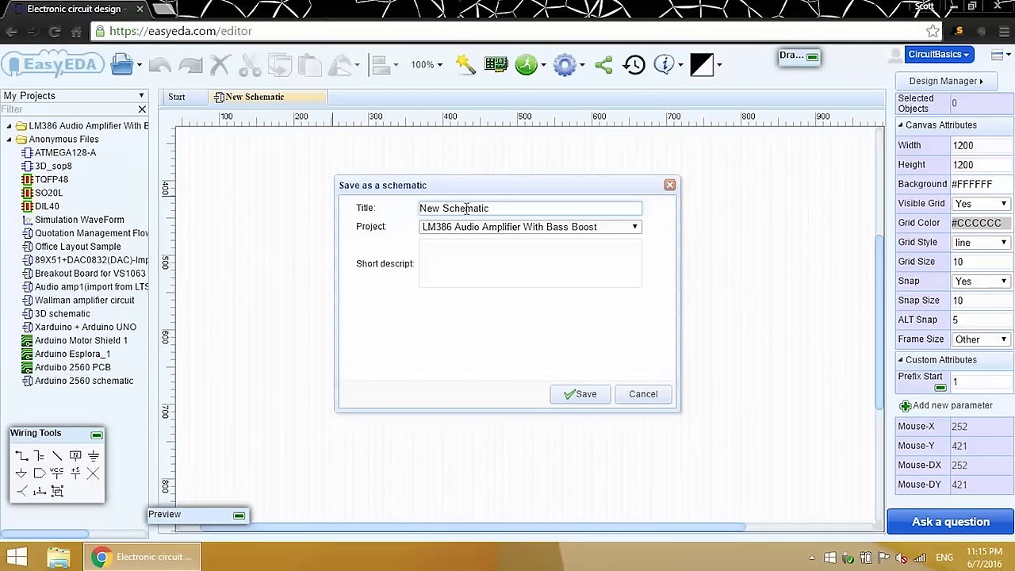
{"action": "left_click_drag", "start_coordinate": [491, 208], "coordinate": [414, 215]}
{"action": "type", "text": "LM386 Amp"}
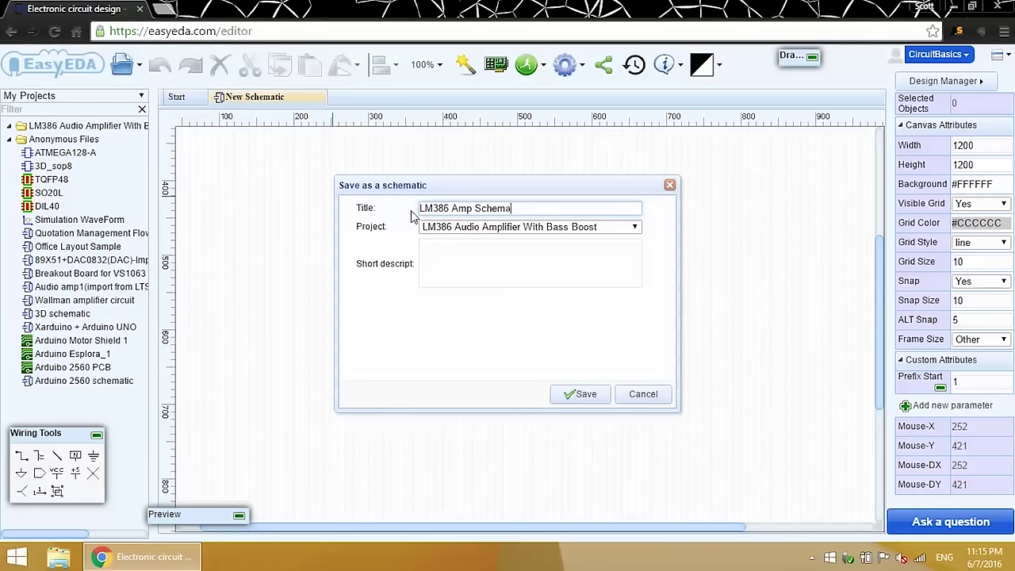
{"action": "left_click", "coordinate": [576, 393]}
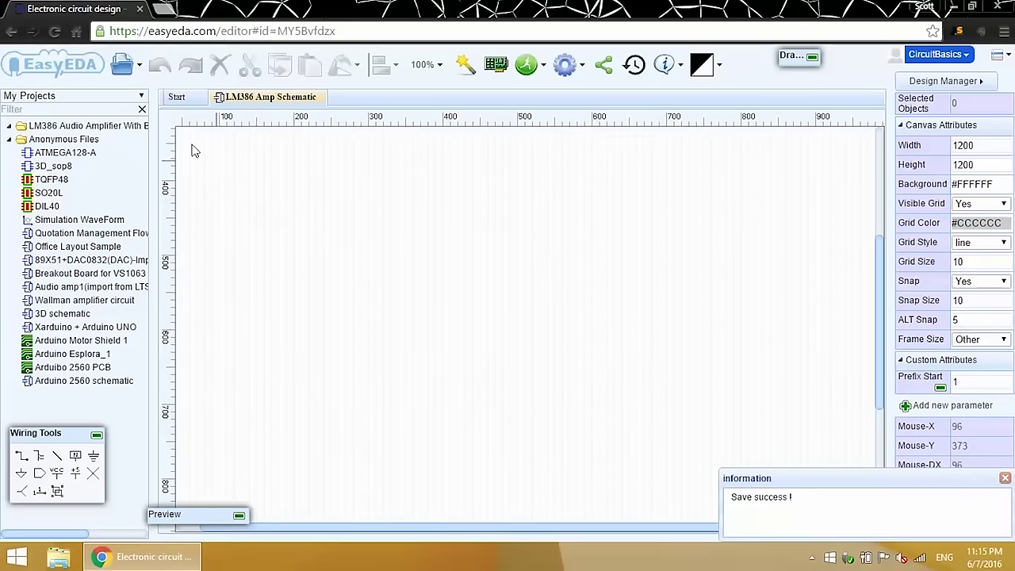
- Switch the parts list to EasyEDA Libs and filter it for lm386
{"action": "left_click", "coordinate": [142, 97]}
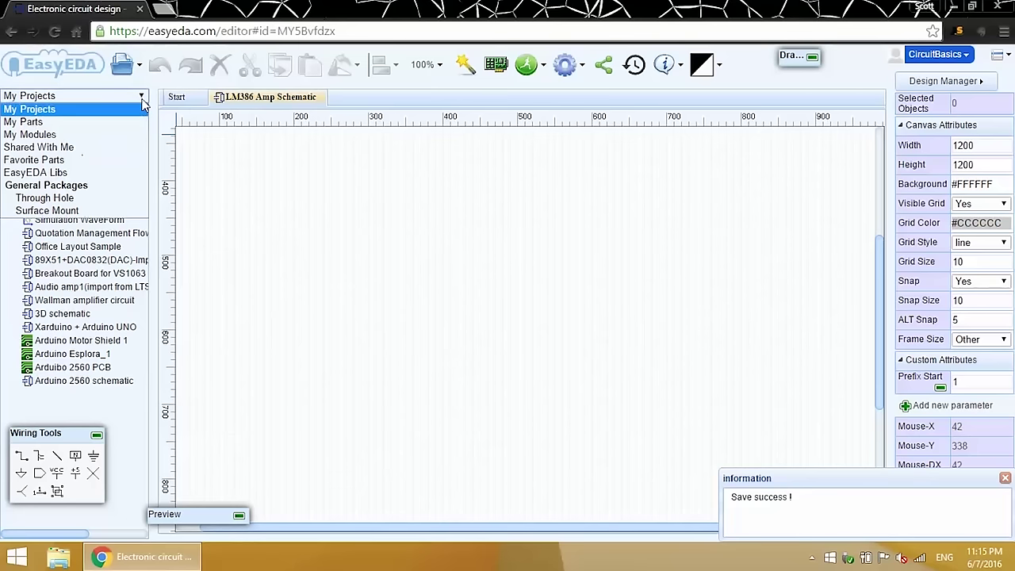
{"action": "left_click", "coordinate": [131, 180]}
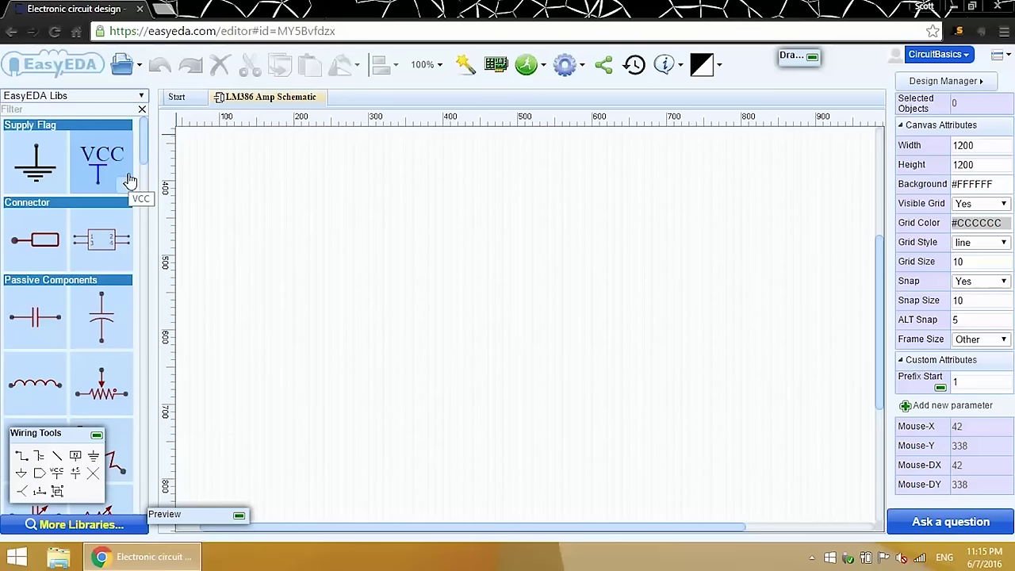
{"action": "left_click", "coordinate": [103, 108]}
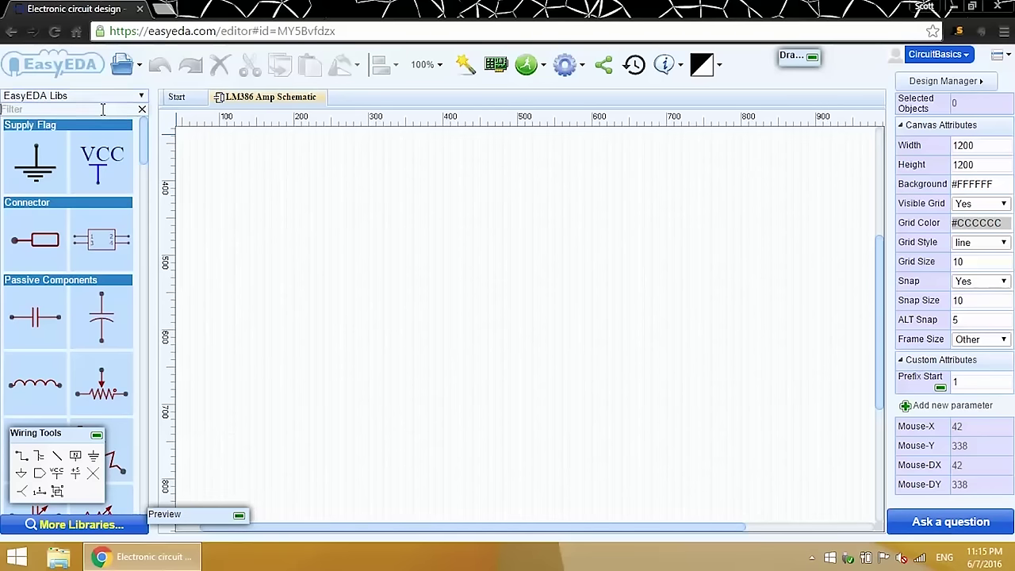
{"action": "type", "text": "lm"}
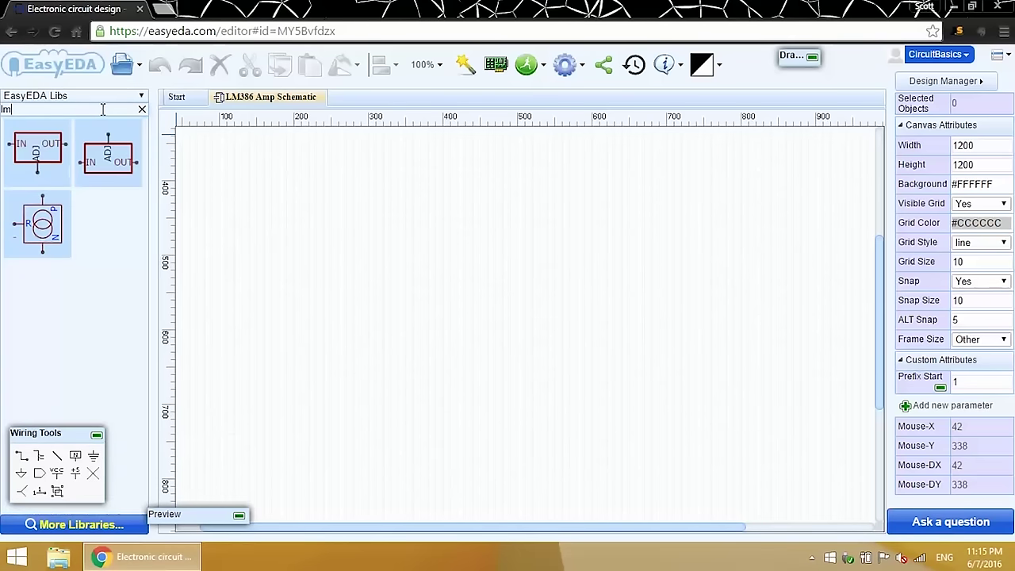
{"action": "type", "text": "386"}
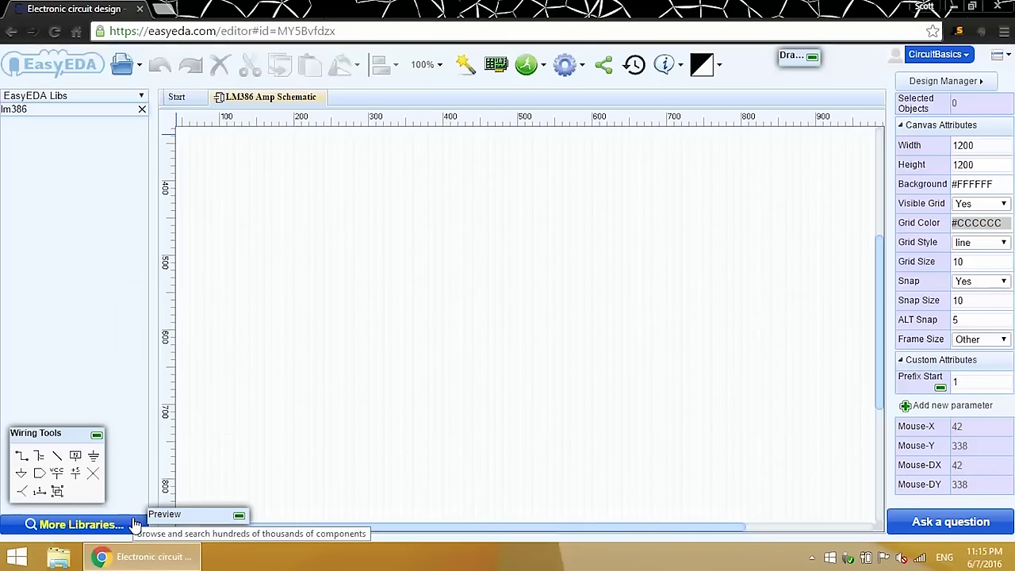
- Search the extended component libraries for lm386 and place the LM386 with the DIP08 package near the middle of the schematic
{"action": "left_click", "coordinate": [78, 524]}
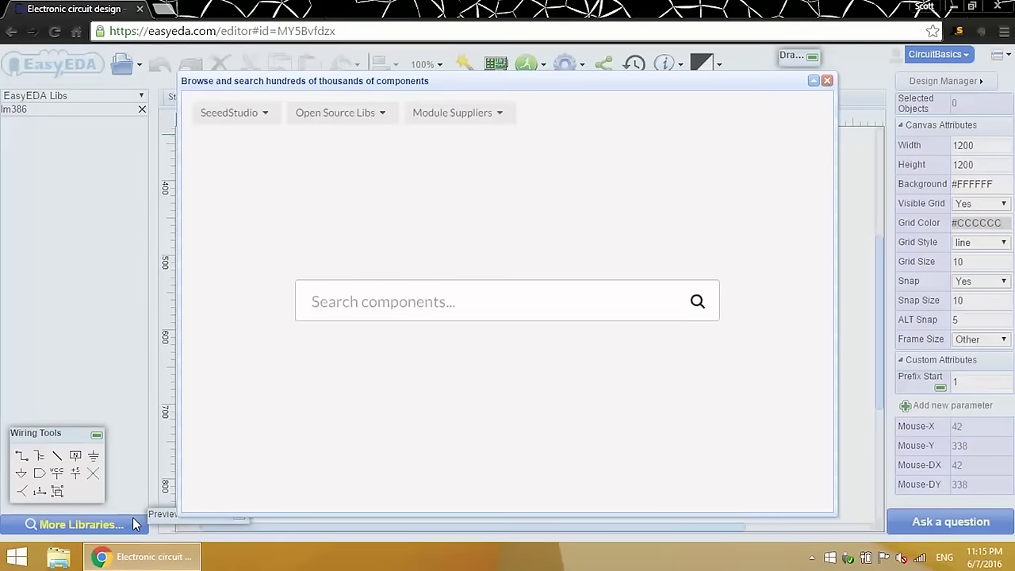
{"action": "type", "text": "lm"}
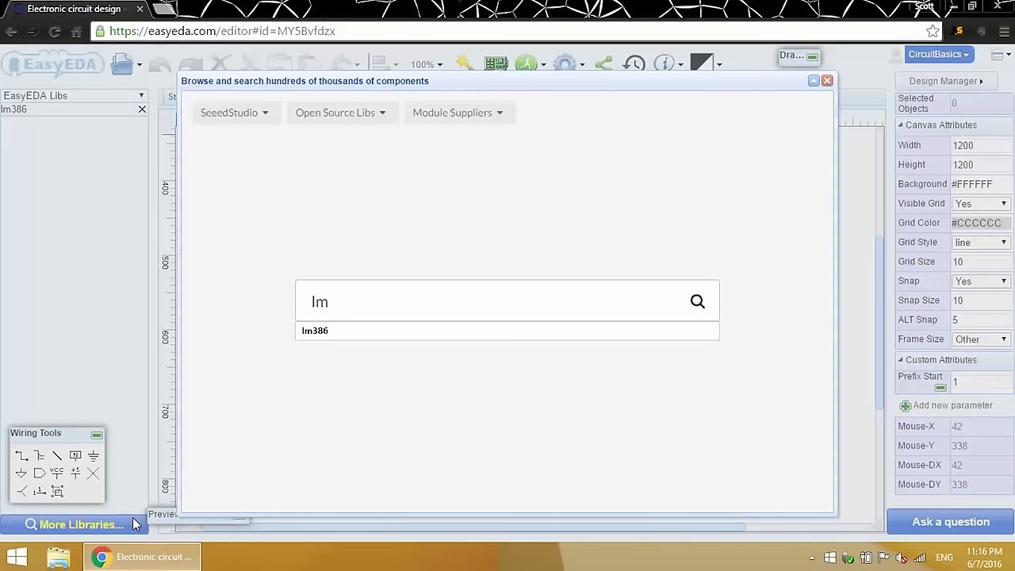
{"action": "type", "text": "386"}
{"action": "key", "text": "Return"}
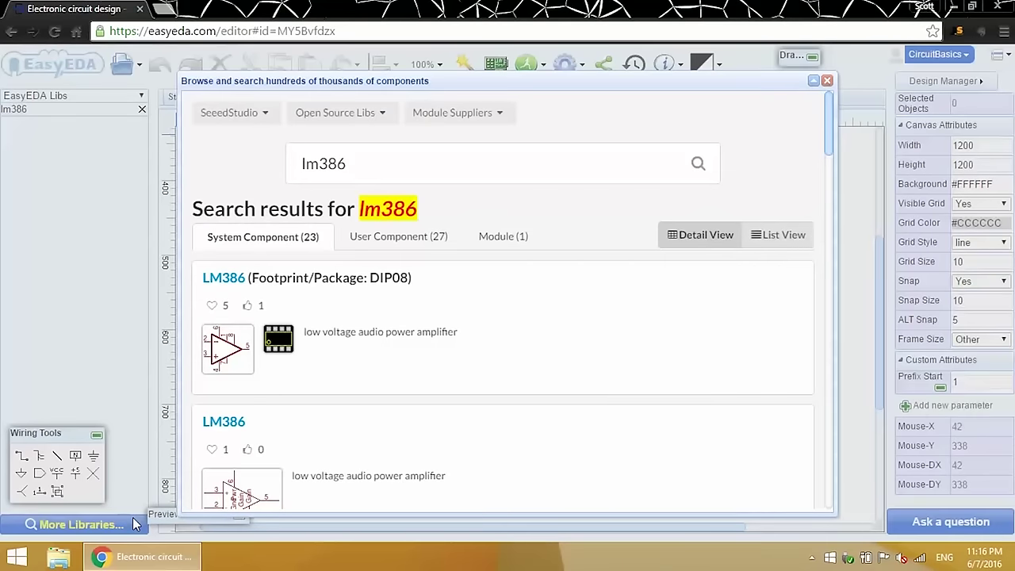
{"action": "mouse_move", "coordinate": [368, 360]}
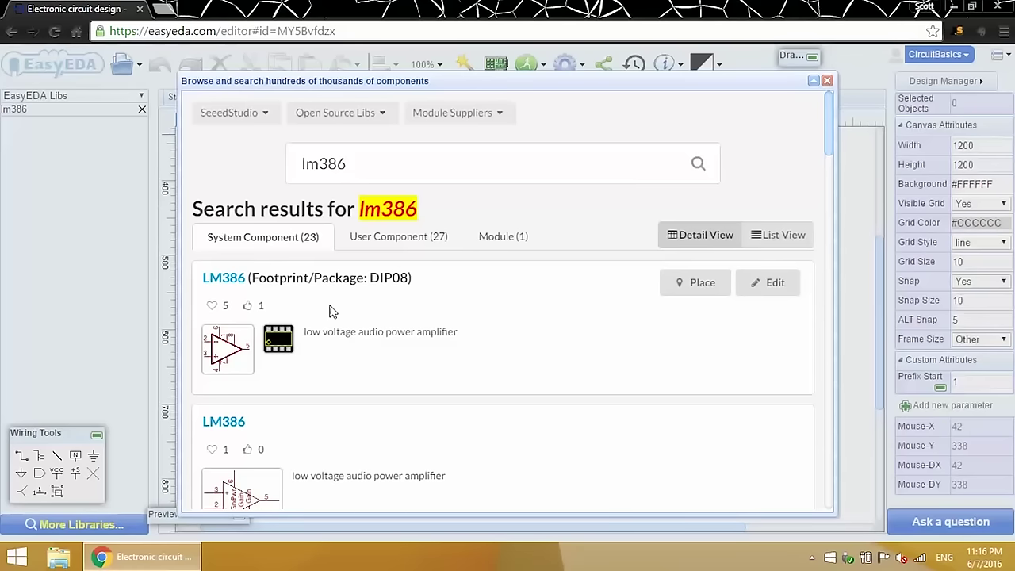
{"action": "left_click", "coordinate": [223, 310]}
{"action": "left_click", "coordinate": [692, 287]}
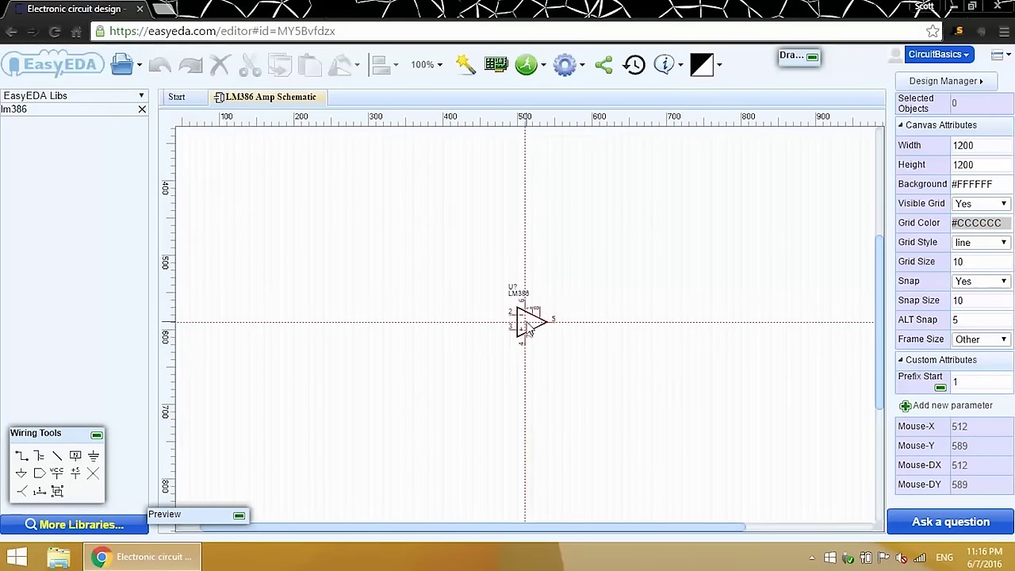
{"action": "left_click", "coordinate": [529, 330]}
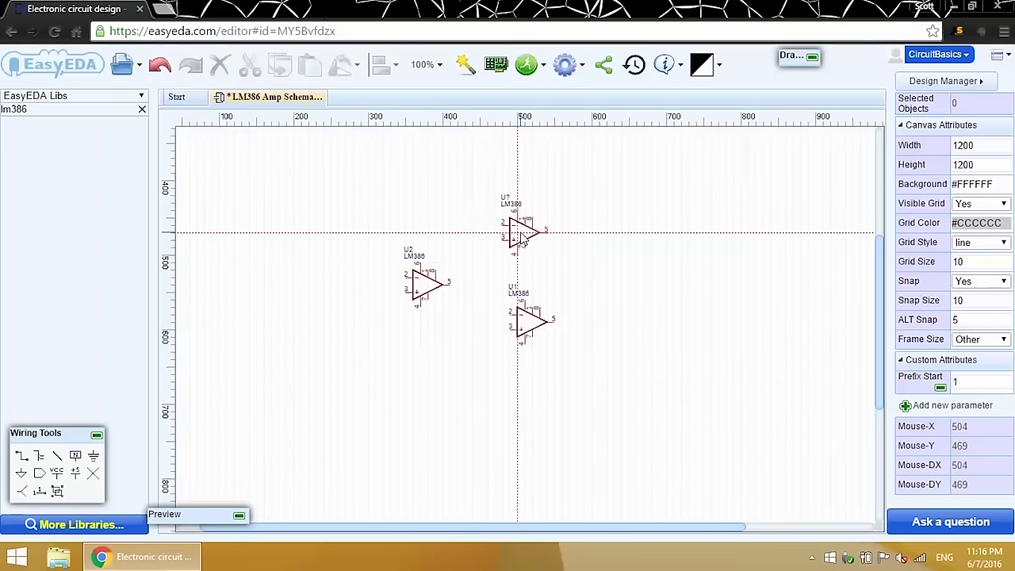
- Place a third LM386 above the others and delete both extra copies, U3 and U2, keeping only U1
{"action": "left_click", "coordinate": [526, 232]}
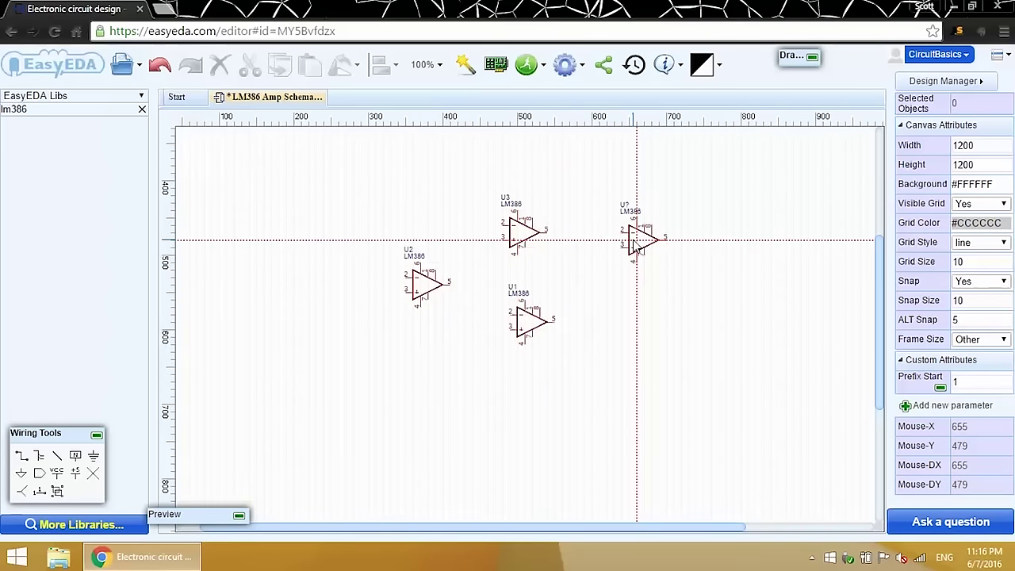
{"action": "key", "text": "Escape"}
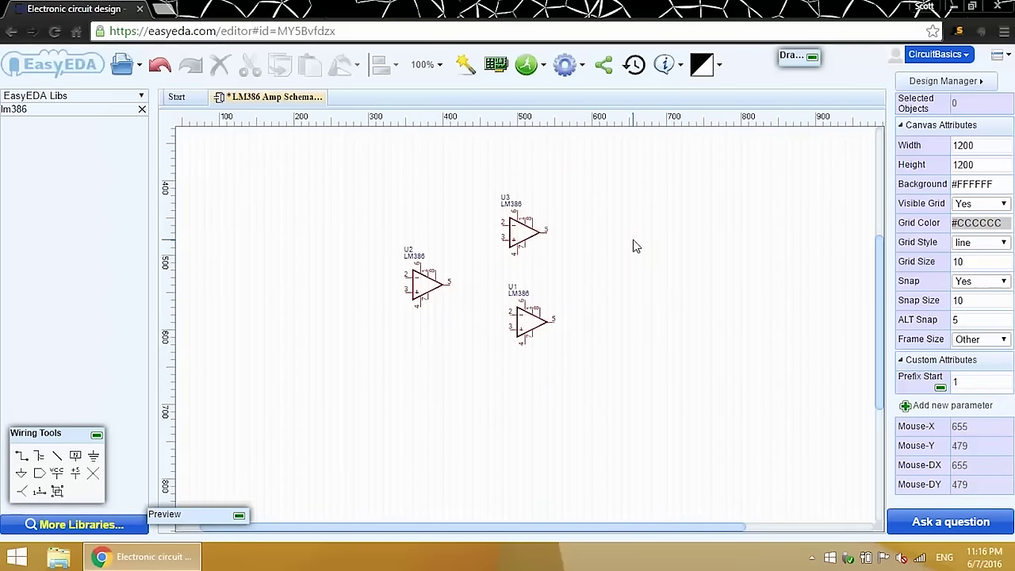
{"action": "left_click", "coordinate": [536, 242]}
{"action": "key", "text": "Delete"}
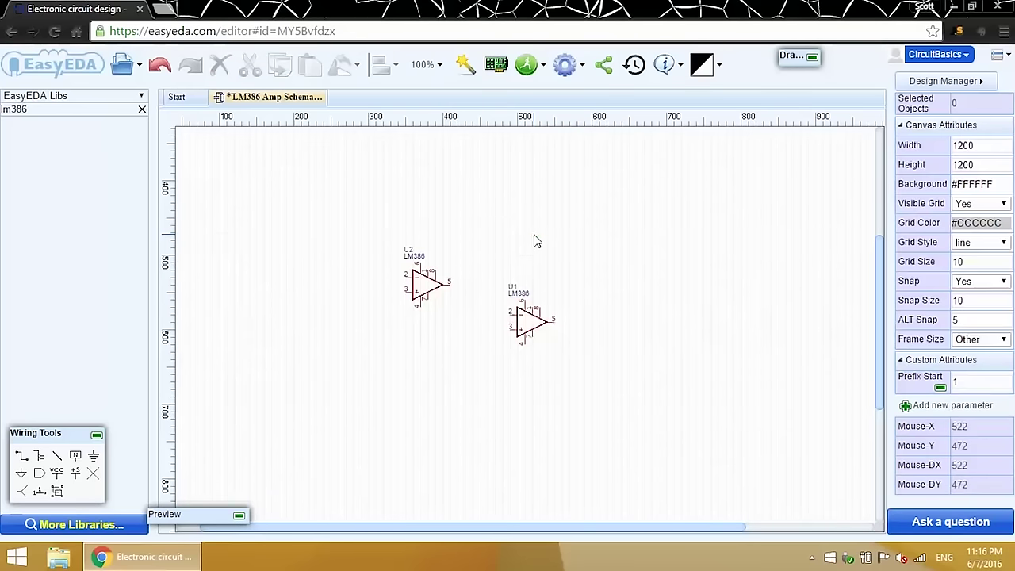
{"action": "left_click", "coordinate": [428, 299]}
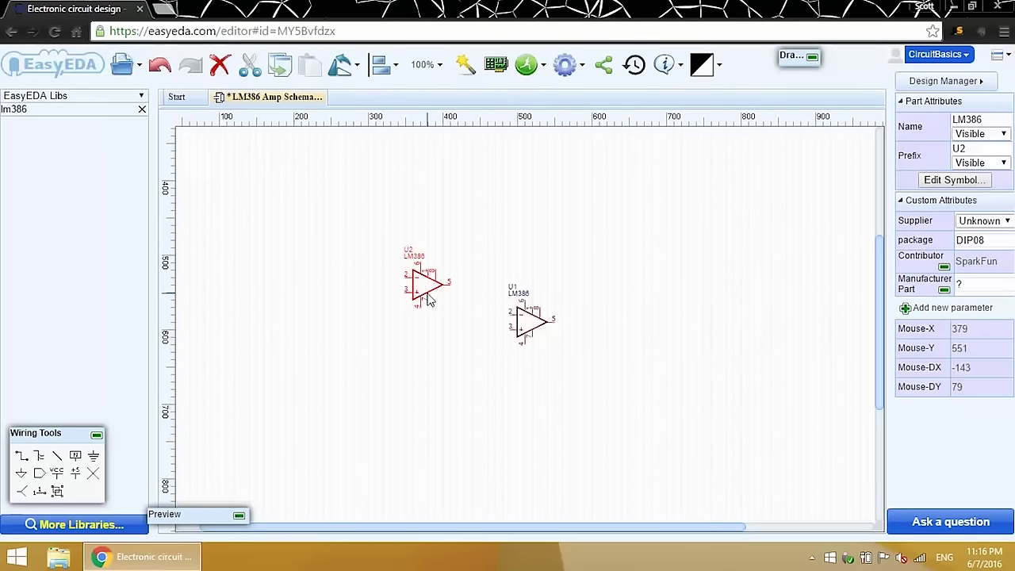
{"action": "key", "text": "Delete"}
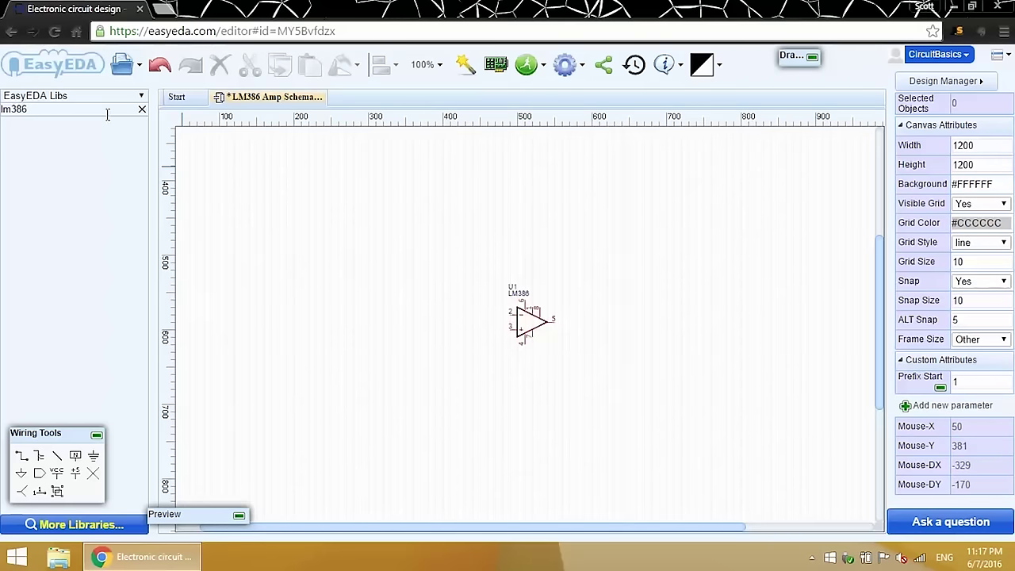
- Filter EasyEDA Libs for audio jack and search the extended component libraries for the same term
{"action": "left_click_drag", "start_coordinate": [104, 109], "coordinate": [2, 113]}
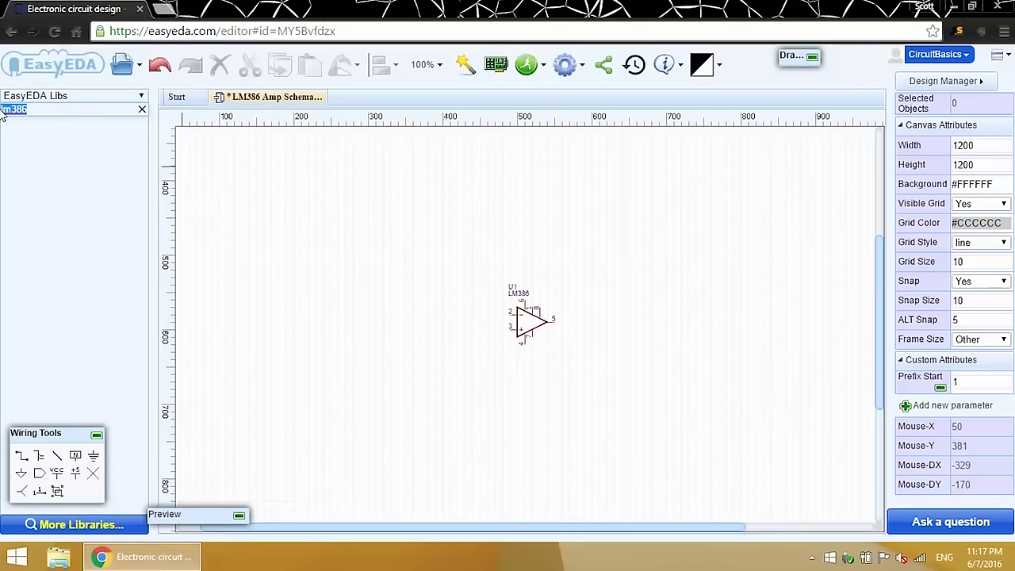
{"action": "type", "text": "audio jack"}
{"action": "left_click", "coordinate": [131, 524]}
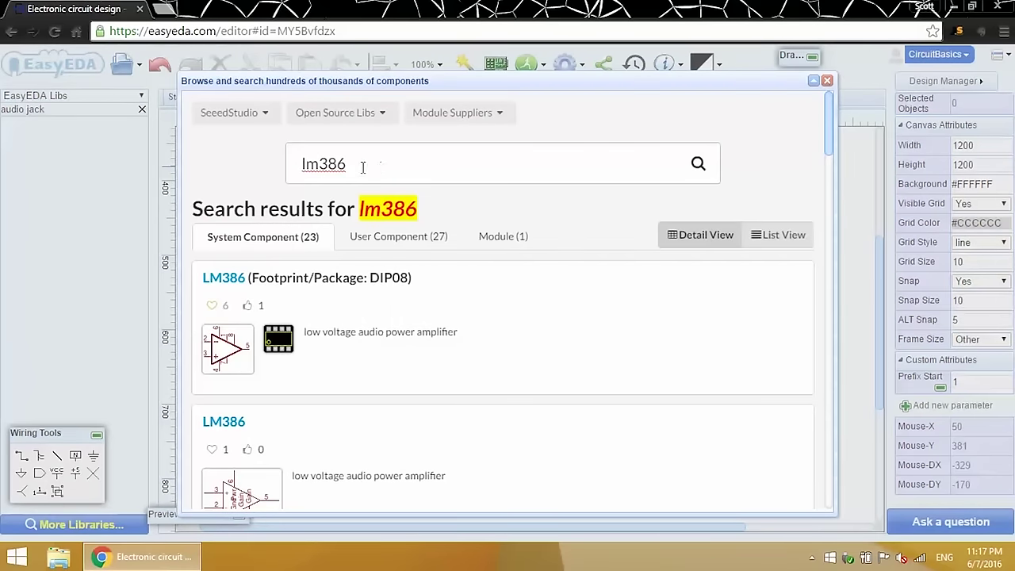
{"action": "left_click_drag", "start_coordinate": [363, 166], "coordinate": [246, 163]}
{"action": "type", "text": "audio "}
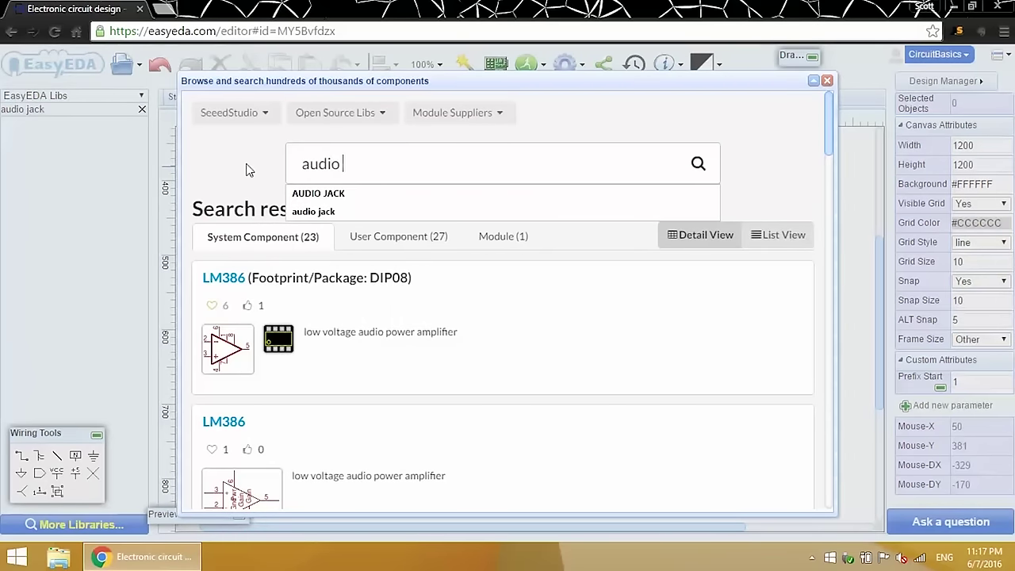
{"action": "type", "text": "jack"}
{"action": "key", "text": "Return"}
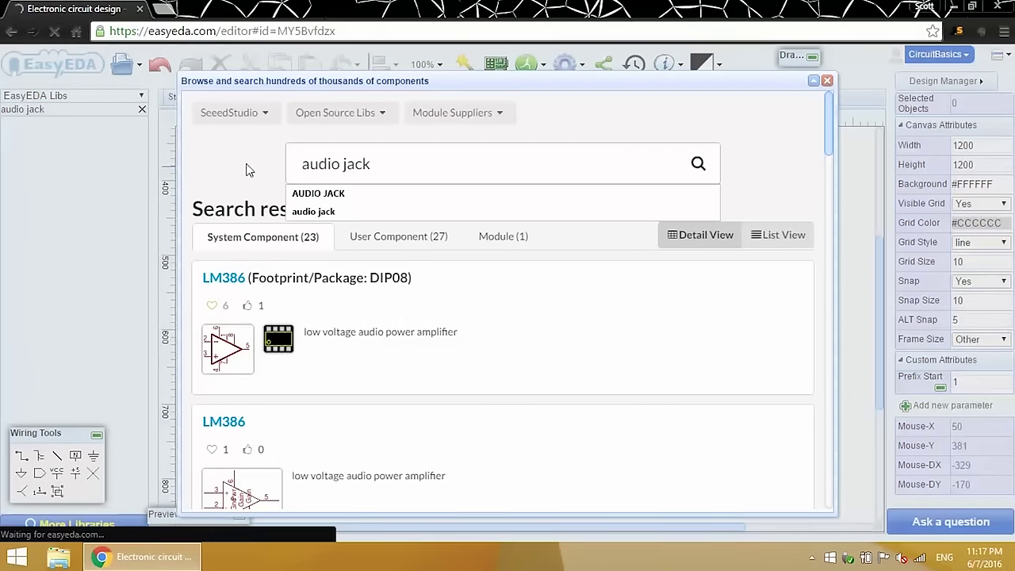
- Mark AUDIO-JACK1:1 with the STEREOJACK2.5MM package as a favorite and close the component search
{"action": "mouse_move", "coordinate": [426, 297]}
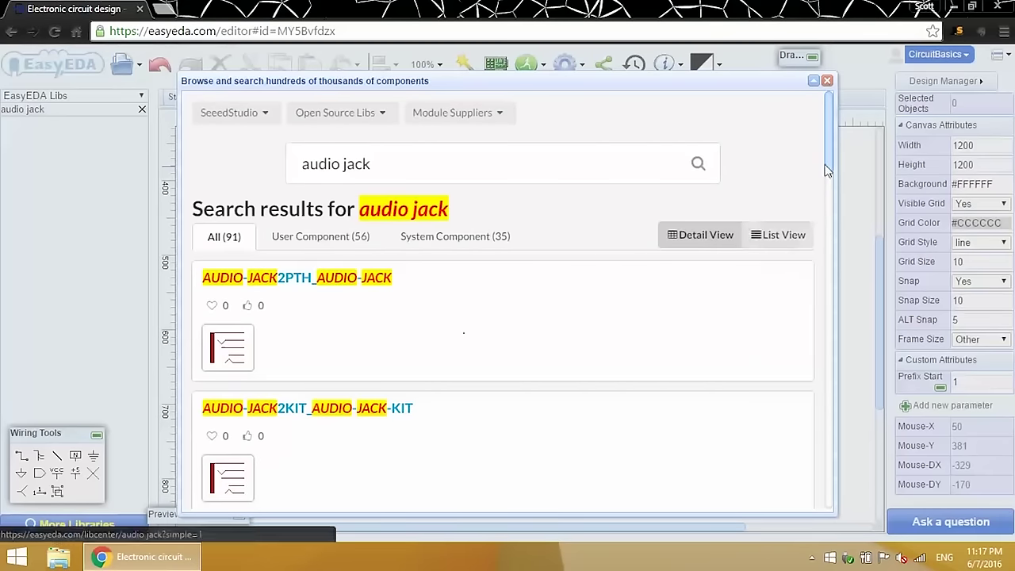
{"action": "left_click_drag", "start_coordinate": [827, 165], "coordinate": [854, 361]}
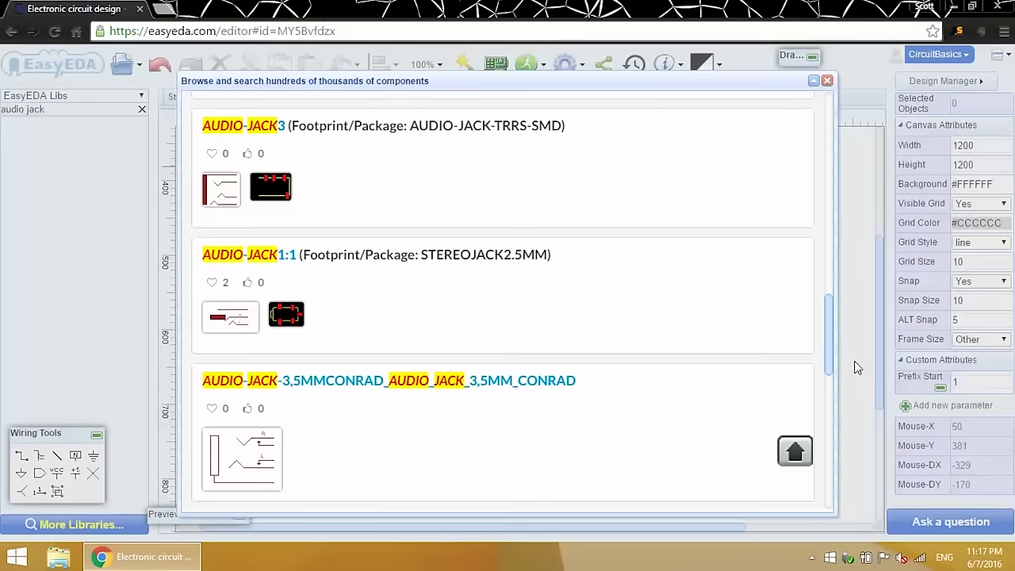
{"action": "left_click", "coordinate": [224, 287]}
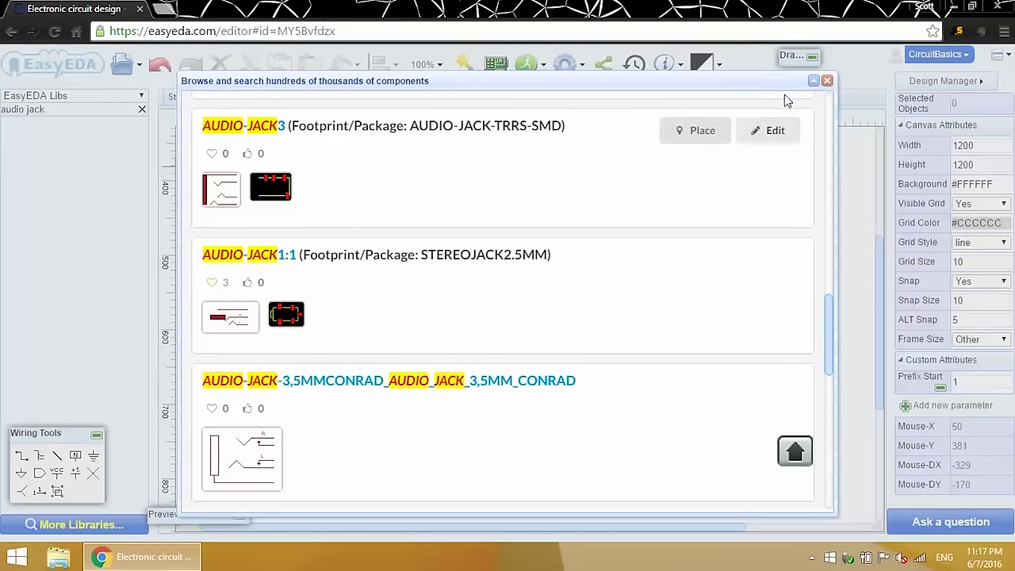
{"action": "left_click", "coordinate": [826, 81]}
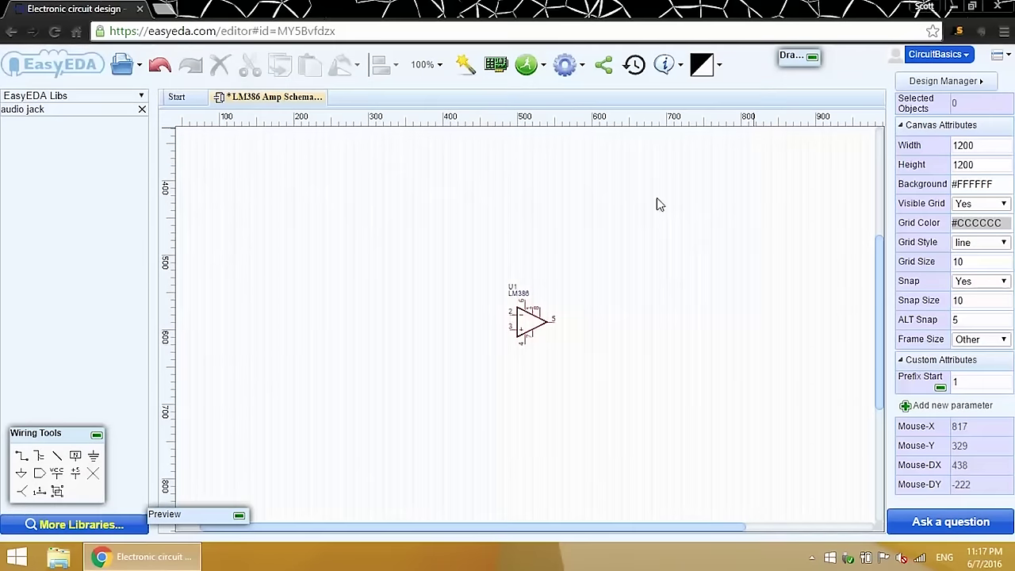
- Clear the parts filter, switch to Favorite Parts, and place an AUDIO-JACK1:1 well to the left of the LM386
{"action": "left_click", "coordinate": [142, 108]}
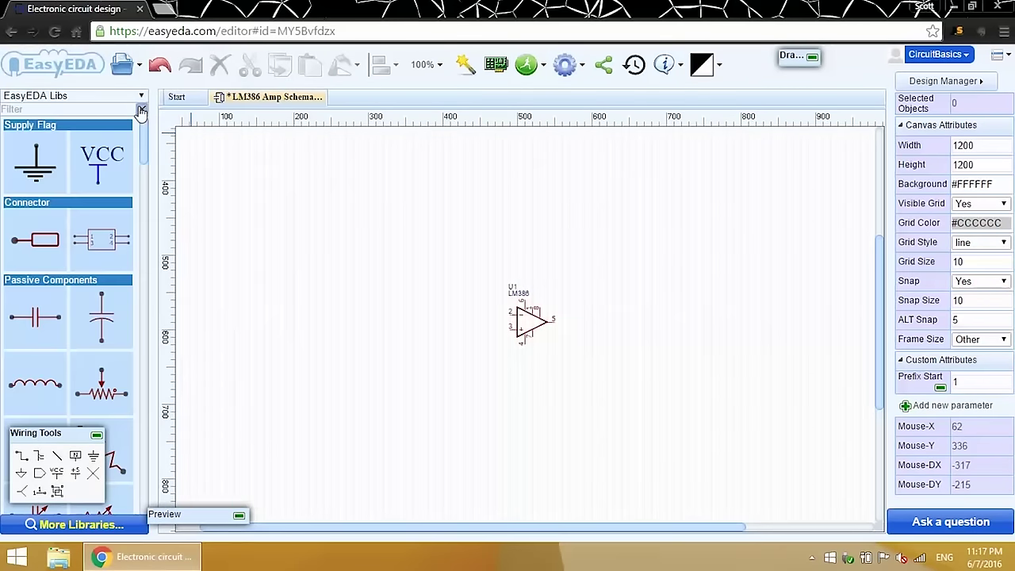
{"action": "left_click", "coordinate": [141, 98]}
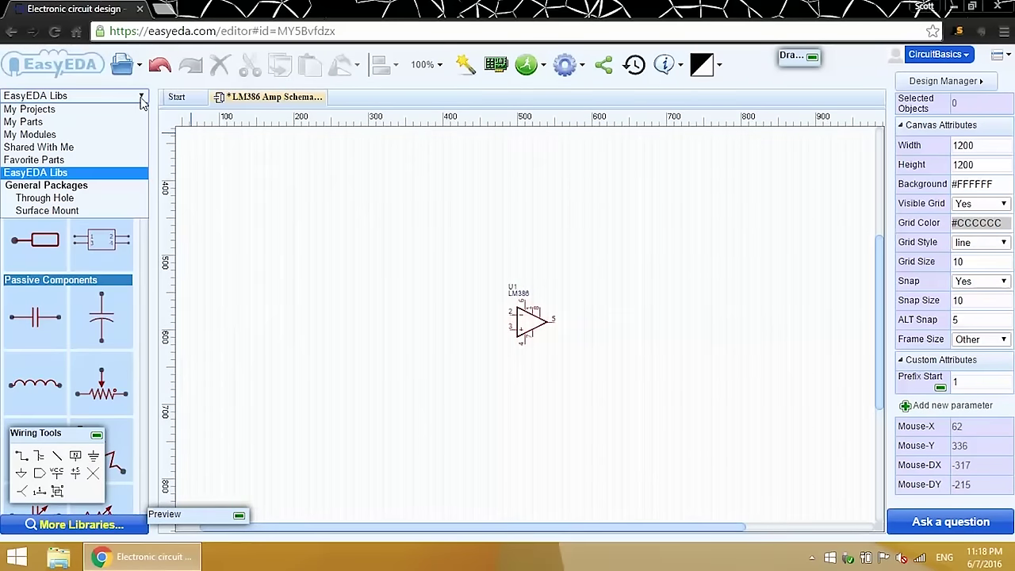
{"action": "left_click", "coordinate": [121, 161]}
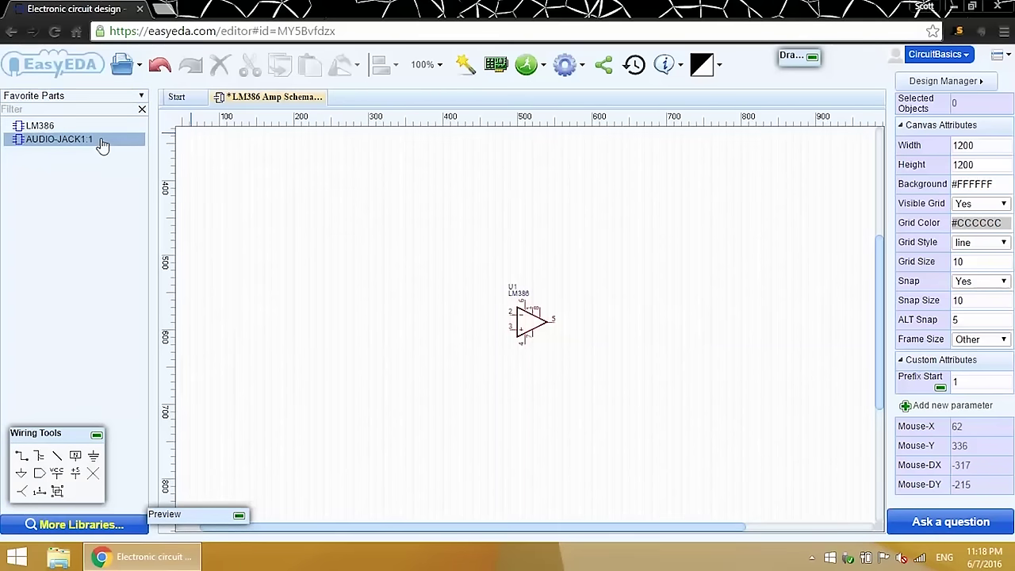
{"action": "left_click", "coordinate": [101, 143]}
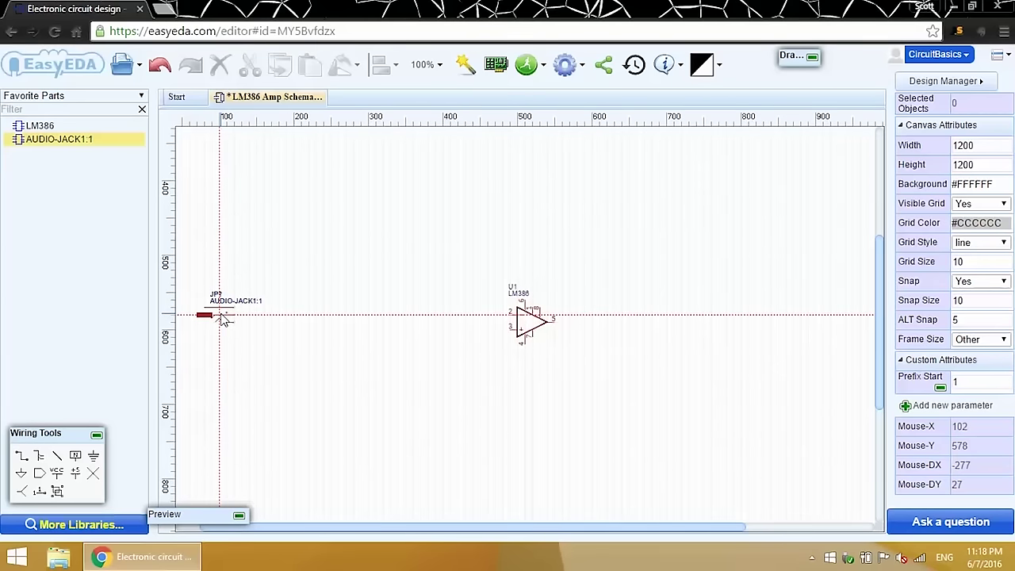
{"action": "left_click", "coordinate": [224, 317]}
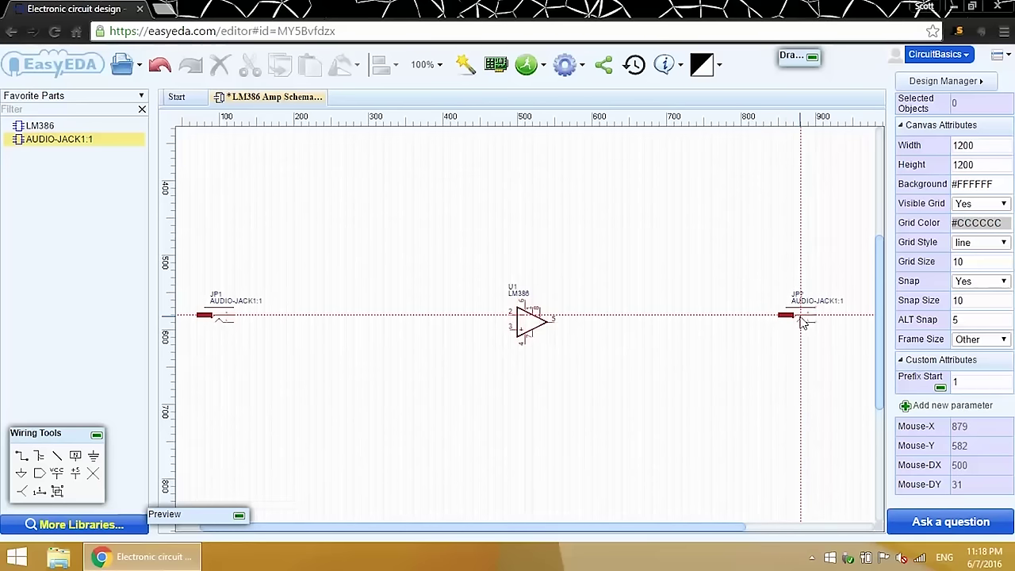
- Place a second AUDIO-JACK1:1, rotated 180 degrees, well to the right of the LM386 and level with the first jack
{"action": "key", "text": "space"}
{"action": "key", "text": "space"}
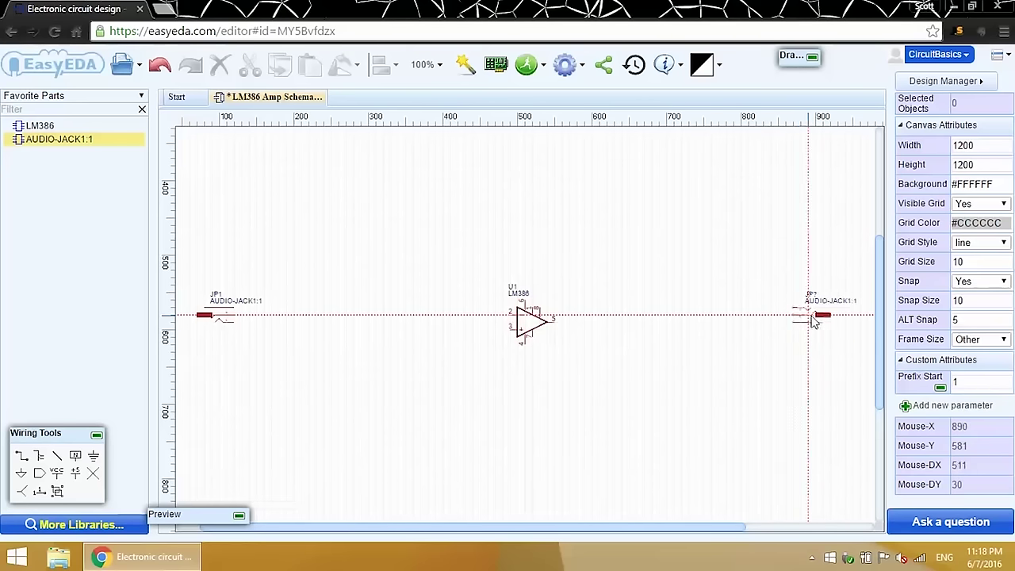
{"action": "left_click", "coordinate": [816, 317]}
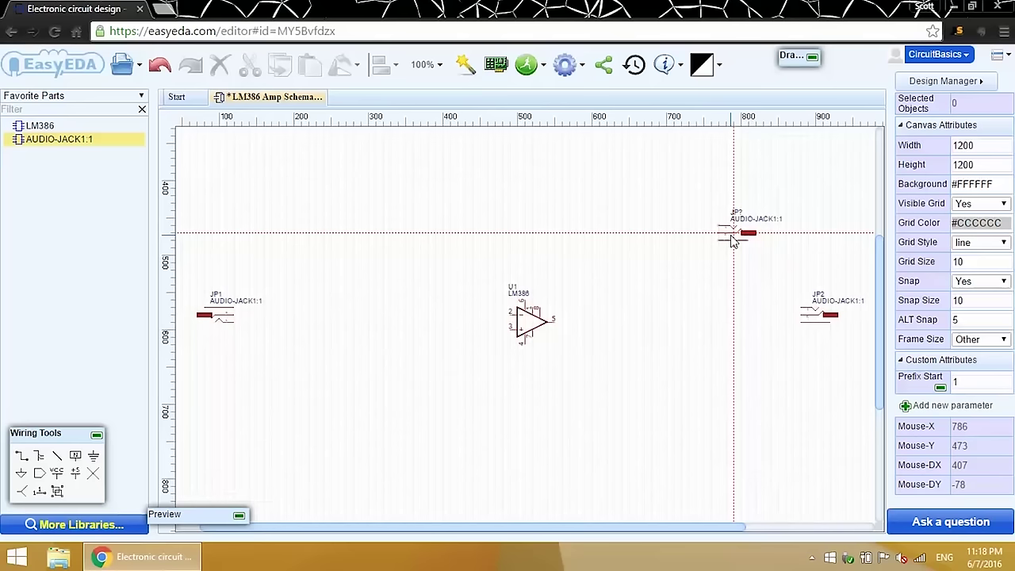
{"action": "key", "text": "Escape"}
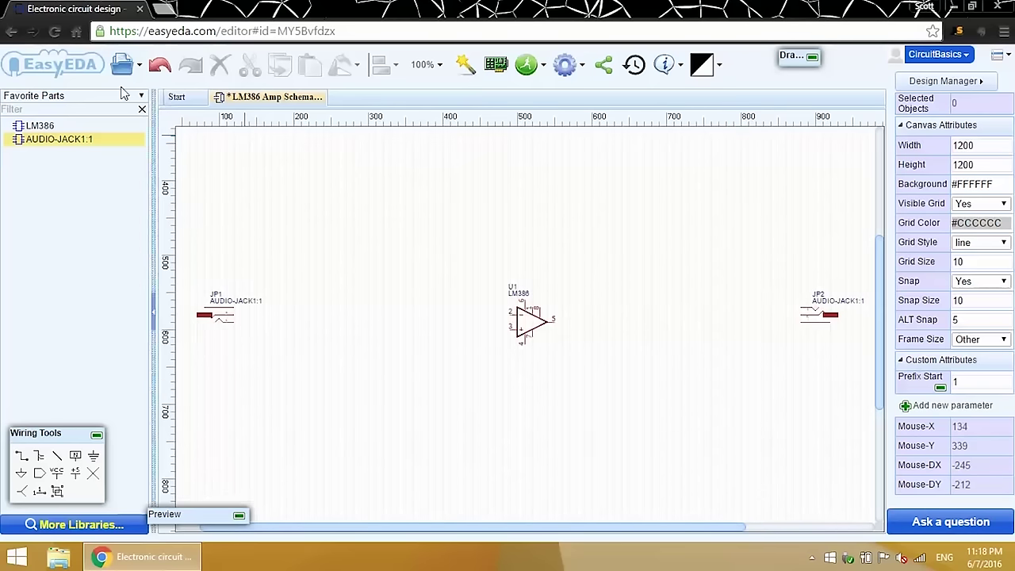
- Switch to EasyEDA Libs and place three potentiometers in a horizontal row below, between the first audio jack and the LM386
{"action": "left_click", "coordinate": [142, 96]}
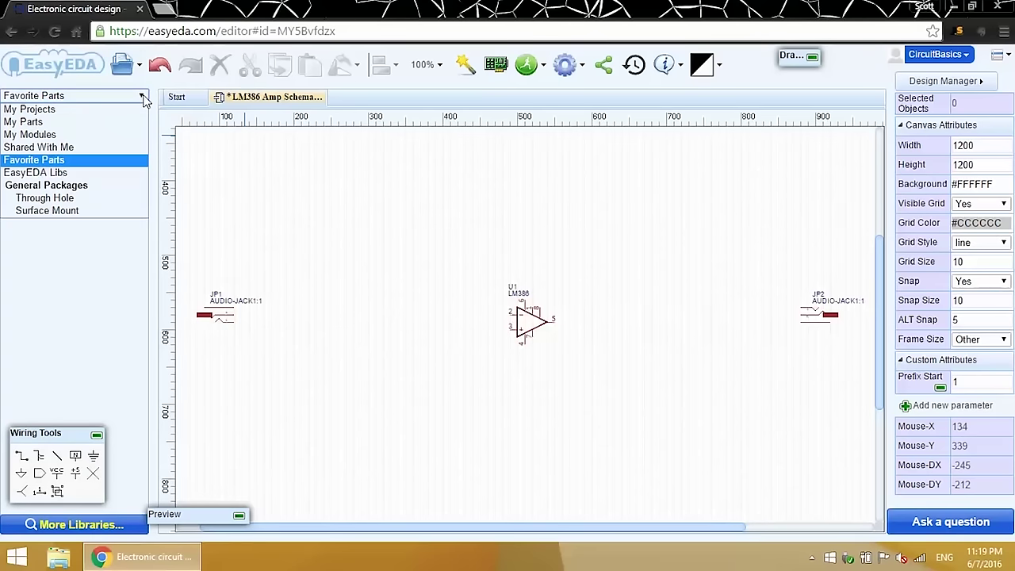
{"action": "left_click", "coordinate": [124, 173]}
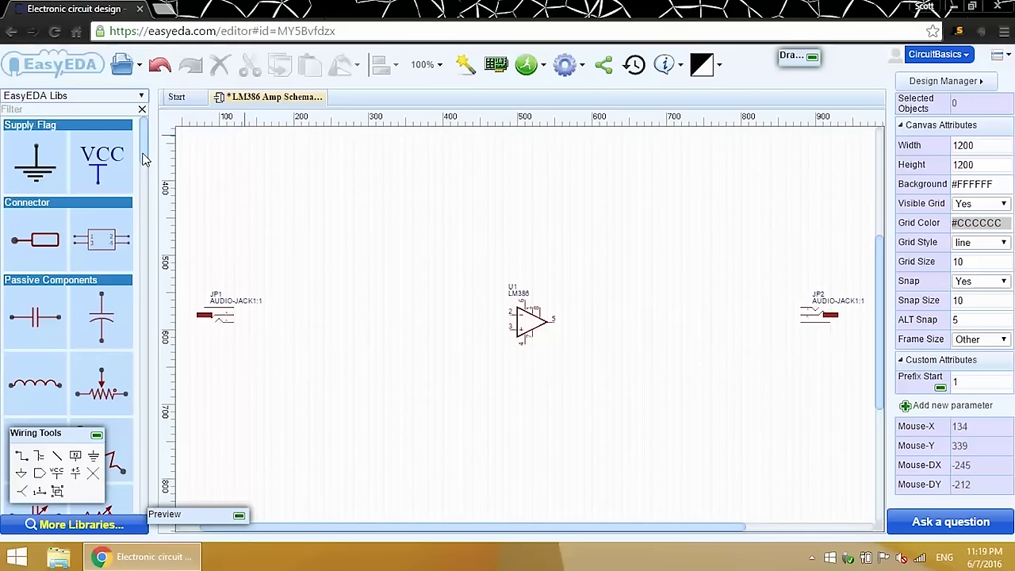
{"action": "scroll", "coordinate": [143, 168], "scroll_direction": "down", "scroll_amount": 3}
{"action": "scroll", "coordinate": [145, 169], "scroll_direction": "down", "scroll_amount": 2}
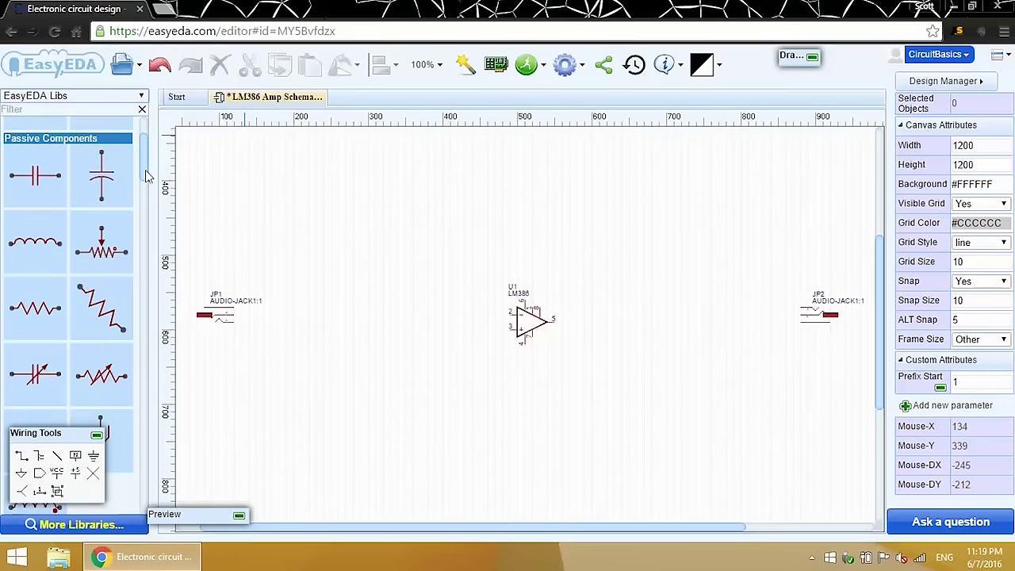
{"action": "left_click", "coordinate": [105, 227]}
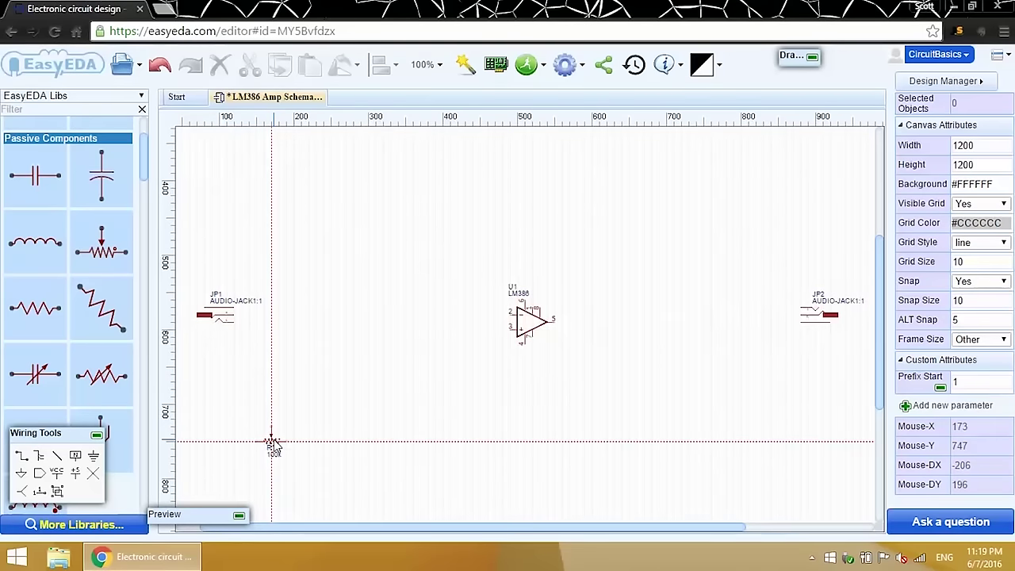
{"action": "left_click", "coordinate": [272, 441]}
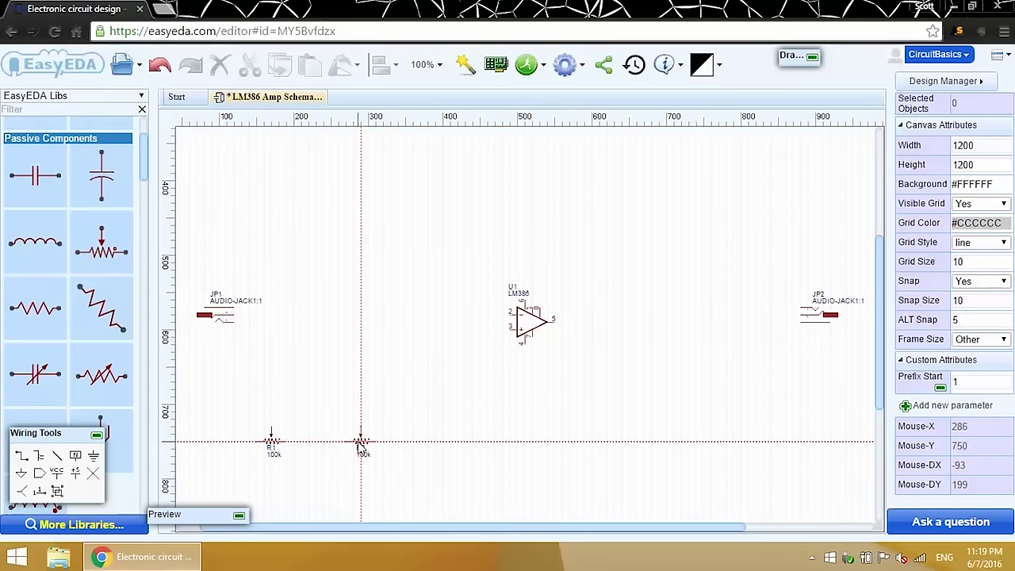
{"action": "left_click", "coordinate": [361, 441]}
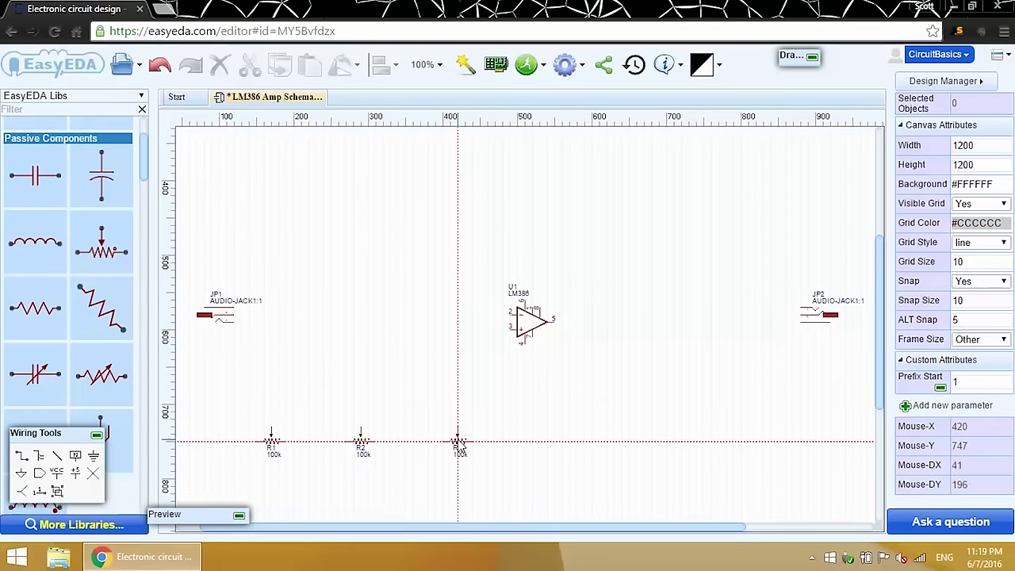
{"action": "left_click", "coordinate": [436, 441]}
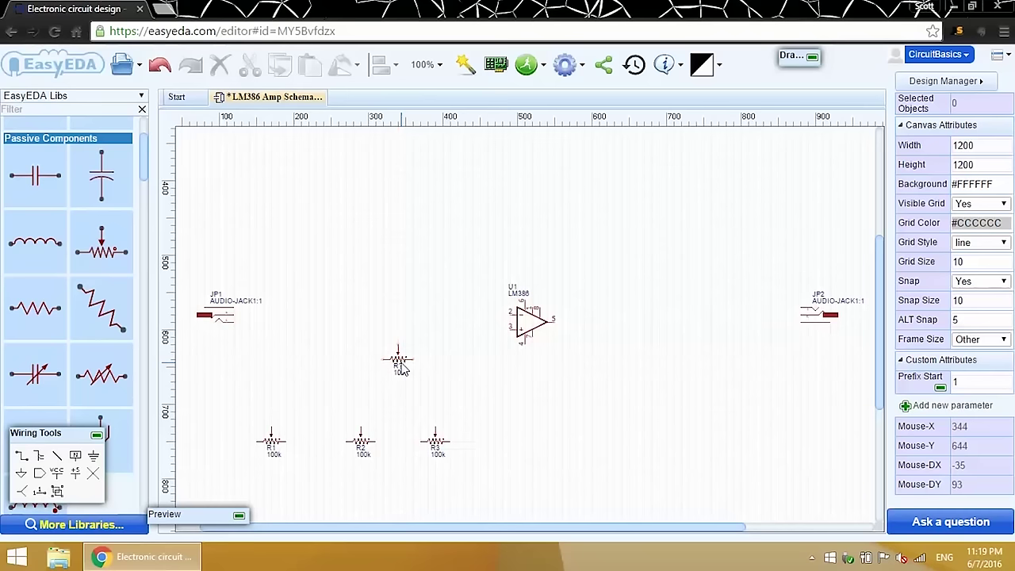
{"action": "key", "text": "Escape"}
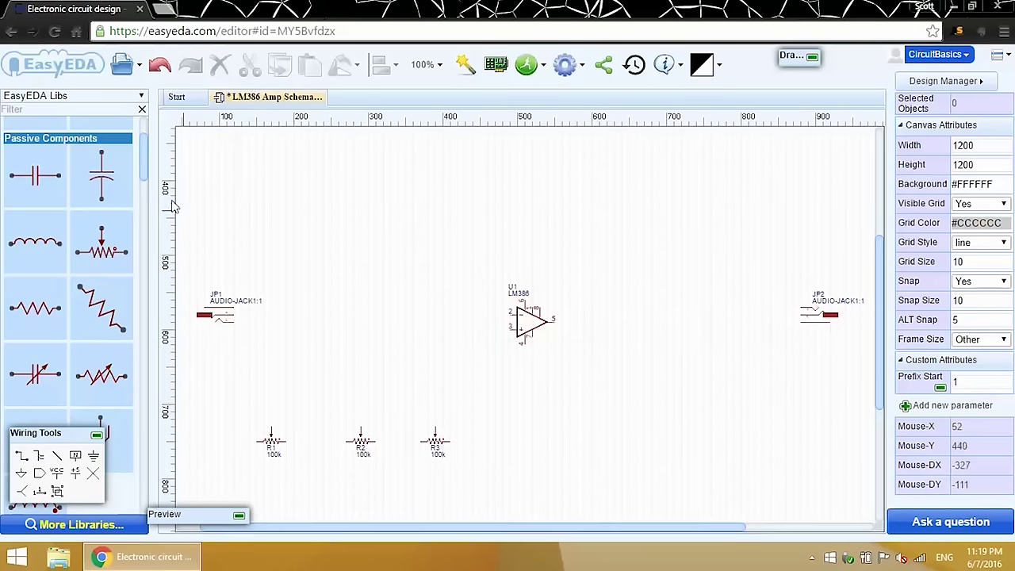
- Set the single-row connector to SIP2 and place it directly above the LM386, rotated so its pins face down
{"action": "left_click_drag", "start_coordinate": [145, 184], "coordinate": [145, 164]}
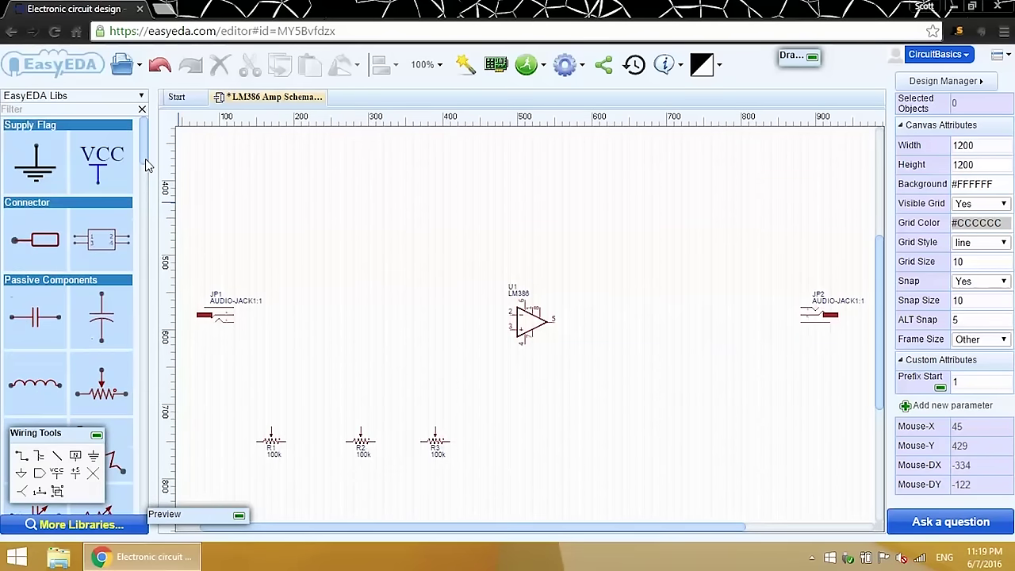
{"action": "left_click", "coordinate": [60, 263]}
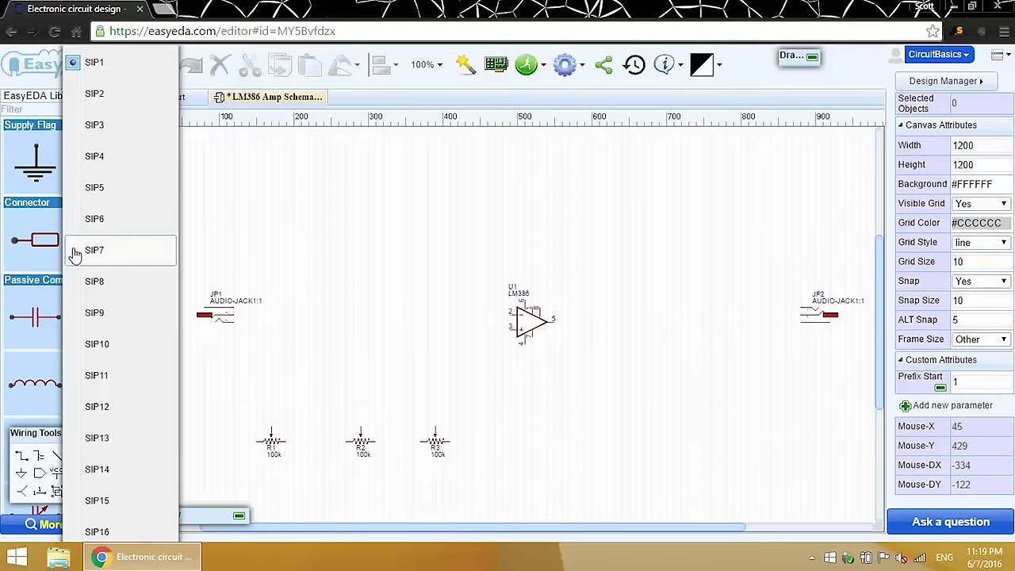
{"action": "left_click", "coordinate": [95, 222]}
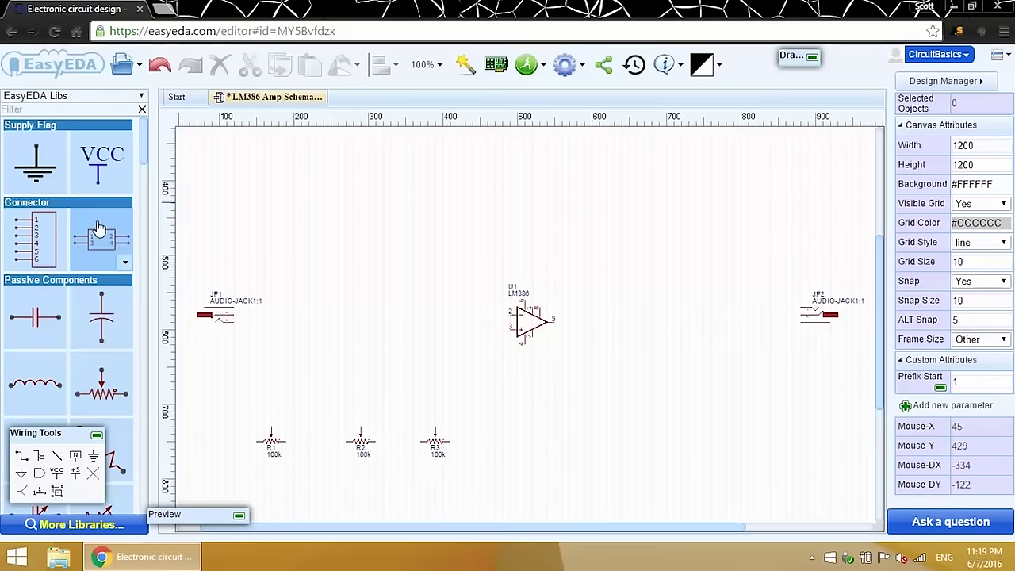
{"action": "left_click", "coordinate": [59, 262]}
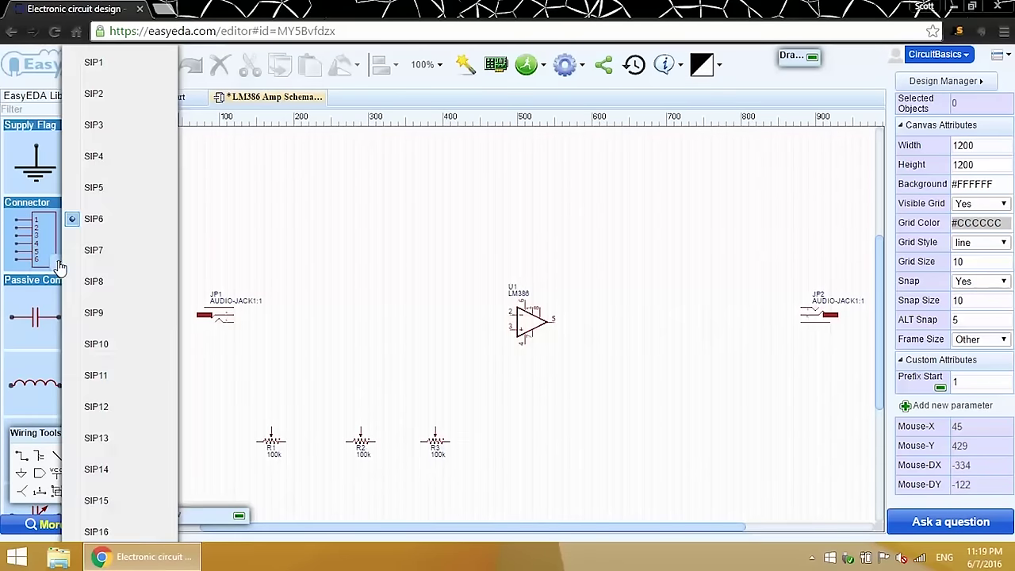
{"action": "left_click", "coordinate": [110, 96]}
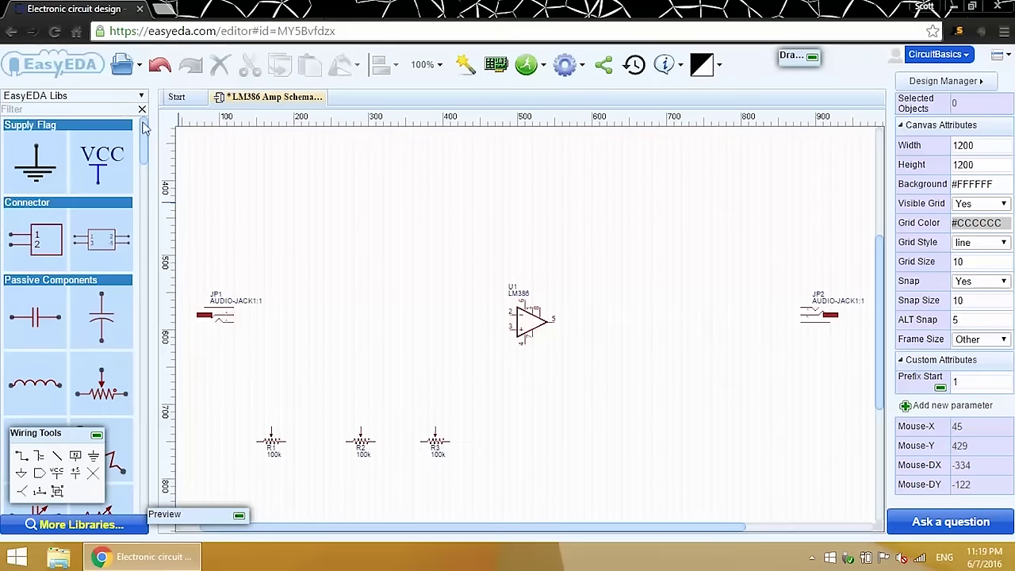
{"action": "left_click", "coordinate": [40, 238]}
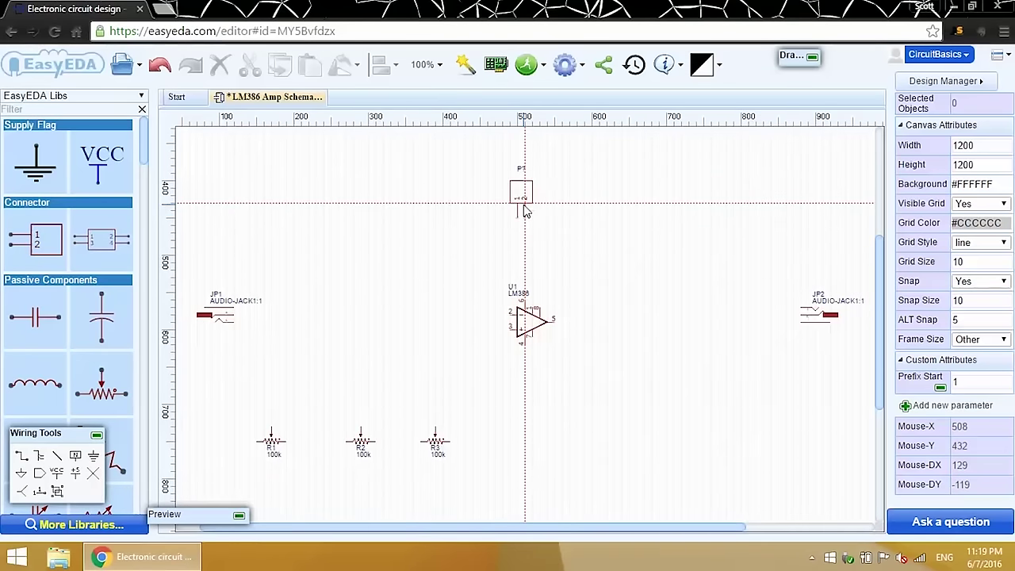
{"action": "key", "text": "space"}
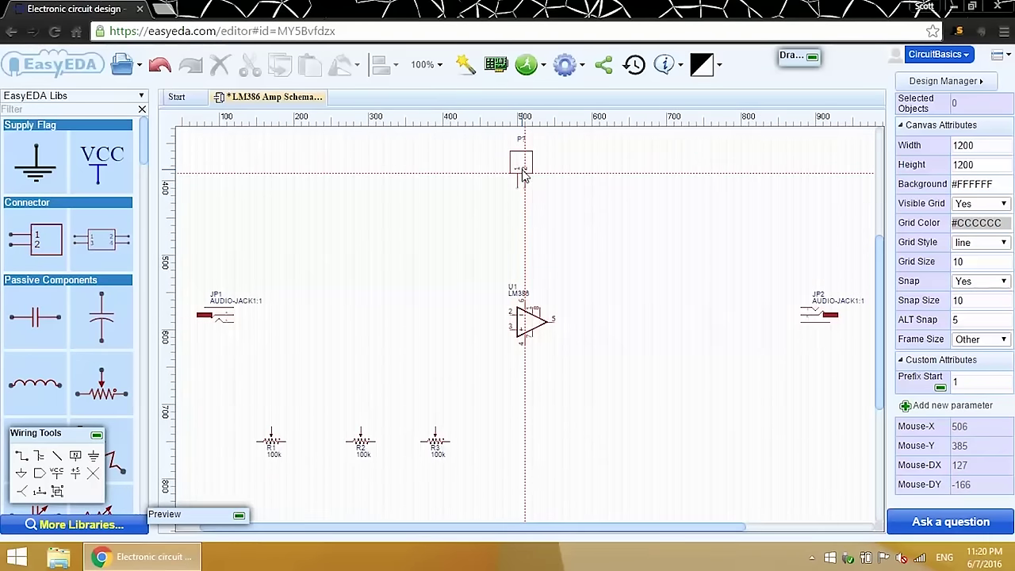
{"action": "key", "text": "Escape"}
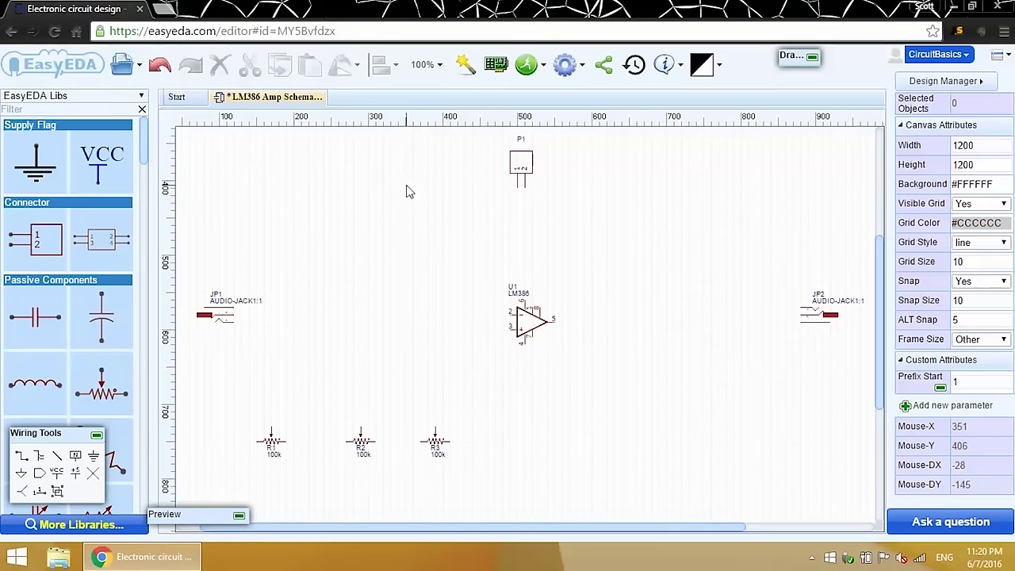
- Place a ground symbol well below the LM386 and a VCC flag just to the right of the two-pin connector
{"action": "left_click", "coordinate": [46, 166]}
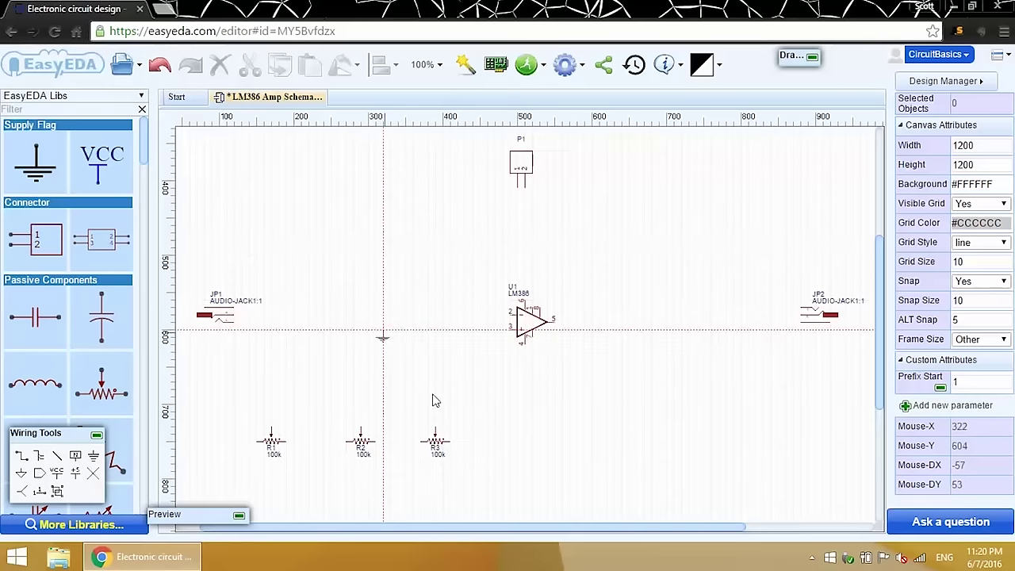
{"action": "left_click", "coordinate": [523, 498]}
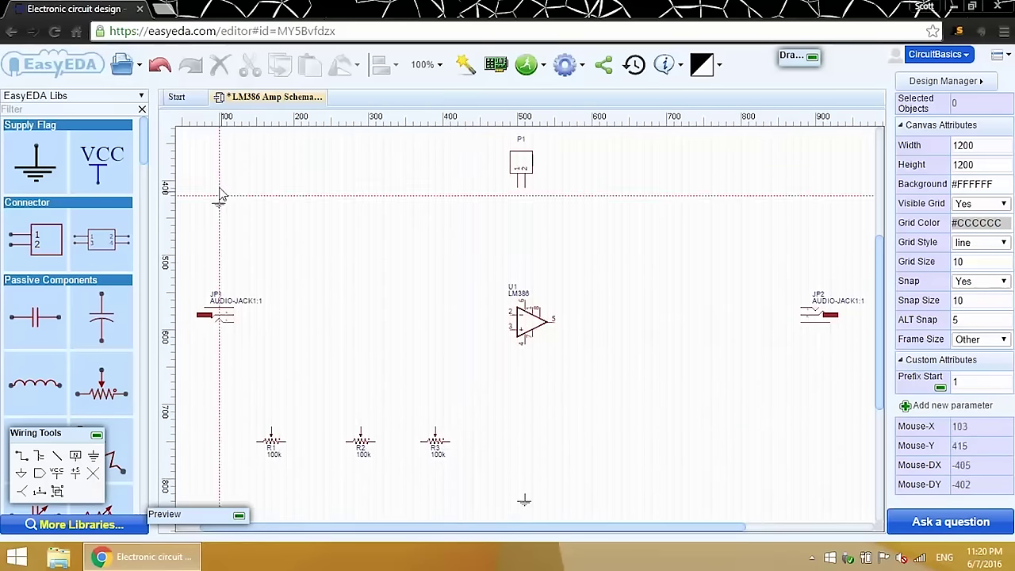
{"action": "left_click", "coordinate": [114, 146]}
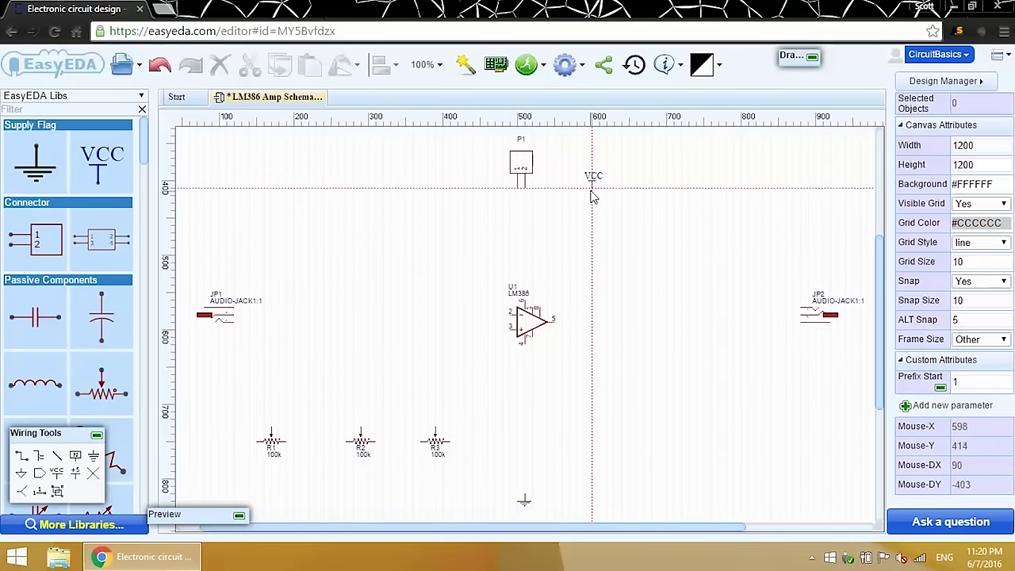
{"action": "left_click", "coordinate": [590, 193]}
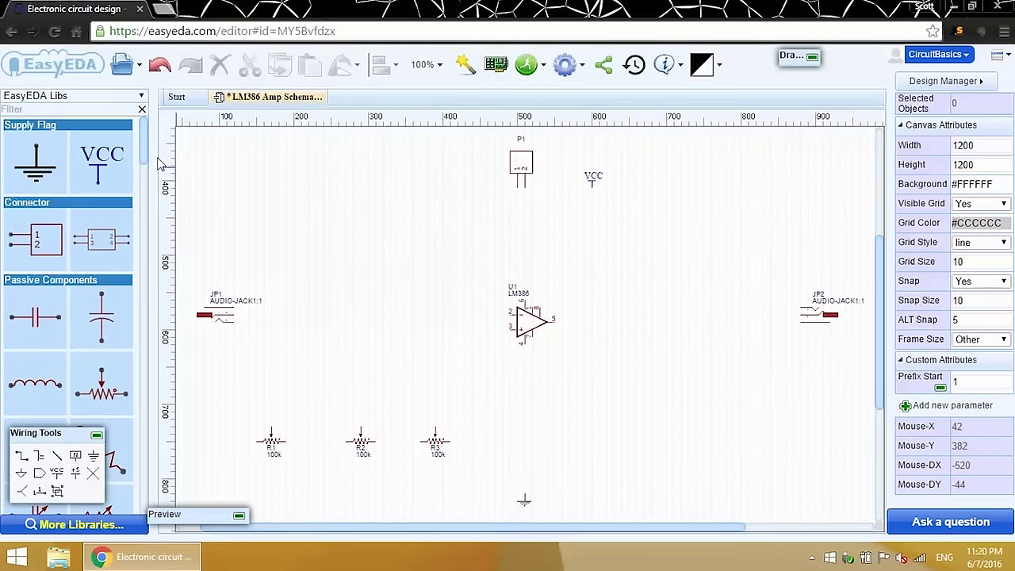
- Place two horizontal resistors, one level with the LM386's output on its right and the other further below it
{"action": "scroll", "coordinate": [145, 157], "scroll_direction": "down", "scroll_amount": 3}
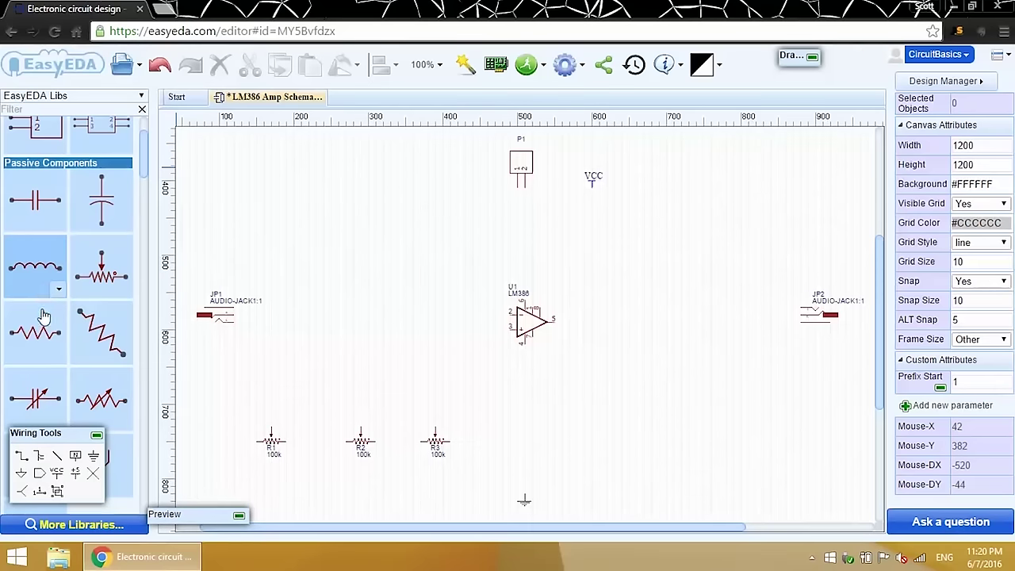
{"action": "left_click", "coordinate": [63, 319]}
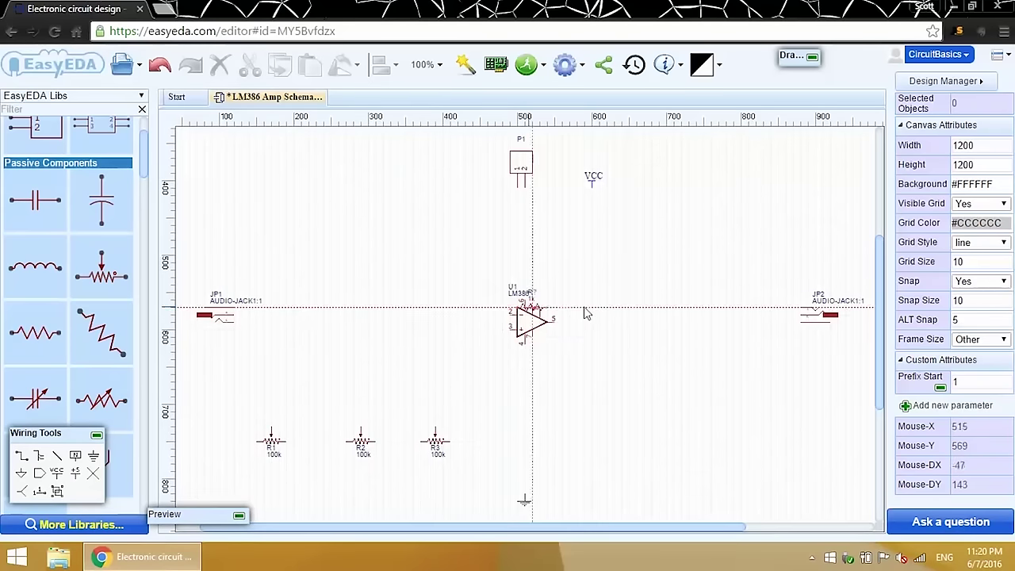
{"action": "left_click", "coordinate": [593, 323]}
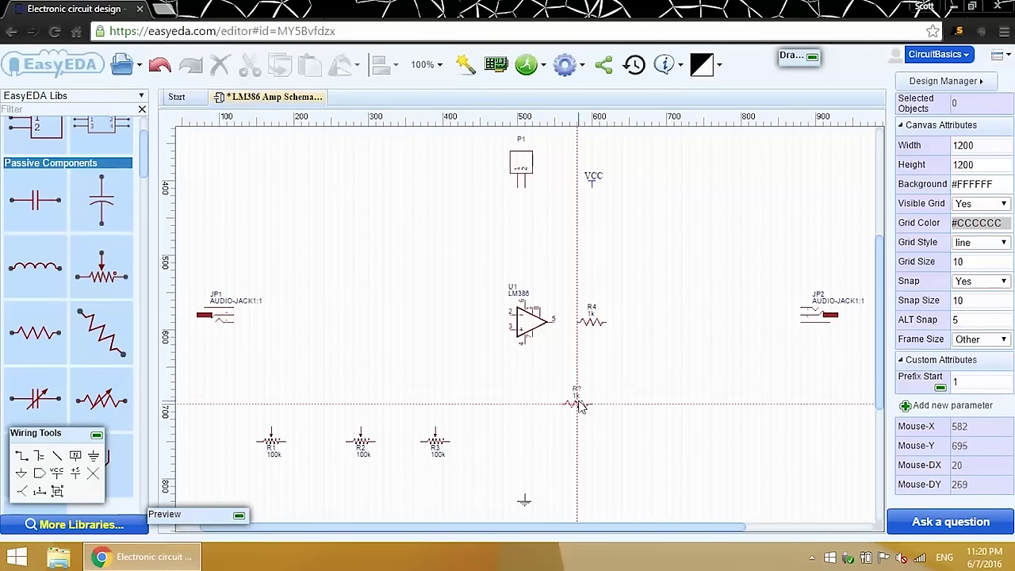
{"action": "left_click", "coordinate": [580, 407]}
{"action": "key", "text": "Escape"}
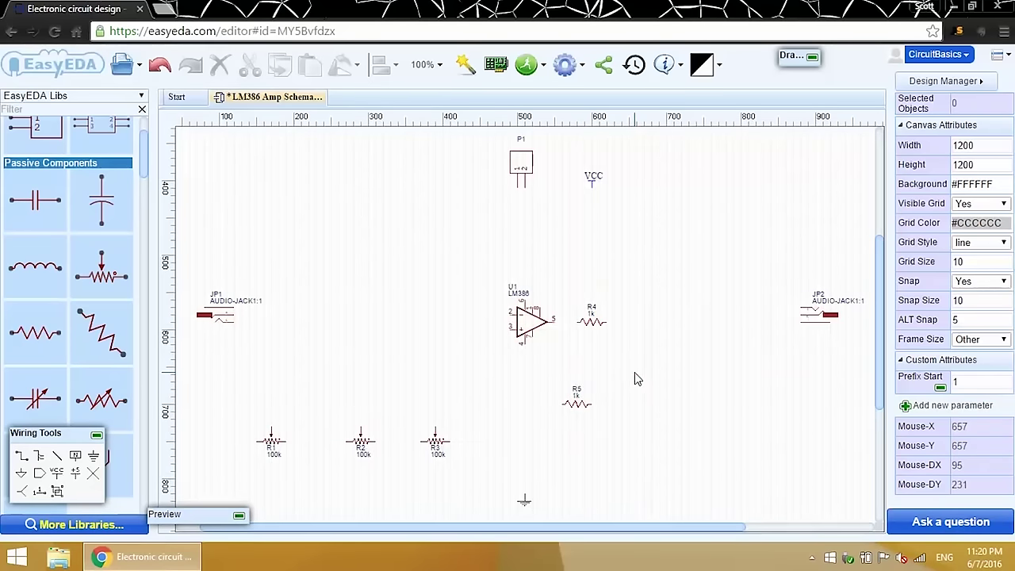
- Place four capacitors left of the LM386: a vertical one above the first potentiometer, two horizontal ones in a row, and a vertical one beside the chip
{"action": "left_click", "coordinate": [52, 196]}
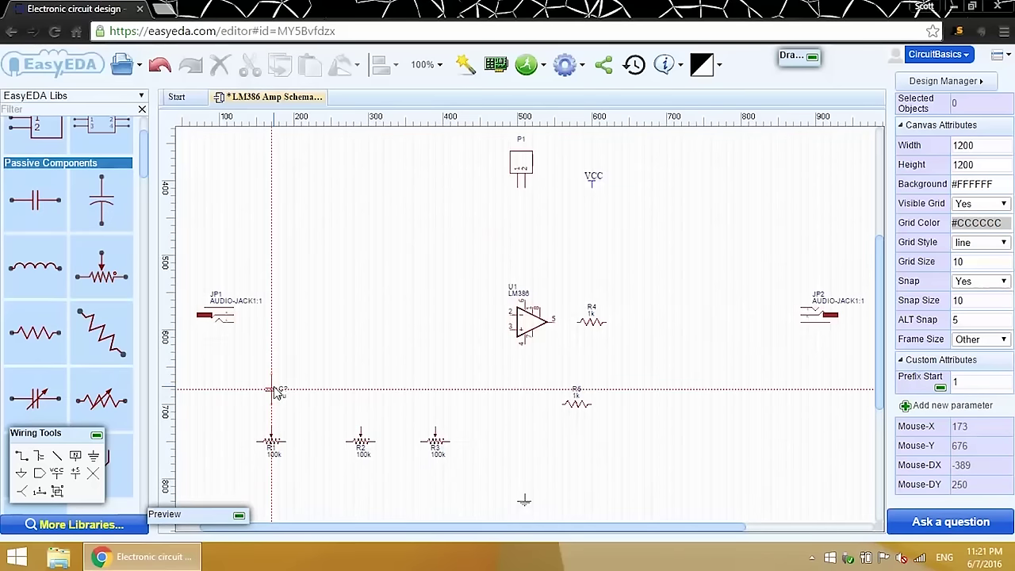
{"action": "left_click", "coordinate": [273, 388]}
{"action": "left_click", "coordinate": [347, 349]}
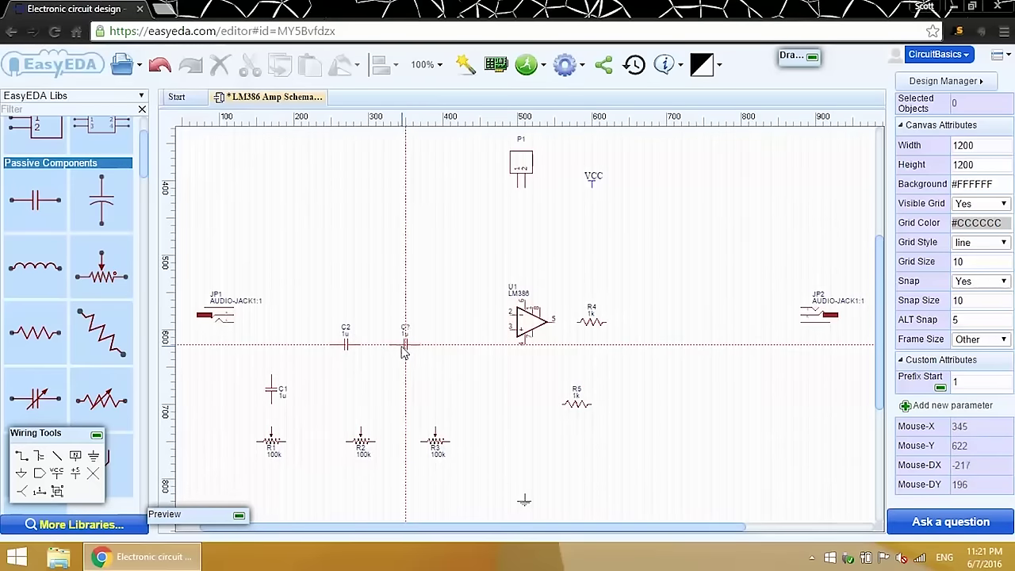
{"action": "left_click", "coordinate": [401, 351]}
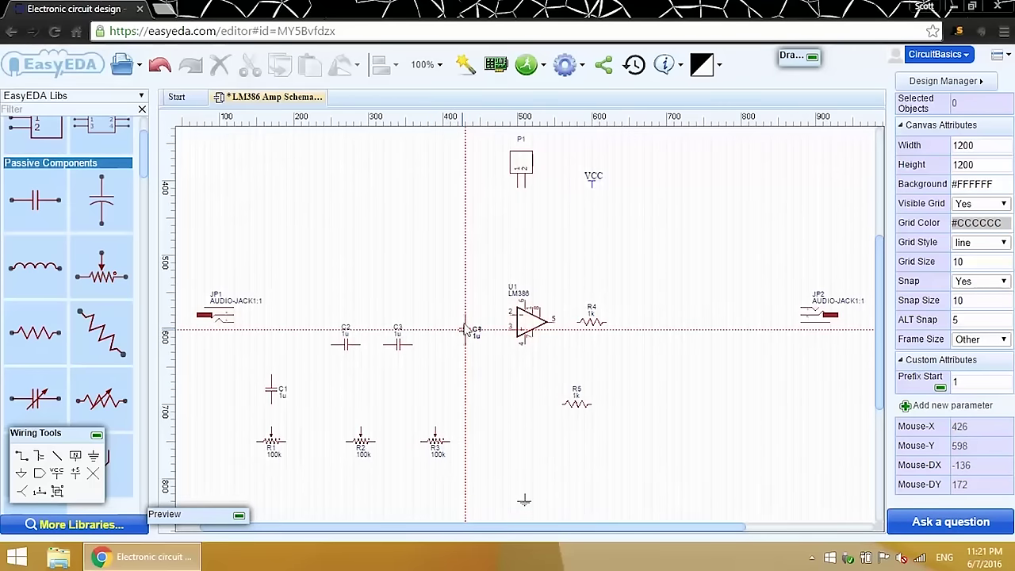
{"action": "left_click", "coordinate": [466, 330]}
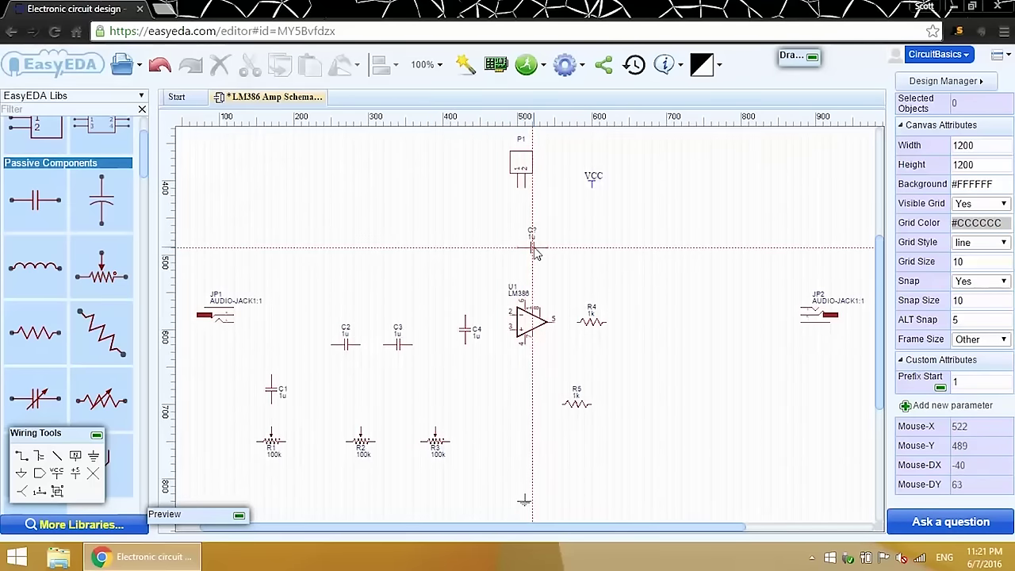
- Place two stacked horizontal capacitors above the LM386, and on its right one horizontal beside each resistor plus a vertical one between the two rows
{"action": "left_click", "coordinate": [535, 250]}
{"action": "left_click", "coordinate": [534, 214]}
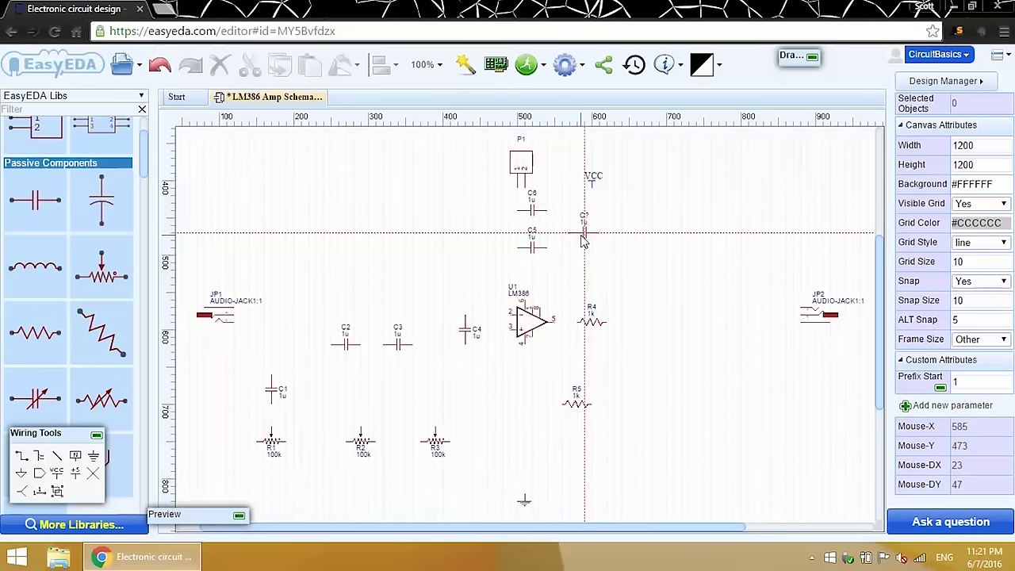
{"action": "left_click", "coordinate": [675, 325]}
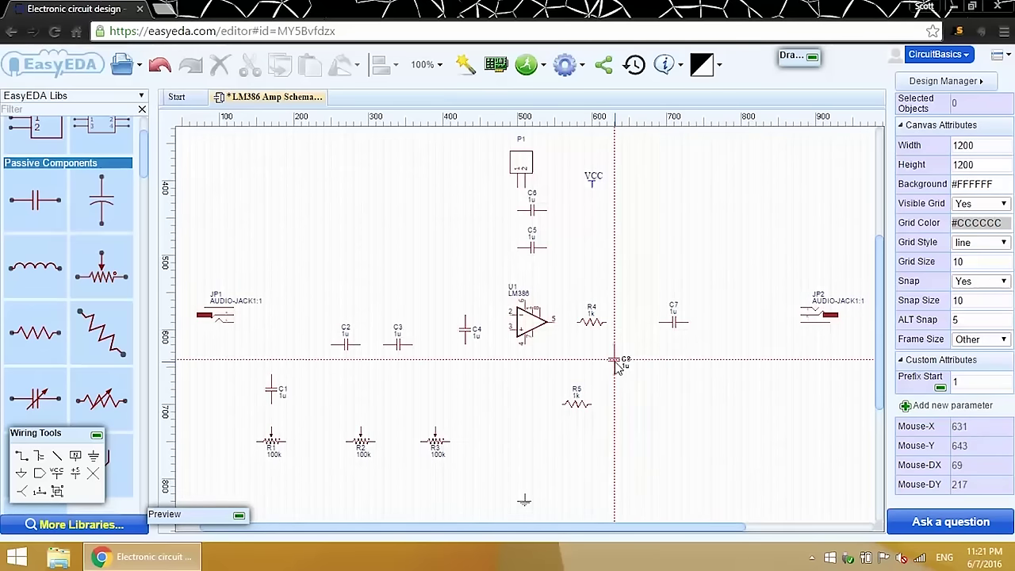
{"action": "left_click", "coordinate": [617, 369]}
{"action": "key", "text": "space"}
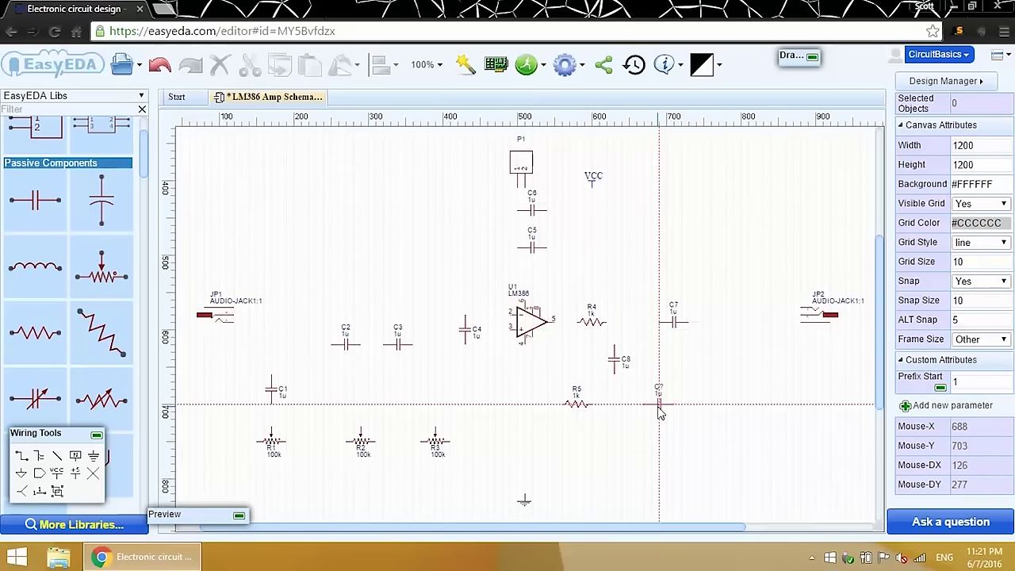
{"action": "left_click", "coordinate": [659, 409]}
{"action": "key", "text": "Escape"}
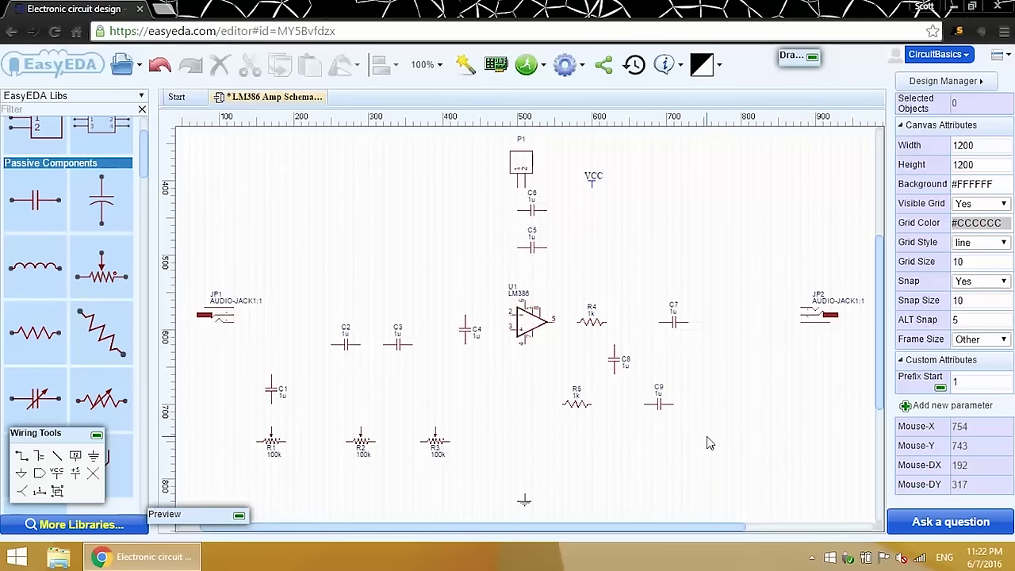
- Rename the left audio jack AUDIO IN and the right audio jack AUDIO OUT
{"action": "double_click", "coordinate": [256, 309]}
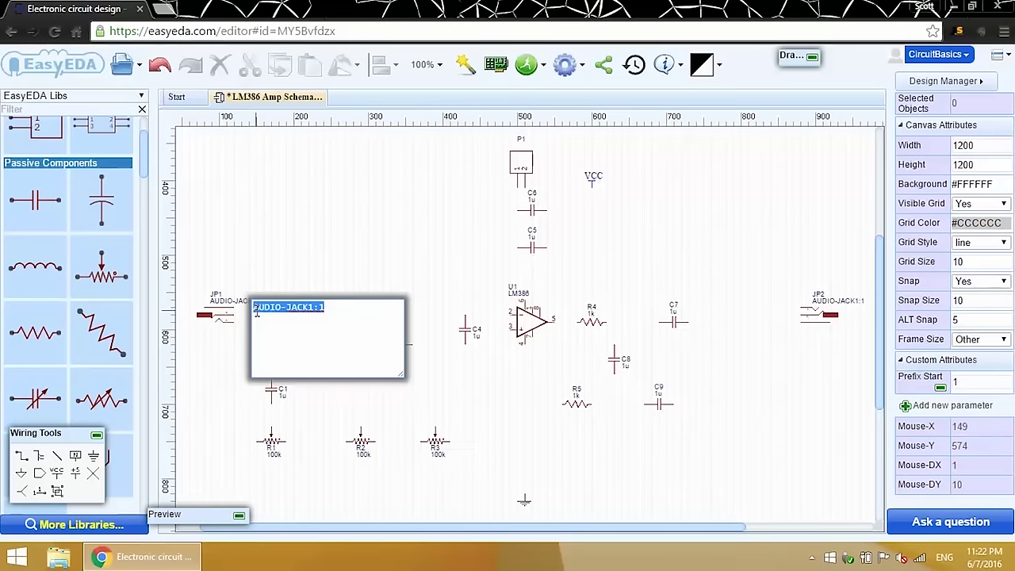
{"action": "type", "text": "AUDIO IN"}
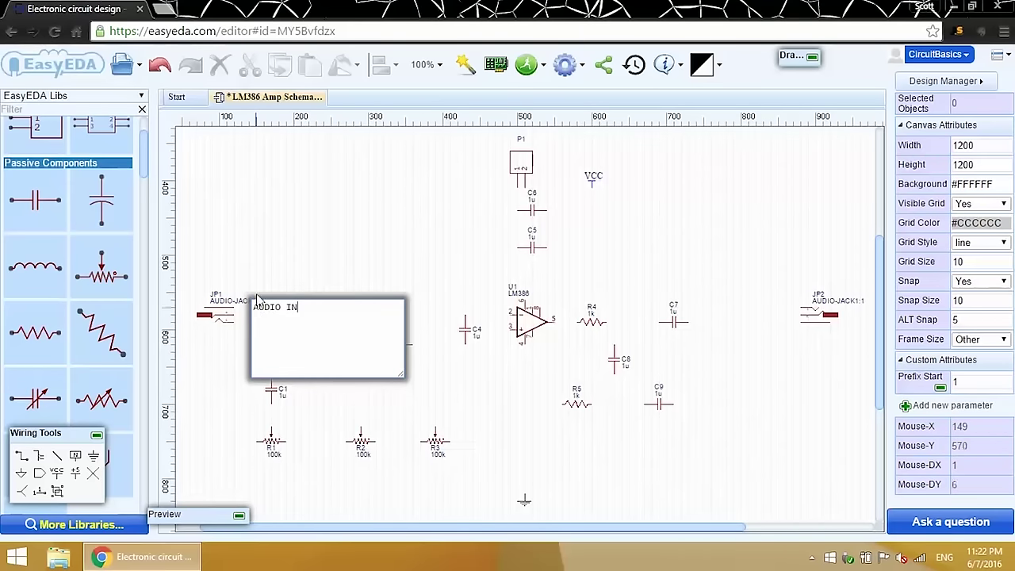
{"action": "left_click", "coordinate": [266, 261]}
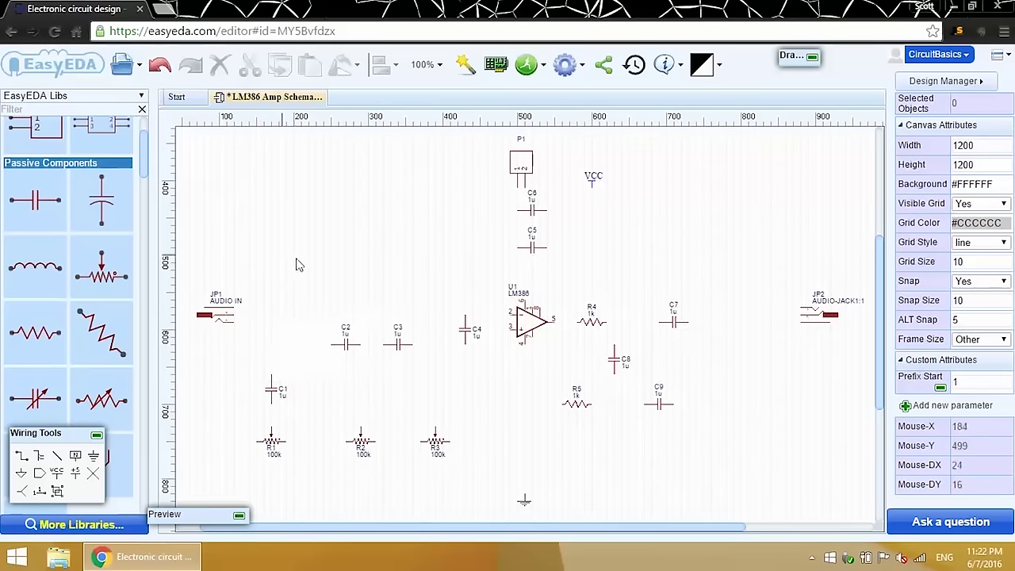
{"action": "double_click", "coordinate": [828, 309]}
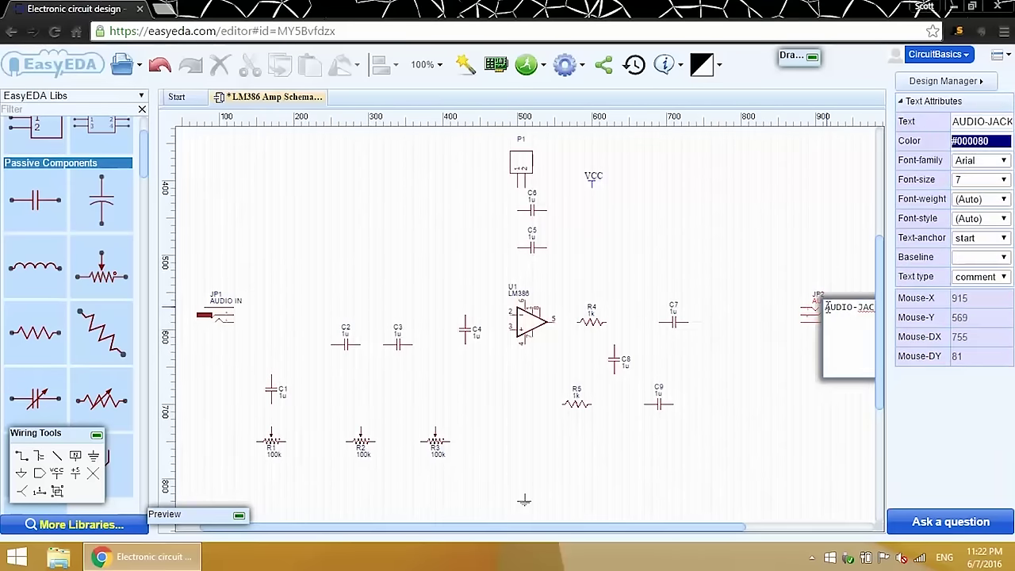
{"action": "type", "text": "AUDIO O"}
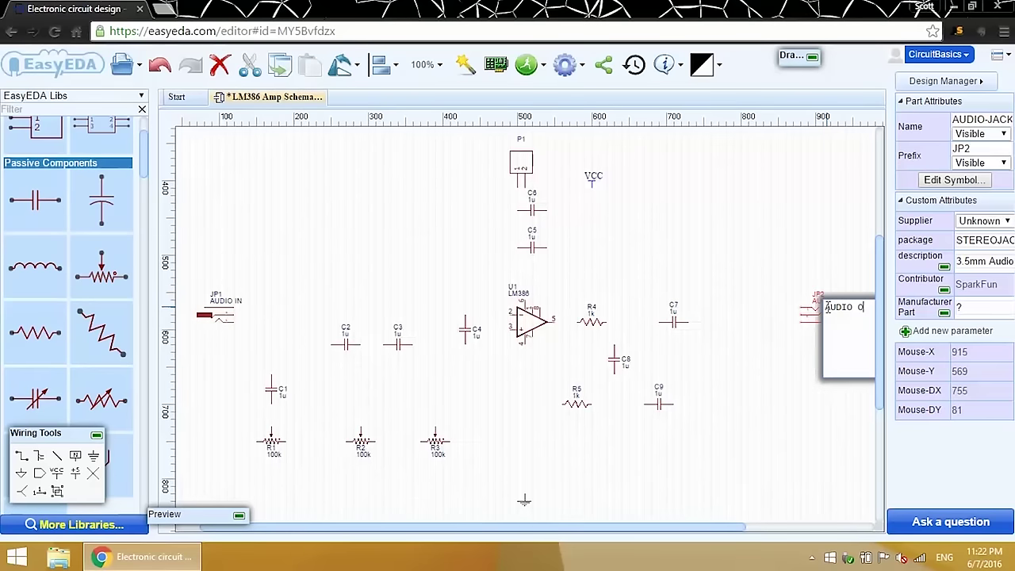
{"action": "type", "text": "UT"}
{"action": "left_click", "coordinate": [757, 250]}
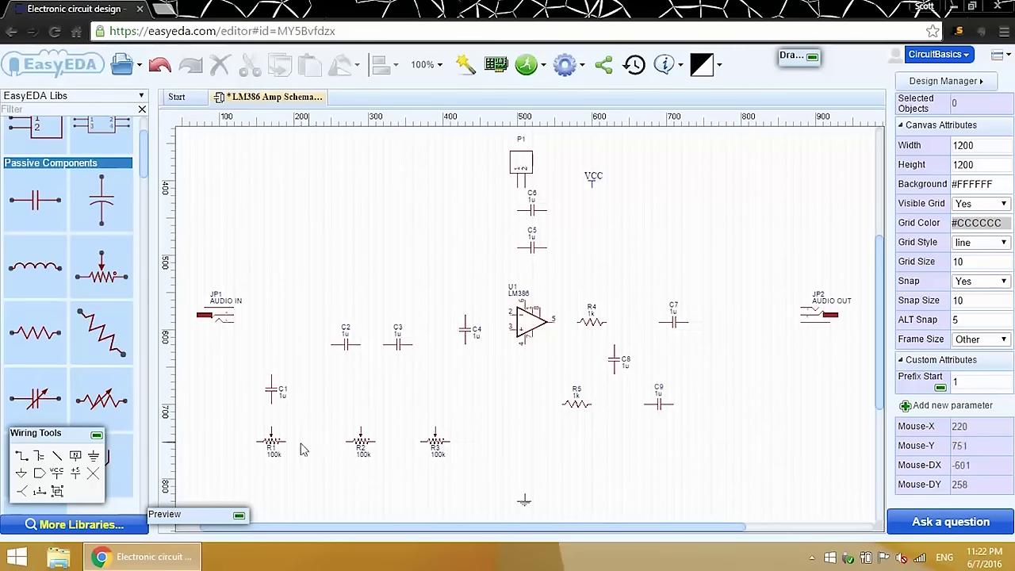
- Relabel the three potentiometers, from left to right, as BASS, VOLUME and GAIN
{"action": "double_click", "coordinate": [273, 451]}
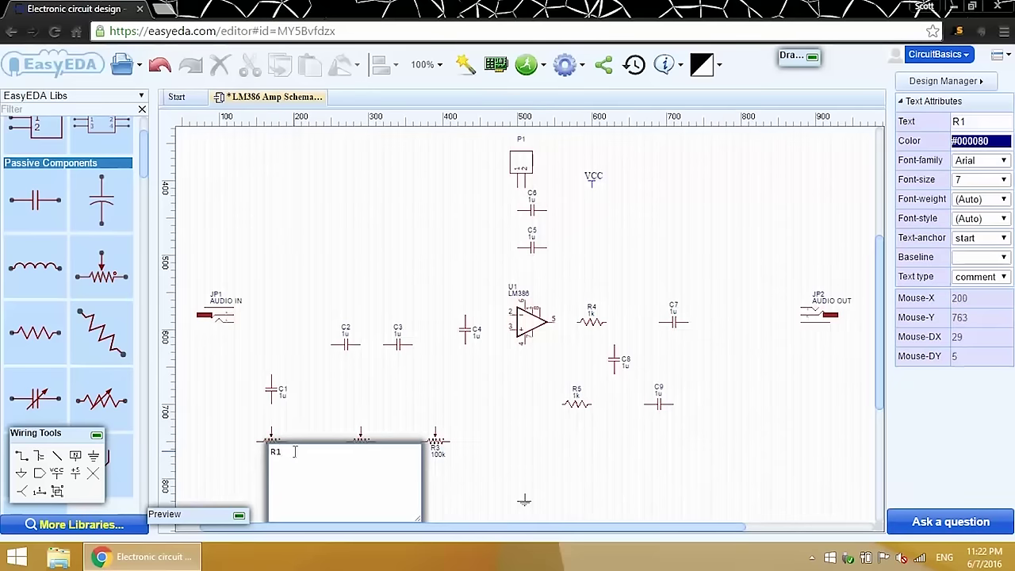
{"action": "left_click", "coordinate": [225, 459]}
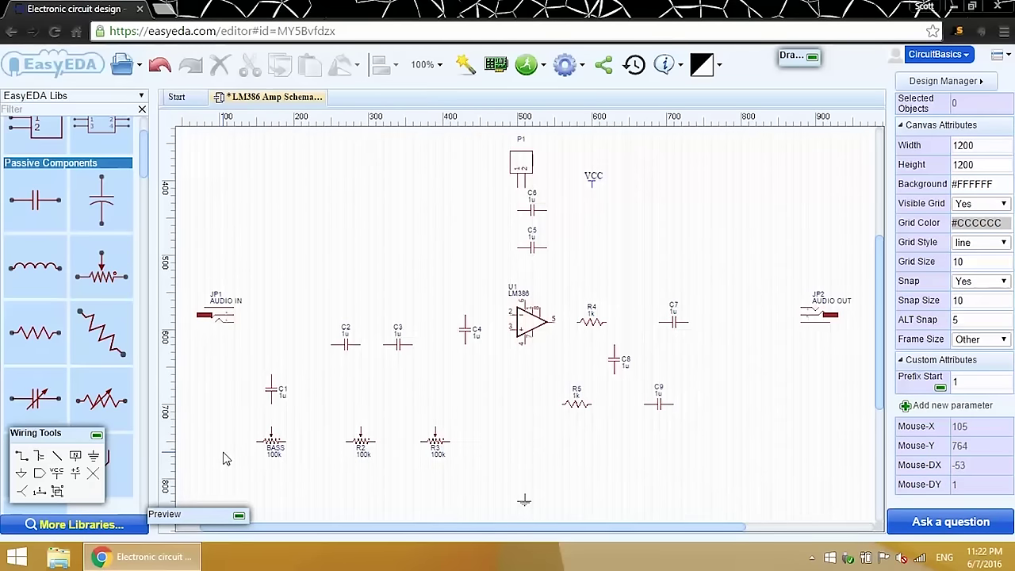
{"action": "double_click", "coordinate": [363, 451]}
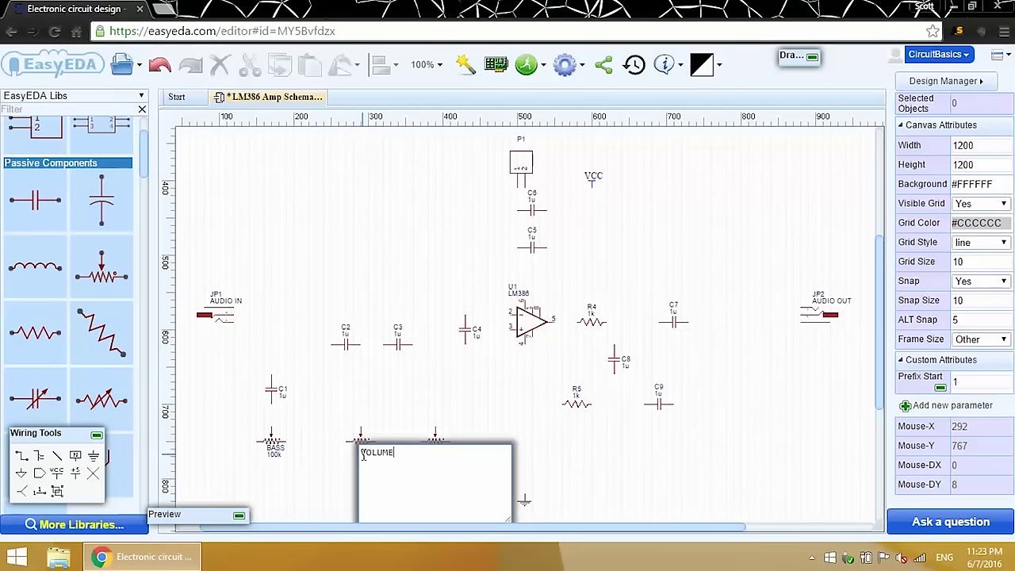
{"action": "type", "text": "VOLUME"}
{"action": "left_click", "coordinate": [336, 449]}
{"action": "double_click", "coordinate": [435, 451]}
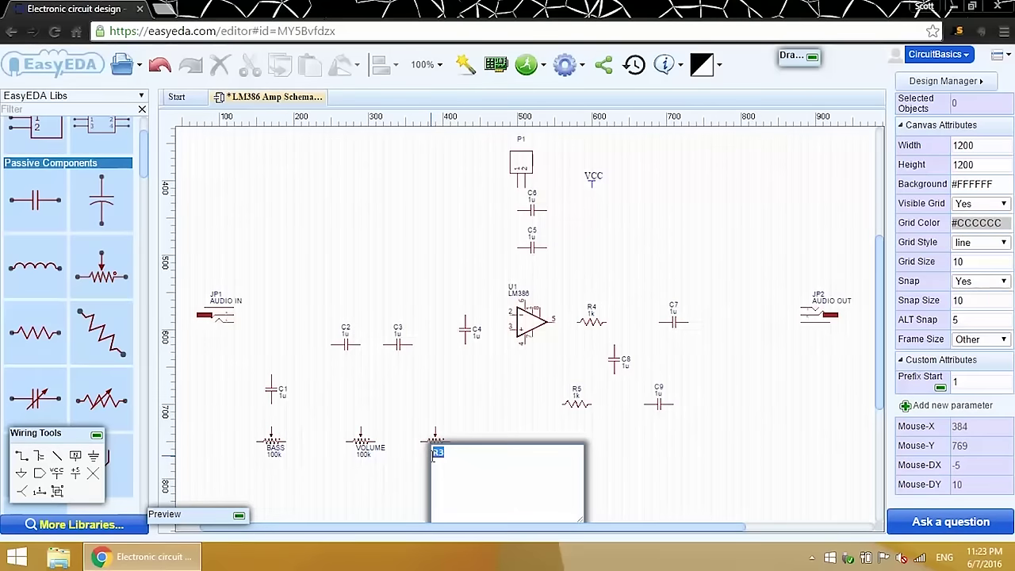
{"action": "type", "text": "GAIN"}
{"action": "left_click", "coordinate": [419, 465]}
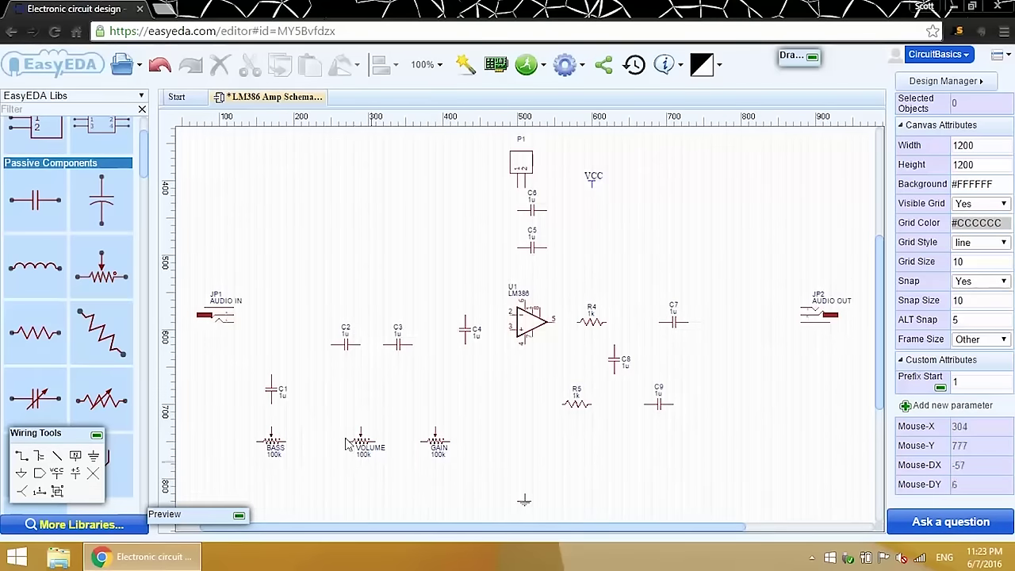
- Set the value of capacitor C1 to 0.033uF and of capacitor C2 to 470pF
{"action": "double_click", "coordinate": [285, 399]}
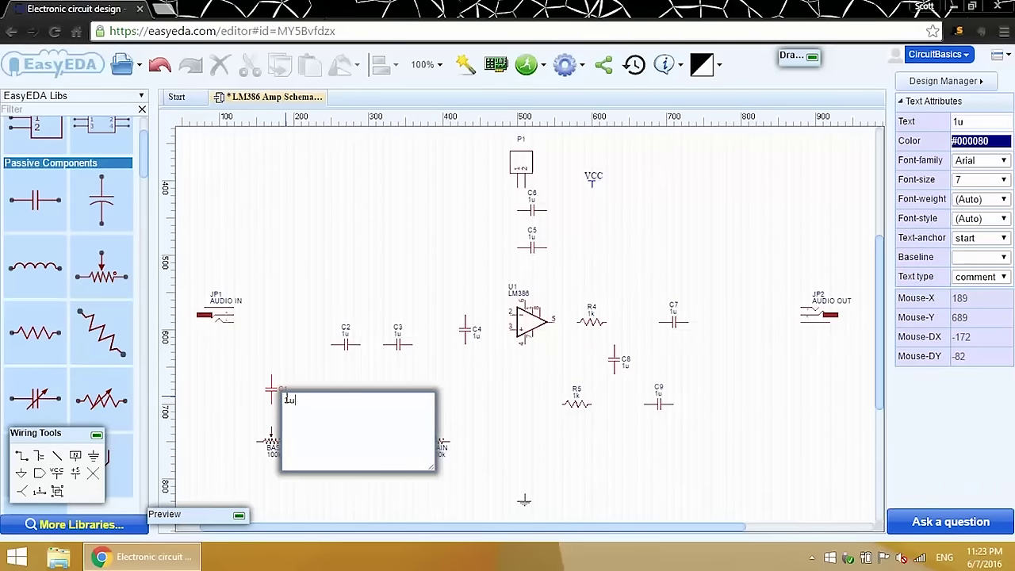
{"action": "double_click", "coordinate": [287, 401]}
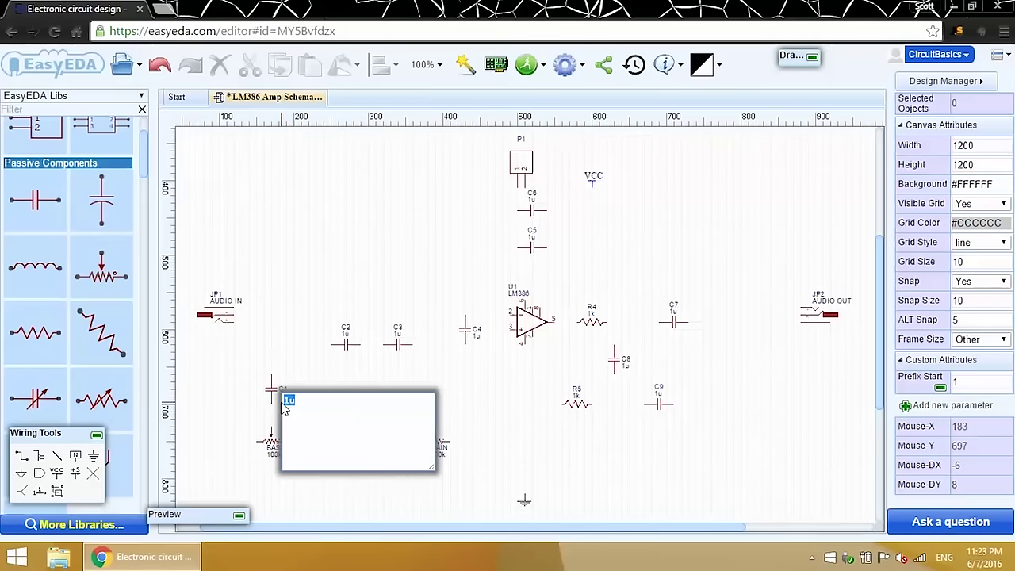
{"action": "type", "text": "0.033uF"}
{"action": "left_click", "coordinate": [254, 411]}
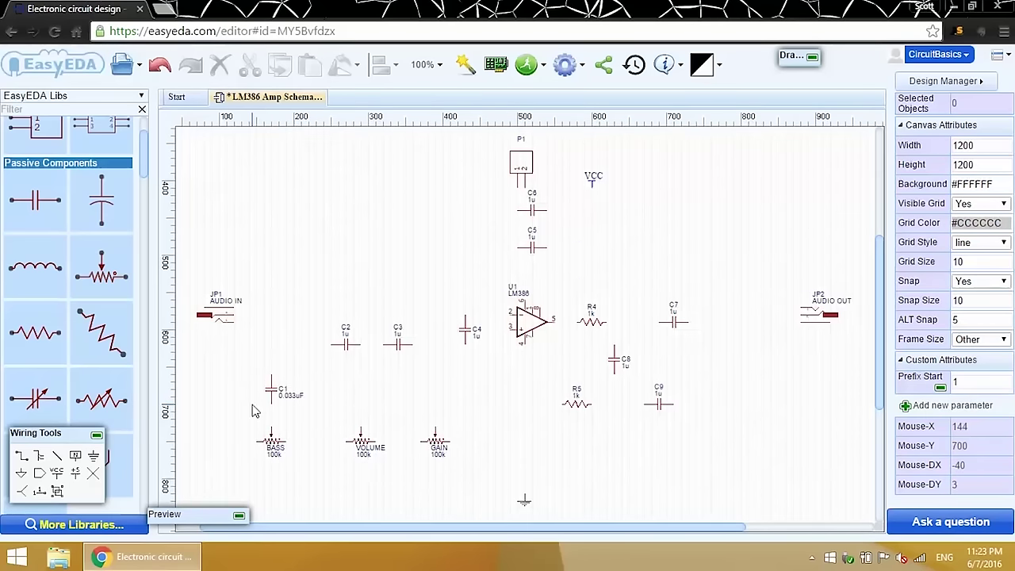
{"action": "double_click", "coordinate": [345, 333]}
{"action": "type", "text": "470"}
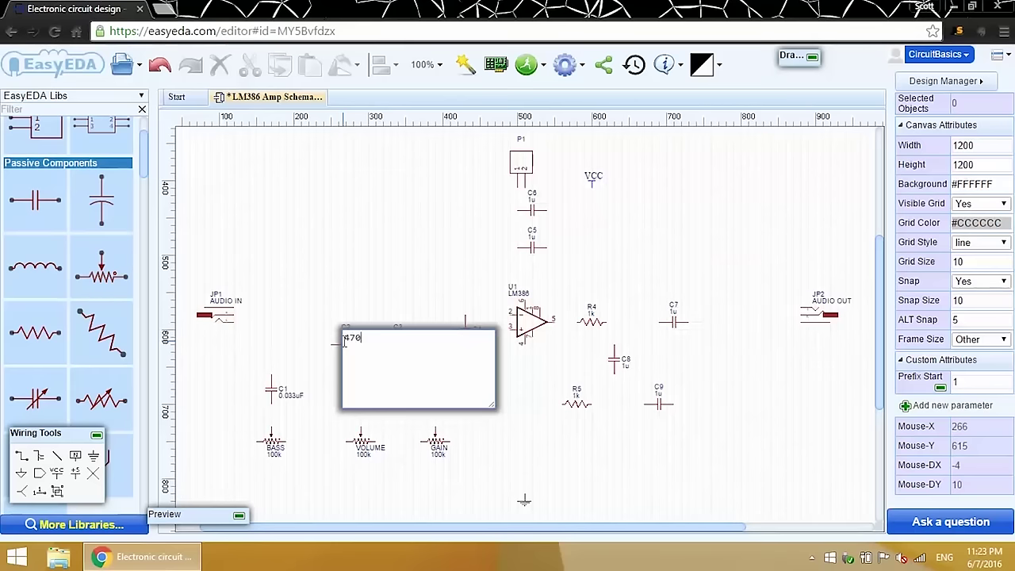
{"action": "type", "text": "pF"}
{"action": "left_click", "coordinate": [306, 340]}
- Set capacitor C3 to 10uF and capacitor C4 beside the LM386 to 0.1uF
{"action": "double_click", "coordinate": [399, 340]}
{"action": "type", "text": "10uF"}
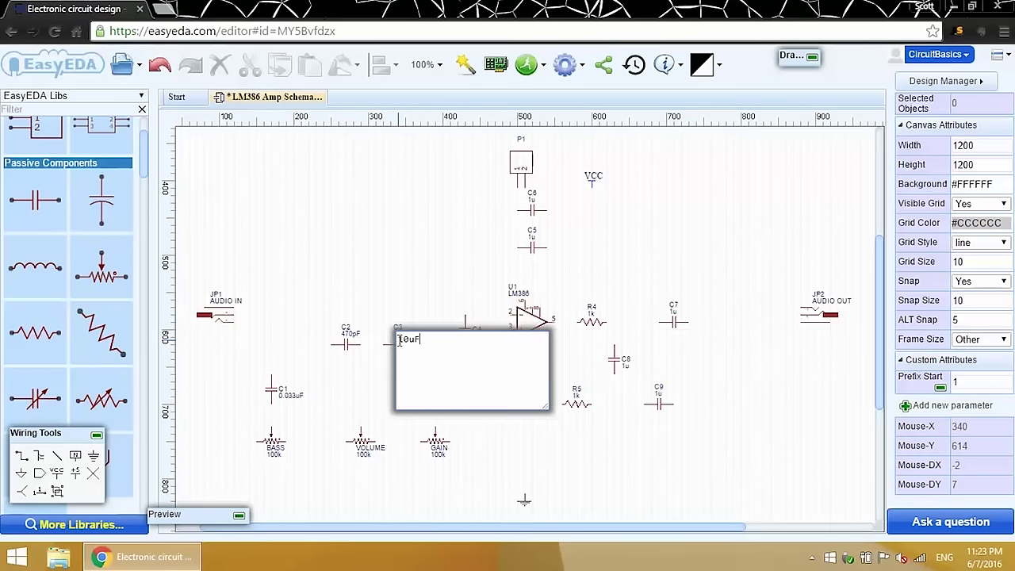
{"action": "left_click", "coordinate": [412, 278]}
{"action": "double_click", "coordinate": [473, 339]}
{"action": "type", "text": "0.1uF"}
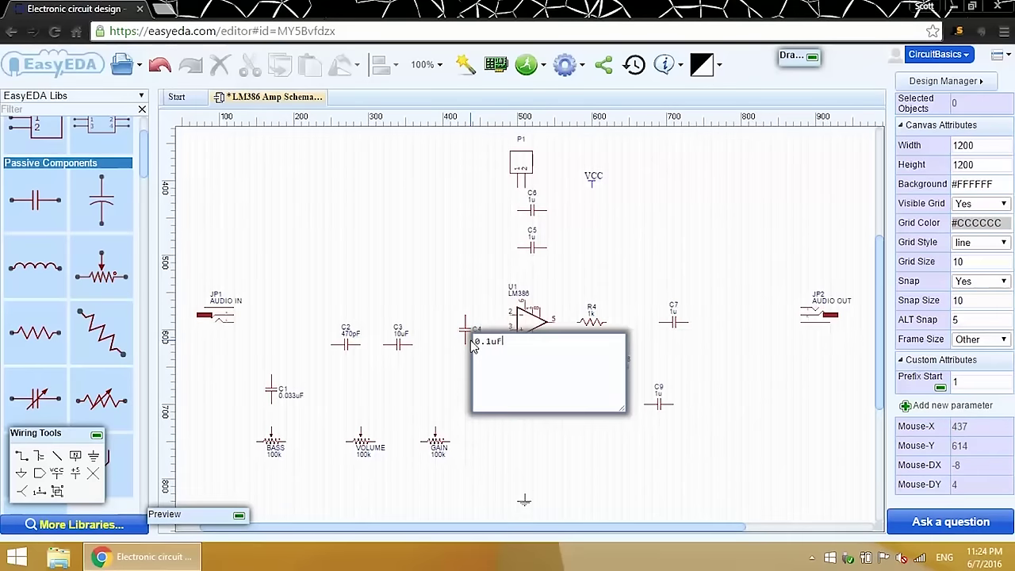
{"action": "left_click", "coordinate": [442, 276]}
- Set the two stacked capacitors above the LM386 to 100uF for C6 and 0.1uF for C5
{"action": "double_click", "coordinate": [530, 208]}
{"action": "type", "text": "100u"}
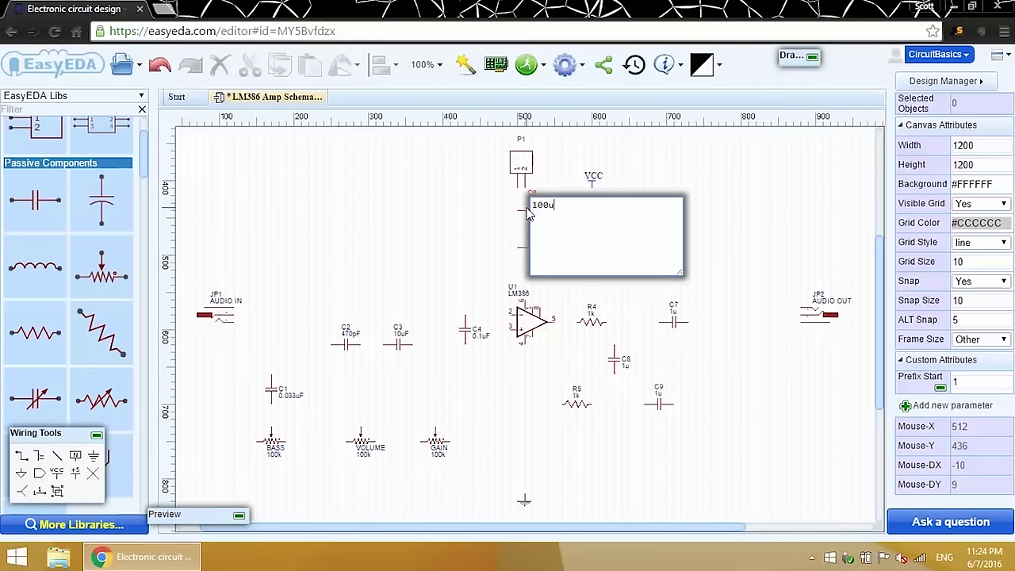
{"action": "type", "text": "F"}
{"action": "left_click", "coordinate": [514, 219]}
{"action": "double_click", "coordinate": [523, 247]}
{"action": "type", "text": "0.1"}
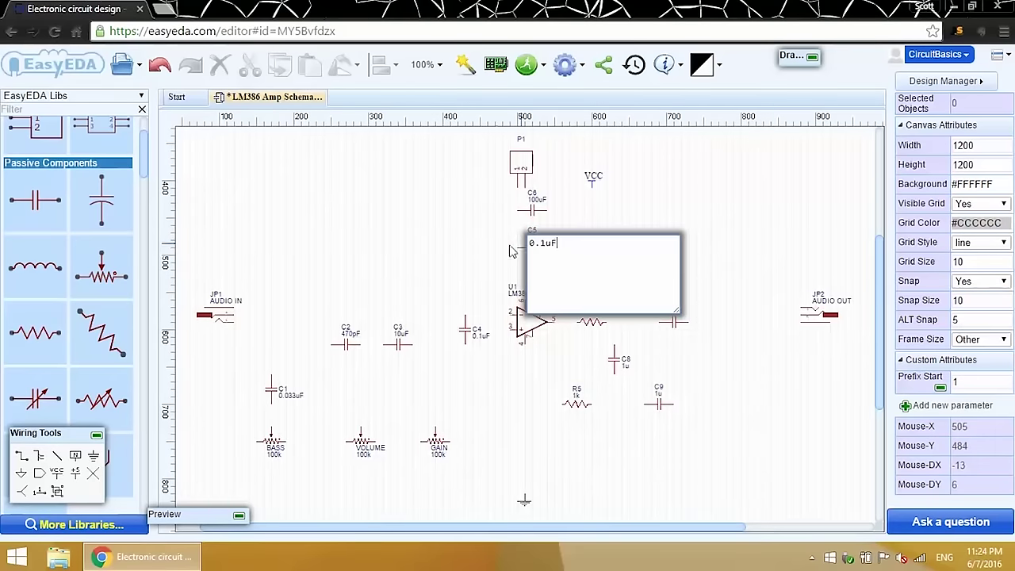
{"action": "type", "text": "uF"}
{"action": "left_click", "coordinate": [485, 250]}
- Set the value of resistor R5 to 10K and of resistor R4 to 10
{"action": "double_click", "coordinate": [574, 398]}
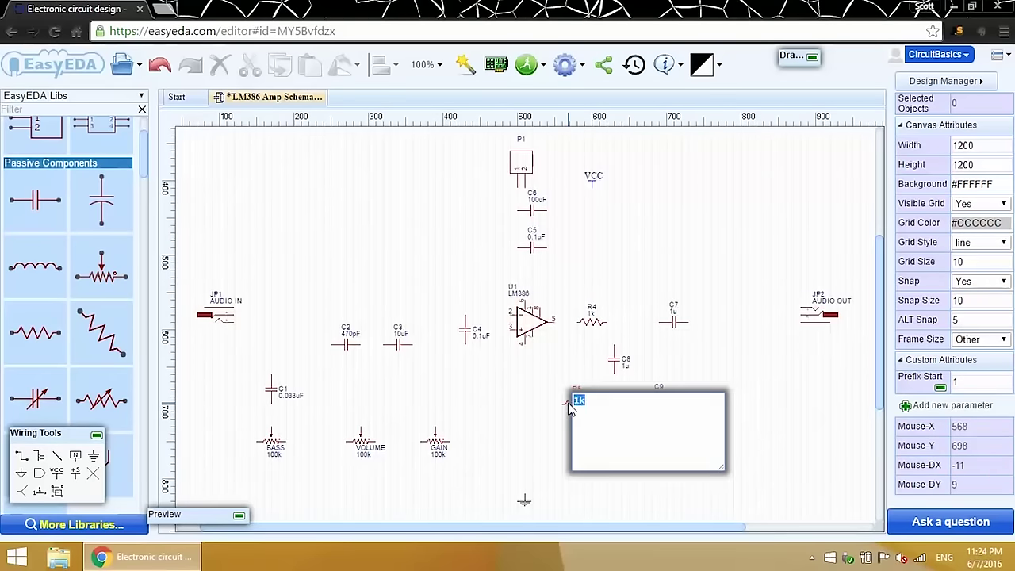
{"action": "type", "text": "10k"}
{"action": "left_click", "coordinate": [566, 406]}
{"action": "double_click", "coordinate": [591, 314]}
{"action": "type", "text": "10K"}
{"action": "left_click", "coordinate": [587, 274]}
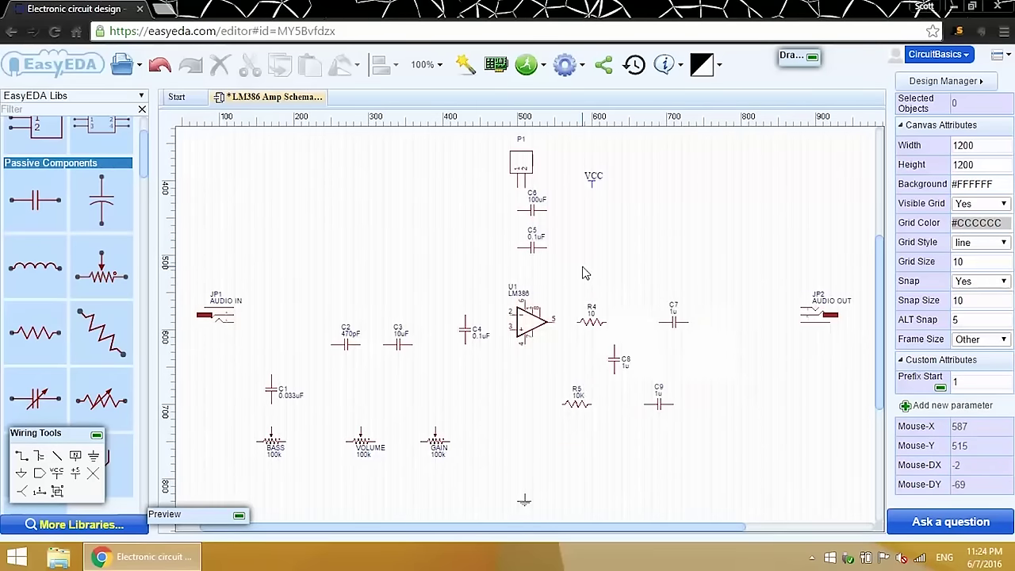
- Set the three capacitors right of the LM386 to 0.1uF for C8, 1000uF for C7 and 10uF for C9
{"action": "double_click", "coordinate": [624, 367]}
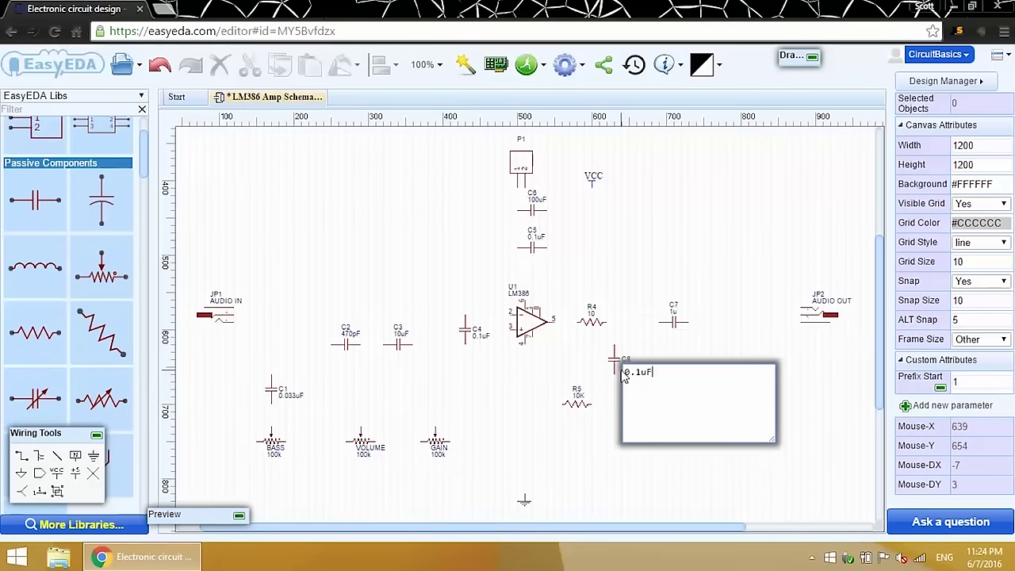
{"action": "left_click", "coordinate": [628, 331]}
{"action": "double_click", "coordinate": [673, 314]}
{"action": "type", "text": "1000uF"}
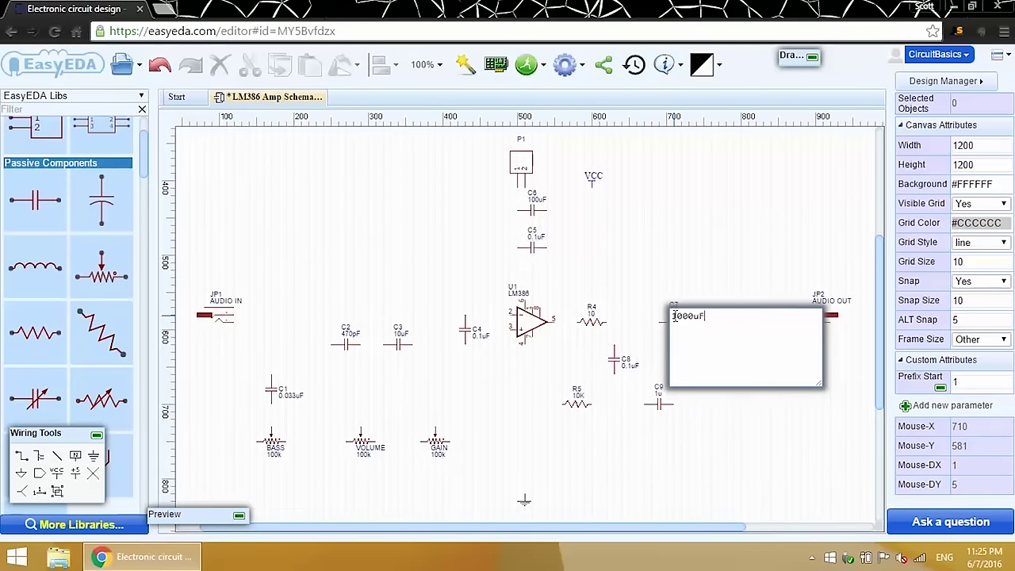
{"action": "left_click", "coordinate": [650, 420]}
{"action": "double_click", "coordinate": [657, 394]}
{"action": "type", "text": "10uF"}
{"action": "left_click", "coordinate": [608, 422]}
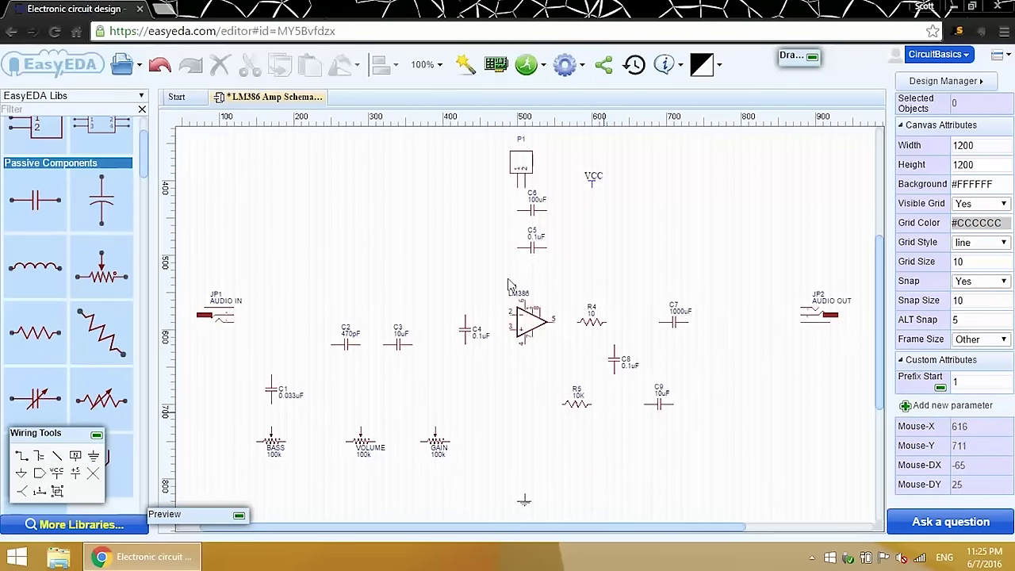
- Convert the schematic to a PCB to examine the component footprints, and close the new PCB without saving
{"action": "left_click", "coordinate": [497, 72]}
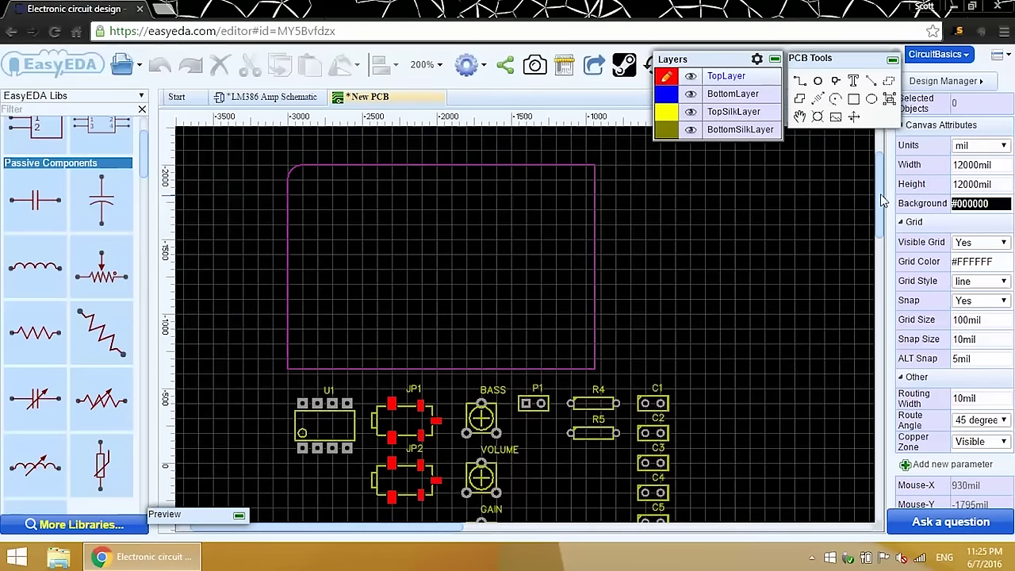
{"action": "left_click_drag", "start_coordinate": [879, 194], "coordinate": [888, 234]}
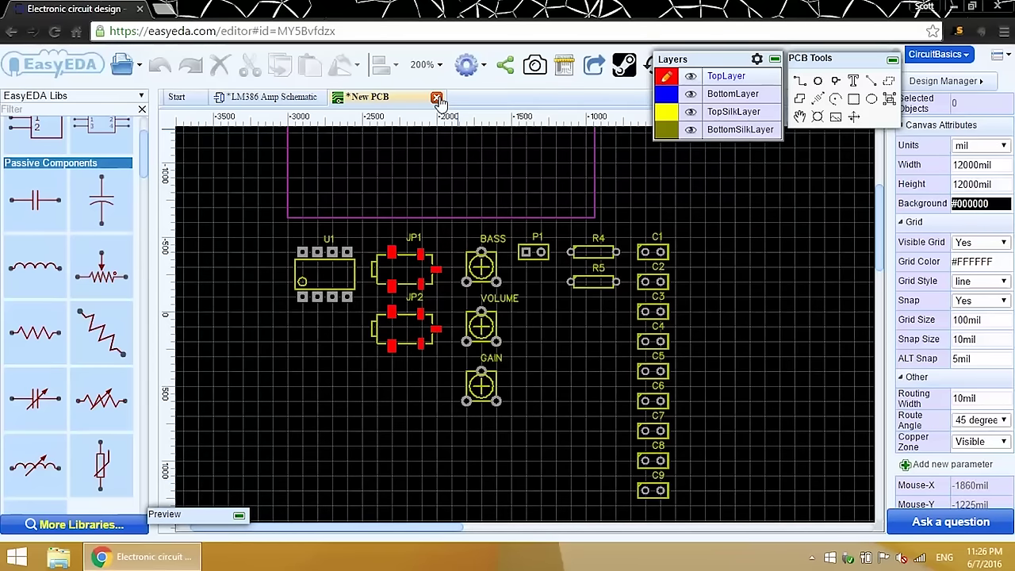
{"action": "left_click", "coordinate": [436, 97]}
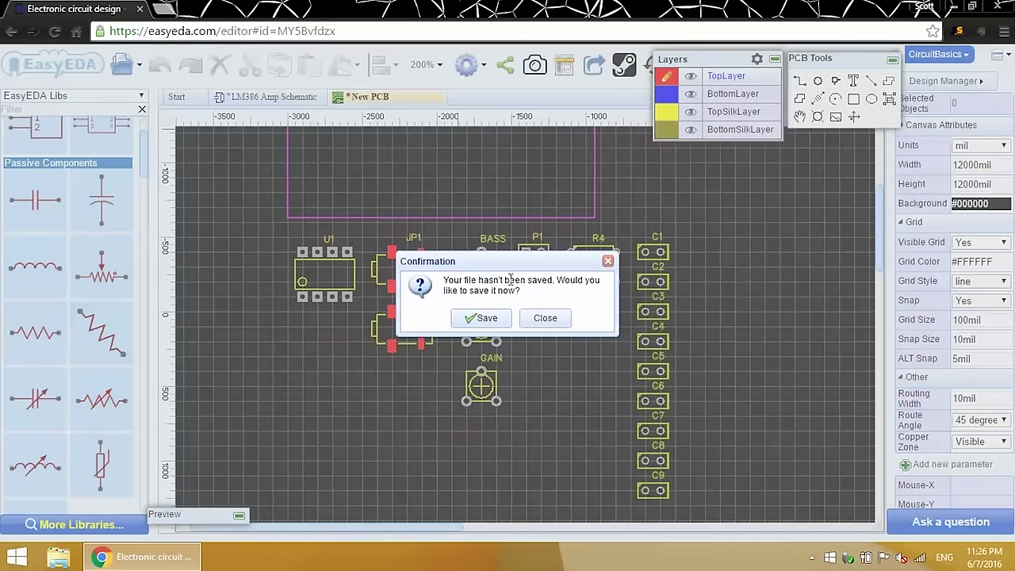
{"action": "left_click", "coordinate": [545, 319]}
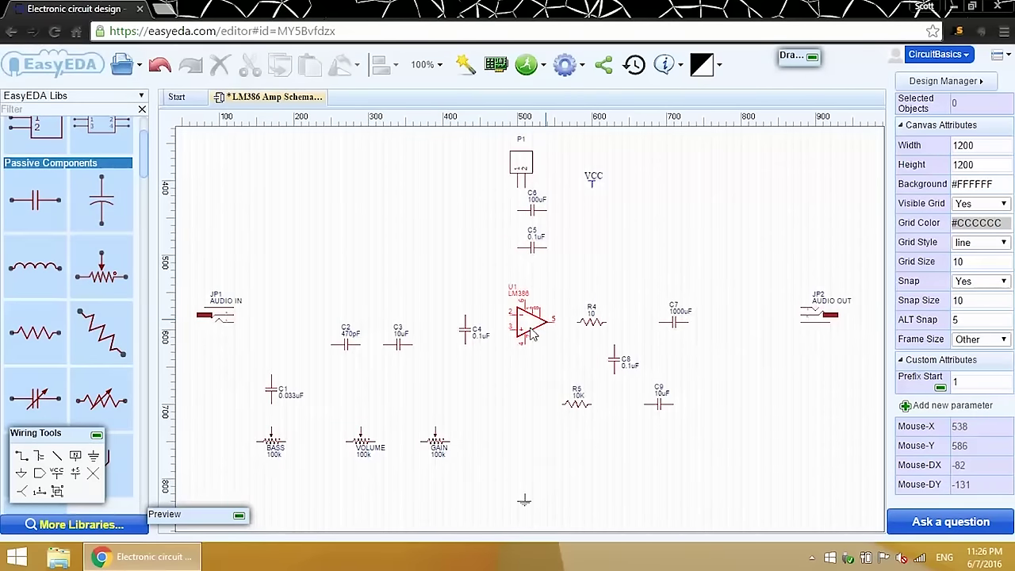
- Search the component libraries for "potentiometer" and browse the results to the plain three-pin POTENTIOMETER footprint
{"action": "left_click", "coordinate": [278, 447]}
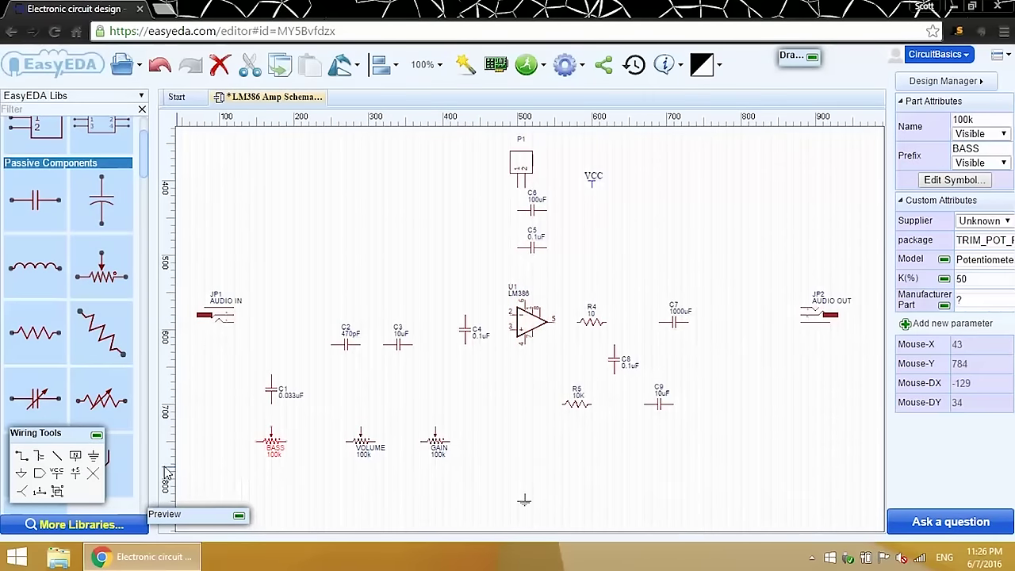
{"action": "left_click", "coordinate": [136, 527]}
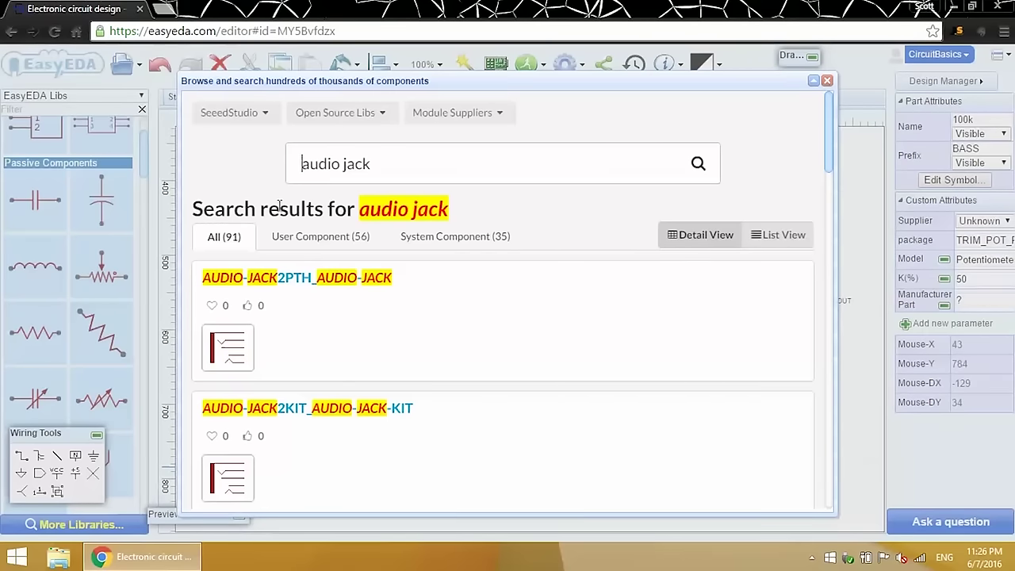
{"action": "left_click_drag", "start_coordinate": [385, 165], "coordinate": [275, 164]}
{"action": "type", "text": "po"}
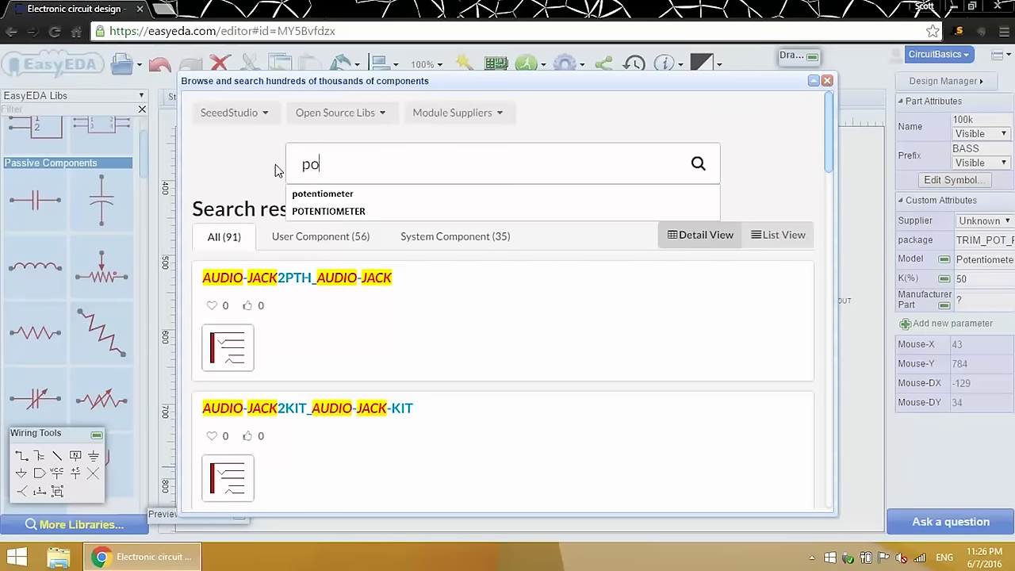
{"action": "type", "text": "tentiometer"}
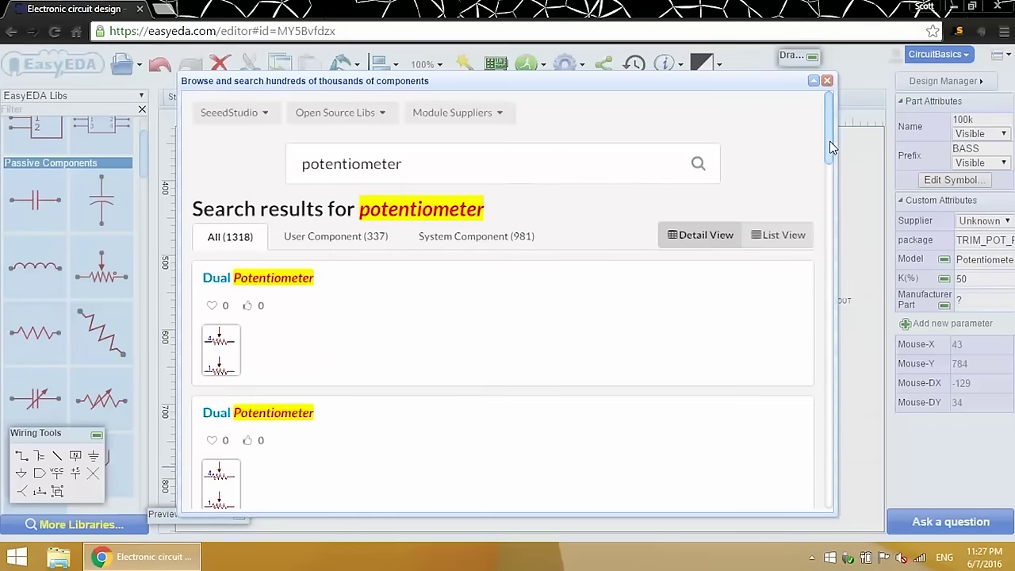
{"action": "scroll", "coordinate": [832, 154], "scroll_direction": "down", "scroll_amount": 2}
{"action": "left_click_drag", "start_coordinate": [832, 167], "coordinate": [849, 381]}
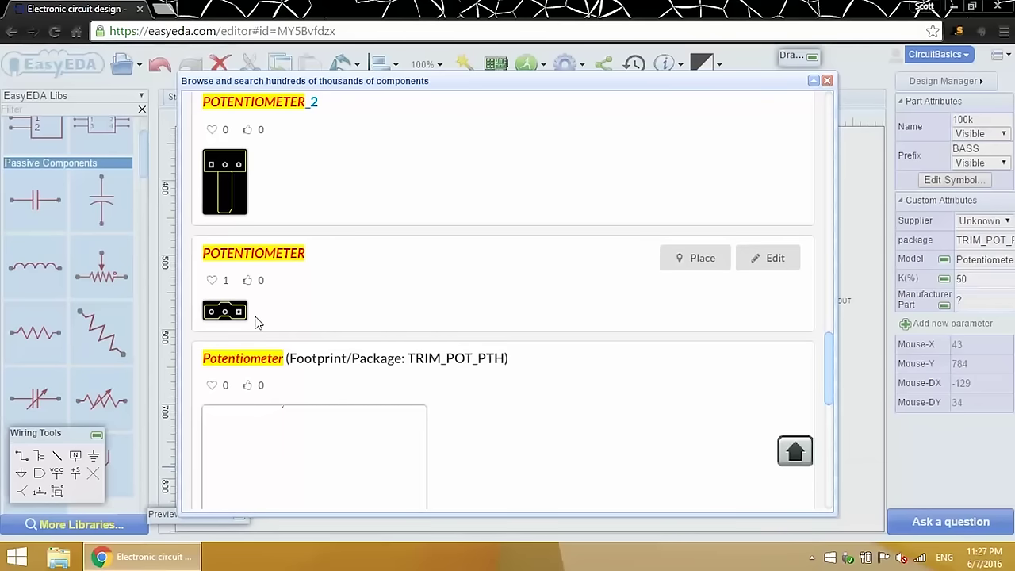
- Mark the three-pin POTENTIOMETER footprint as a favorite, copy its name and close the library browser
{"action": "left_click", "coordinate": [221, 283]}
{"action": "left_click_drag", "start_coordinate": [309, 254], "coordinate": [202, 263]}
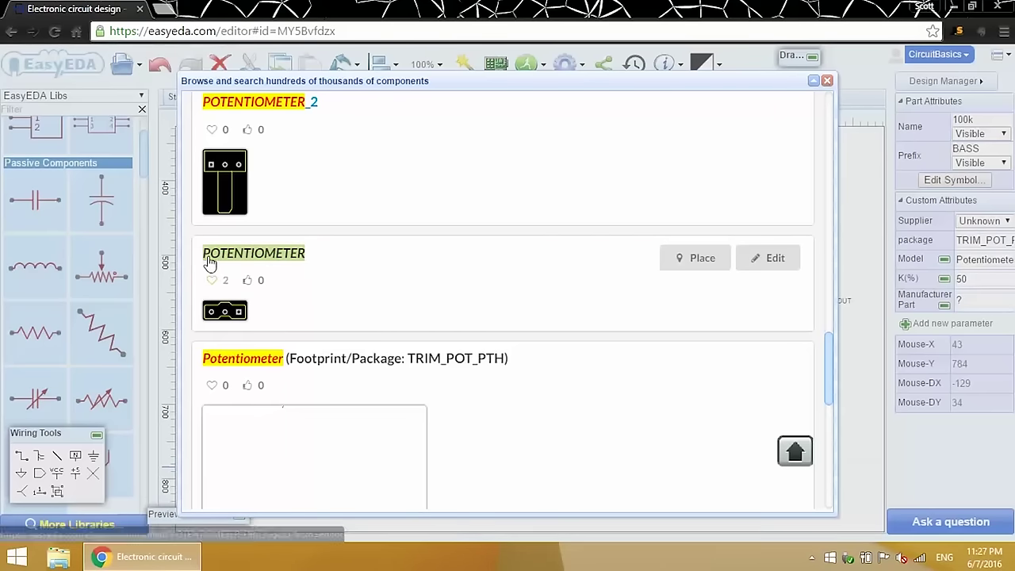
{"action": "right_click", "coordinate": [266, 257]}
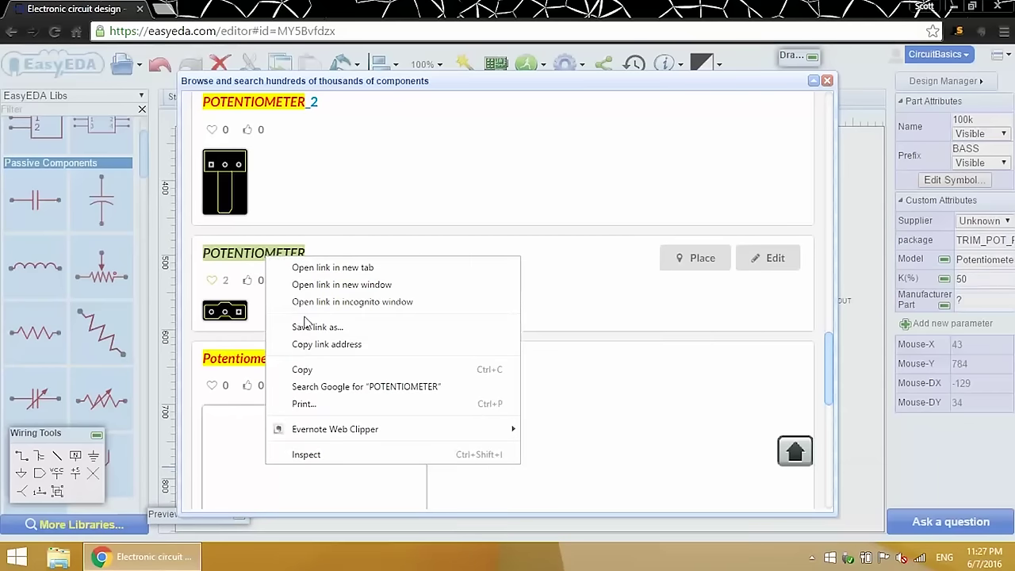
{"action": "left_click", "coordinate": [321, 369]}
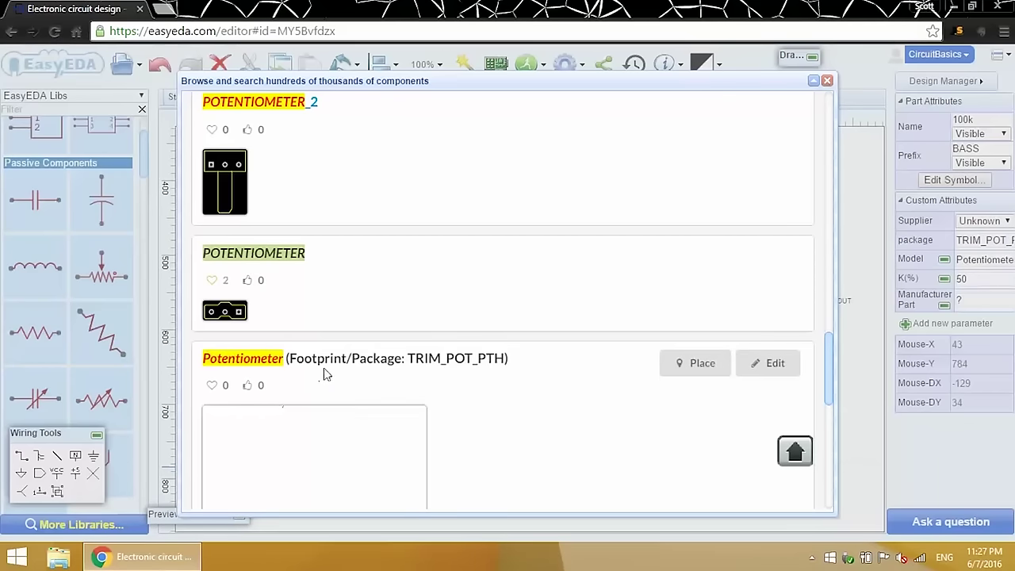
{"action": "left_click", "coordinate": [826, 81]}
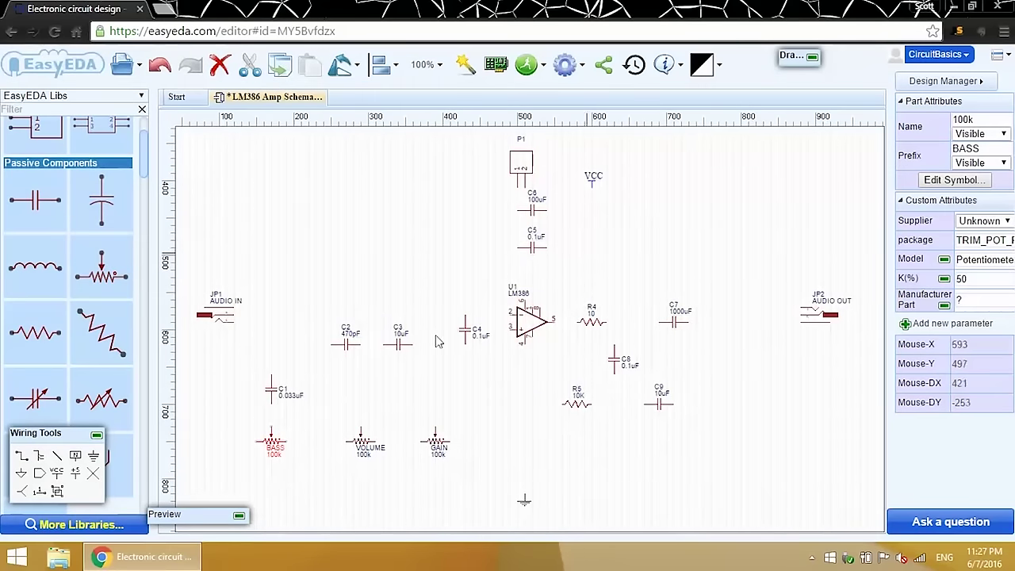
- Replace the package of the BASS potentiometer with the copied name POTENTIOMETER
{"action": "left_click", "coordinate": [277, 448]}
{"action": "left_click_drag", "start_coordinate": [957, 239], "coordinate": [1014, 241]}
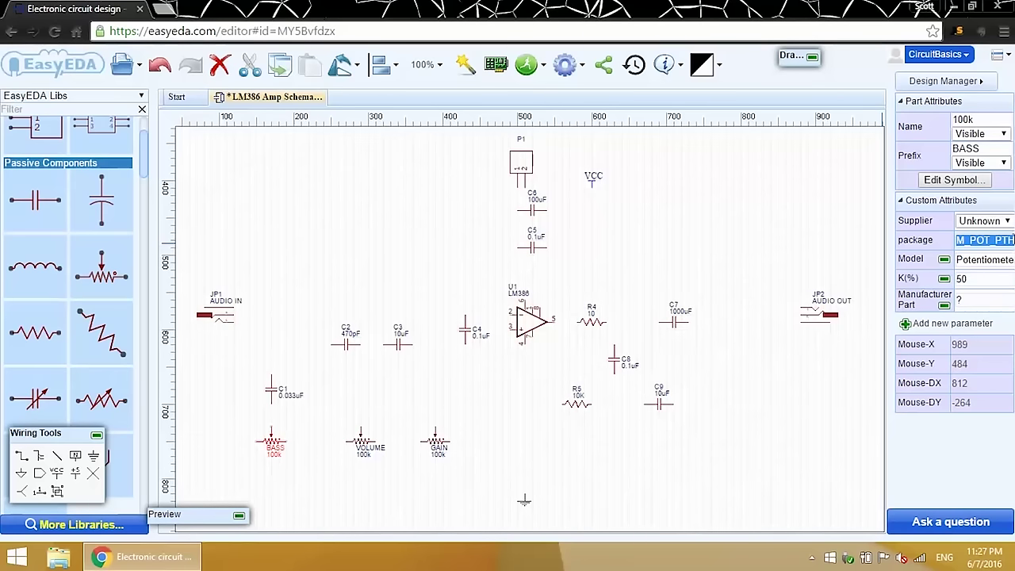
{"action": "right_click", "coordinate": [1003, 242]}
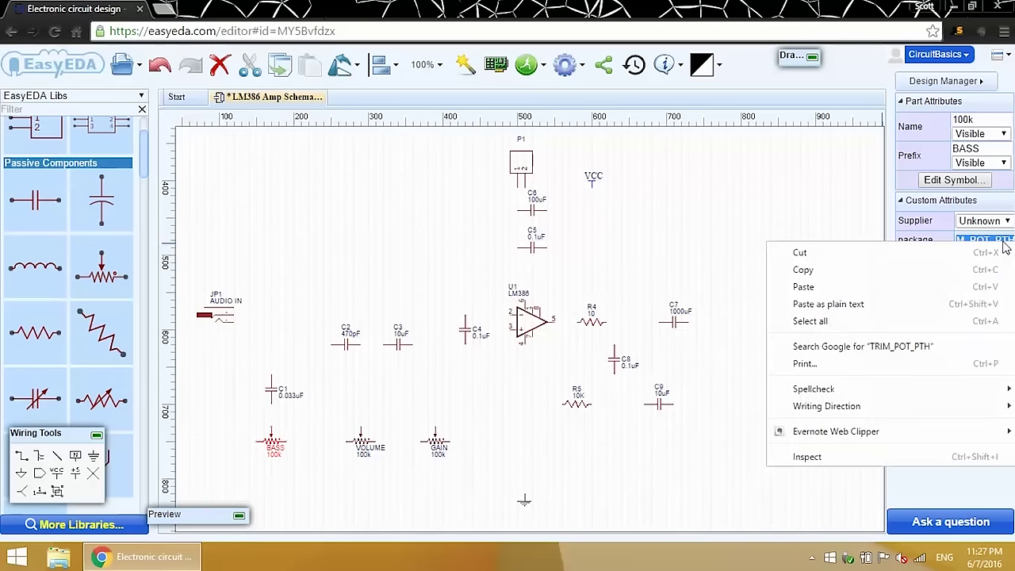
{"action": "left_click", "coordinate": [886, 288]}
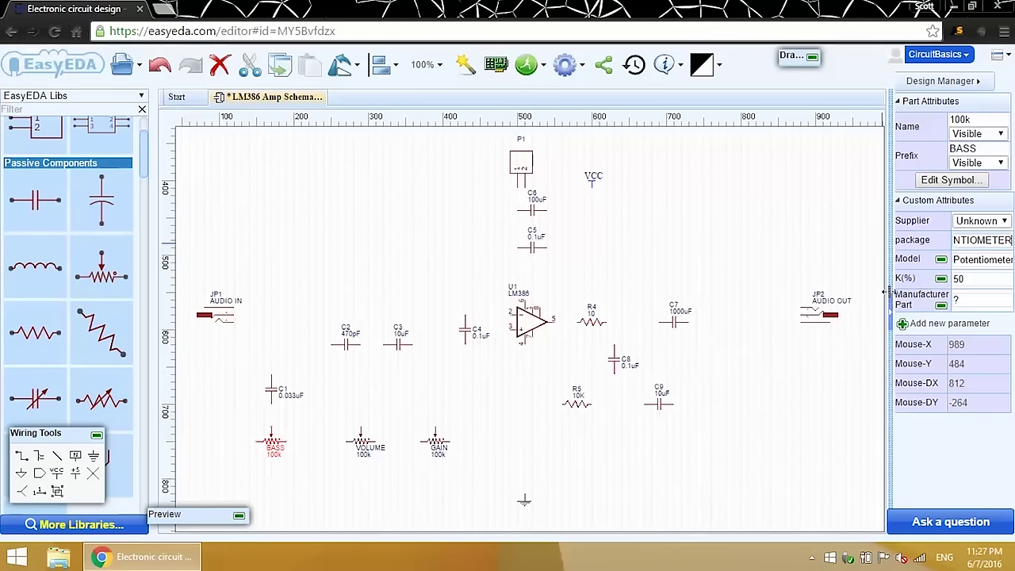
{"action": "key", "text": "Return"}
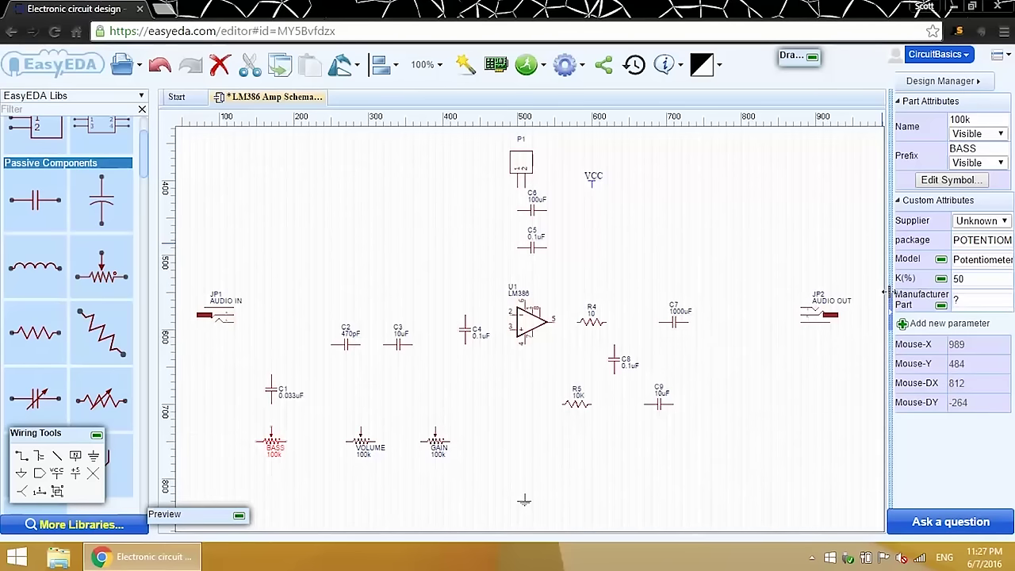
- Change the VOLUME potentiometer's package to POTENTIOMETER
{"action": "left_click", "coordinate": [362, 445]}
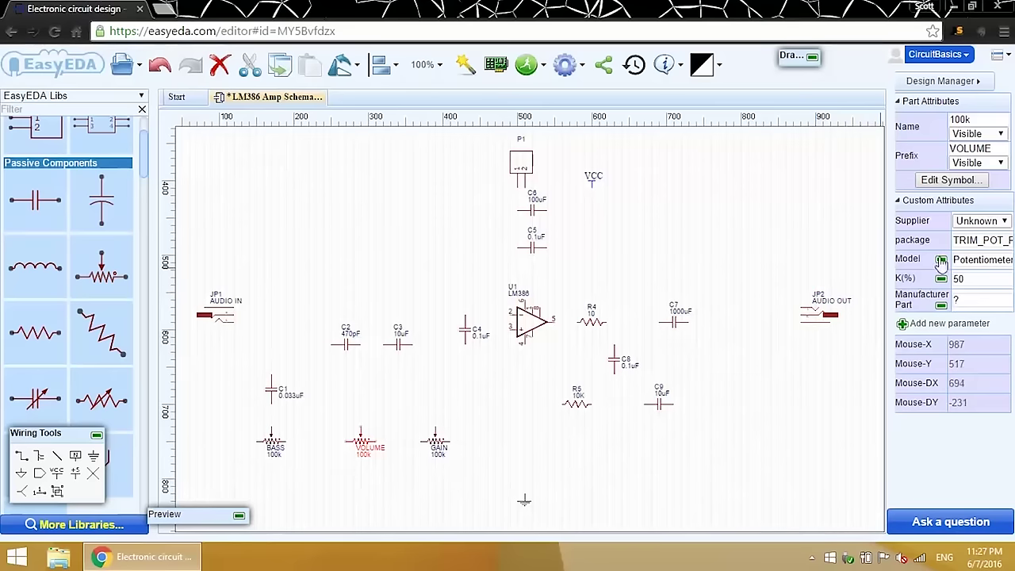
{"action": "left_click_drag", "start_coordinate": [953, 240], "coordinate": [1014, 240]}
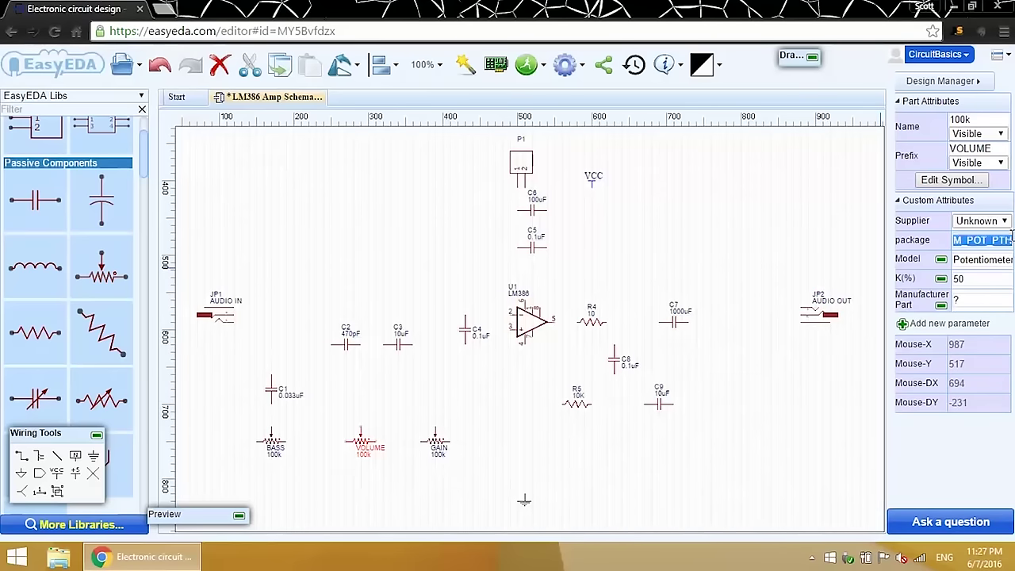
{"action": "type", "text": "POTENTIOMETER"}
{"action": "key", "text": "Return"}
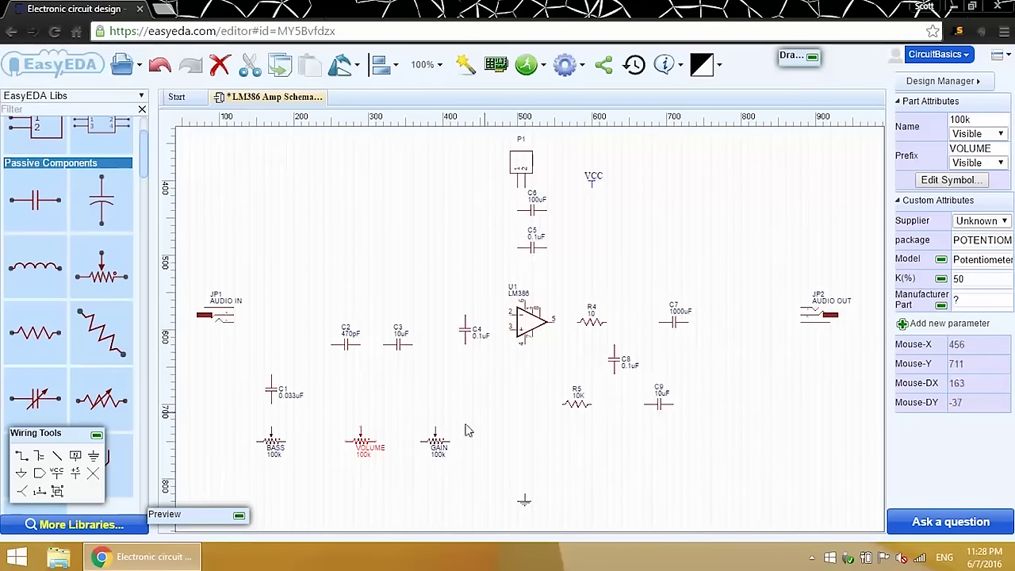
- Assign the POTENTIOMETER package to the GAIN potentiometer and deselect it
{"action": "left_click", "coordinate": [437, 442]}
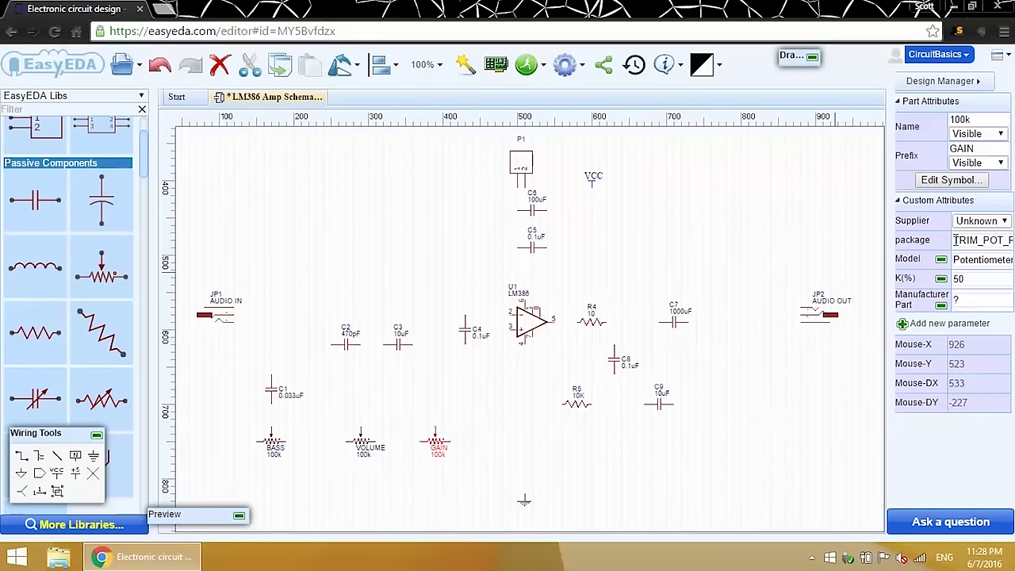
{"action": "left_click_drag", "start_coordinate": [956, 239], "coordinate": [1013, 241]}
{"action": "key", "text": "ctrl+v"}
{"action": "key", "text": "Return"}
{"action": "left_click", "coordinate": [747, 298]}
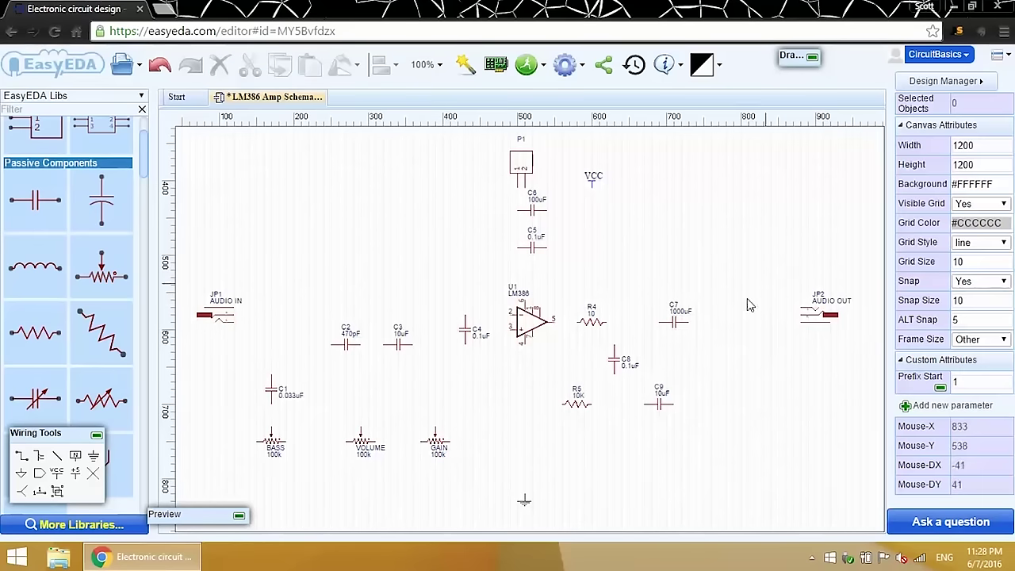
- Select the 1000uF capacitor C7 and search the component library for "electrolytic capacitor"
{"action": "left_click", "coordinate": [677, 329]}
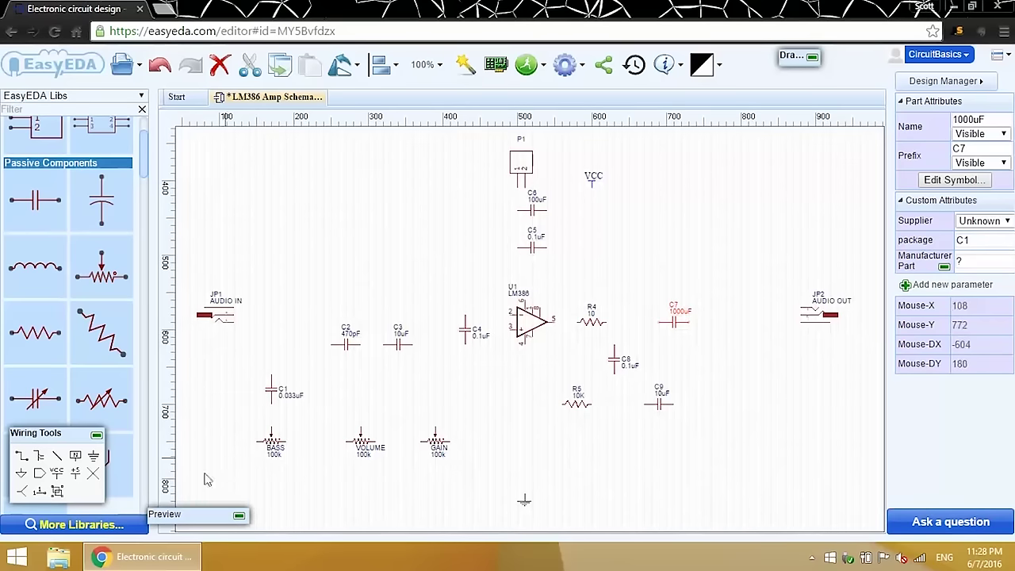
{"action": "left_click", "coordinate": [79, 524]}
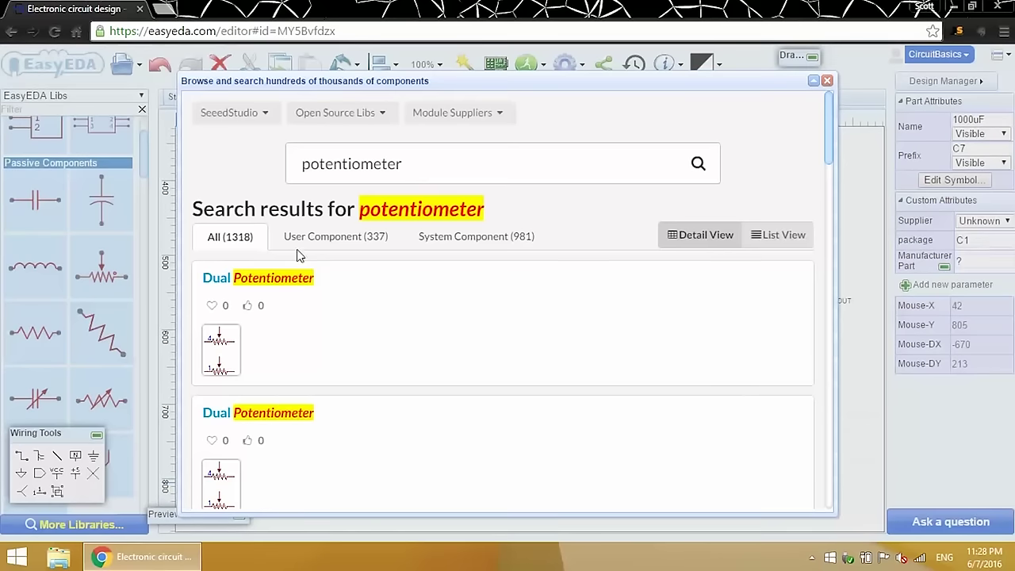
{"action": "double_click", "coordinate": [420, 164]}
{"action": "type", "text": "electroly"}
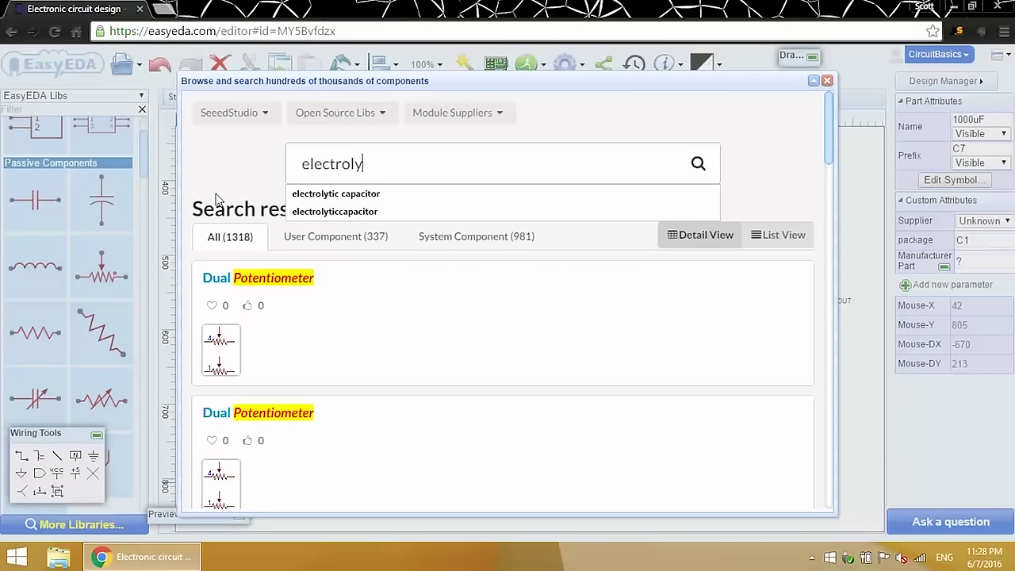
{"action": "left_click", "coordinate": [299, 195]}
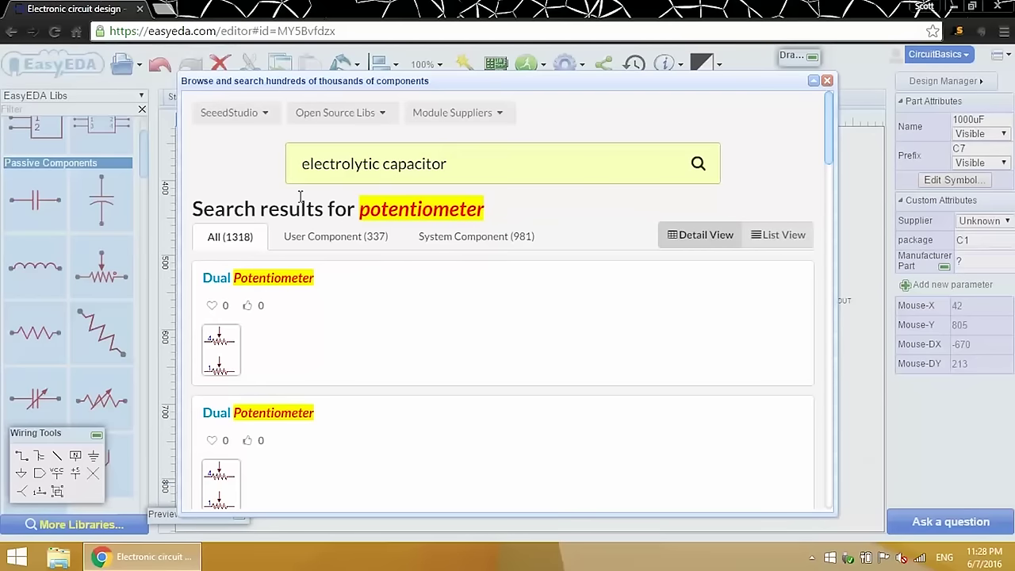
{"action": "key", "text": "Return"}
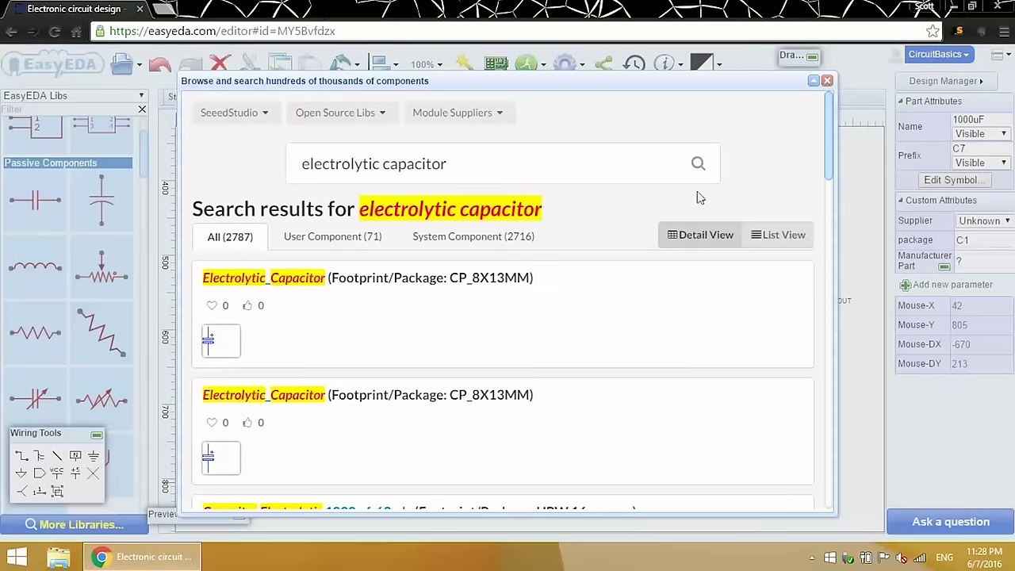
- Mark the "capacitor 1000uF/35V" footprint as a favorite, copy its name and close the library browser
{"action": "left_click_drag", "start_coordinate": [828, 134], "coordinate": [851, 267]}
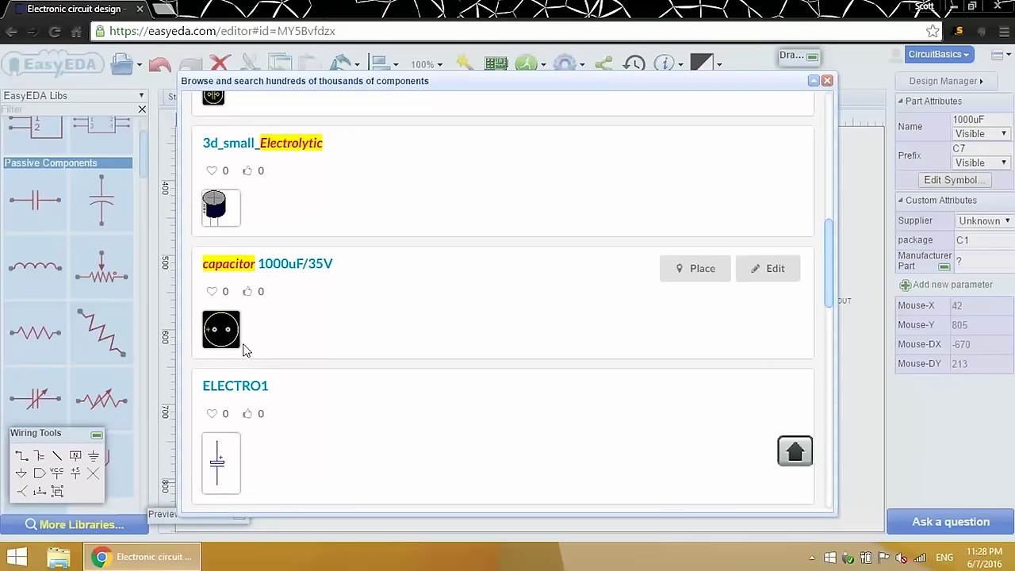
{"action": "left_click", "coordinate": [225, 294]}
{"action": "left_click_drag", "start_coordinate": [334, 263], "coordinate": [204, 270]}
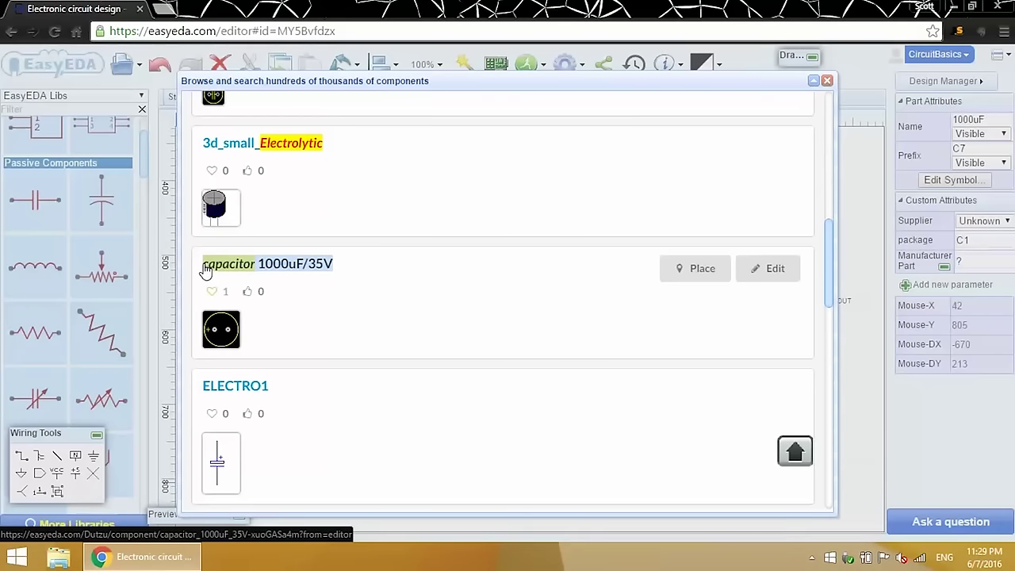
{"action": "right_click", "coordinate": [222, 270]}
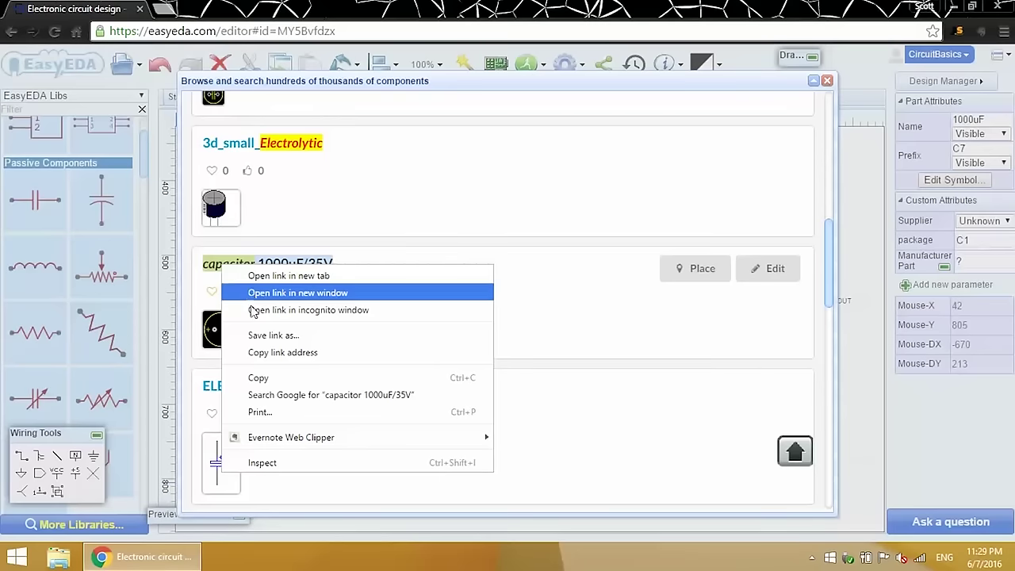
{"action": "left_click", "coordinate": [267, 377]}
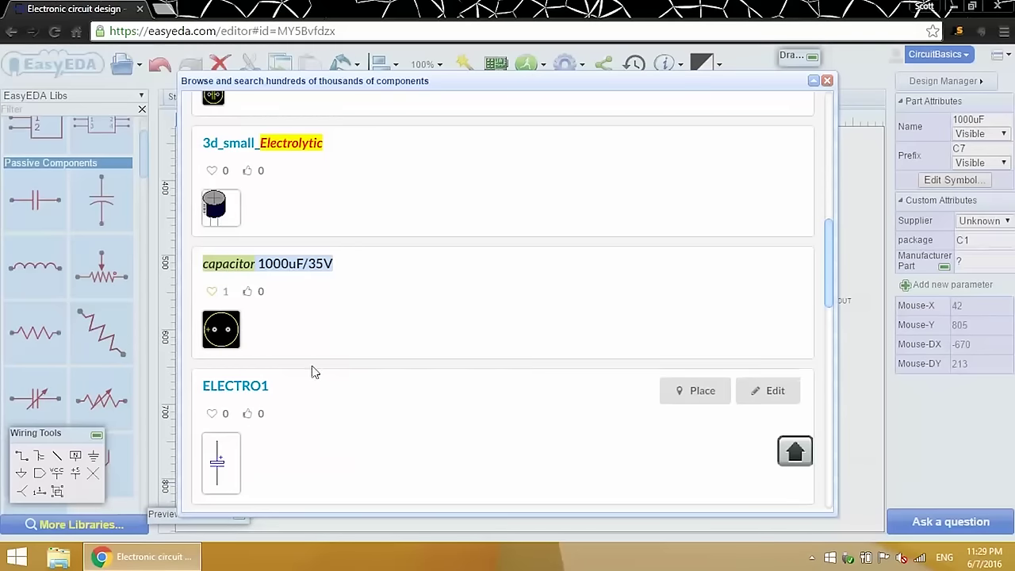
{"action": "left_click", "coordinate": [827, 82]}
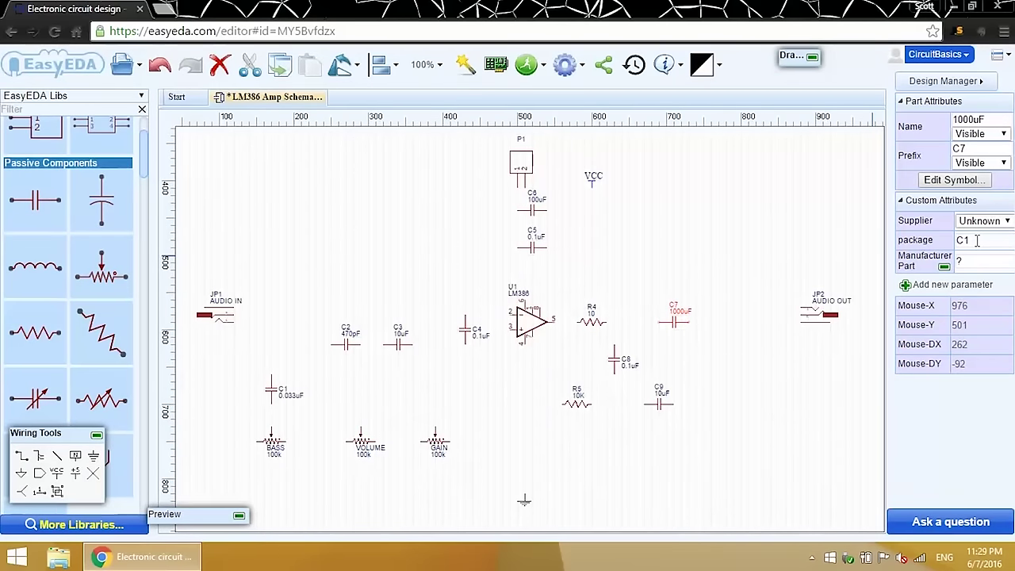
- Replace the package of capacitor C7 with the copied name "capacitor 1000uF/35V"
{"action": "left_click_drag", "start_coordinate": [977, 241], "coordinate": [946, 242]}
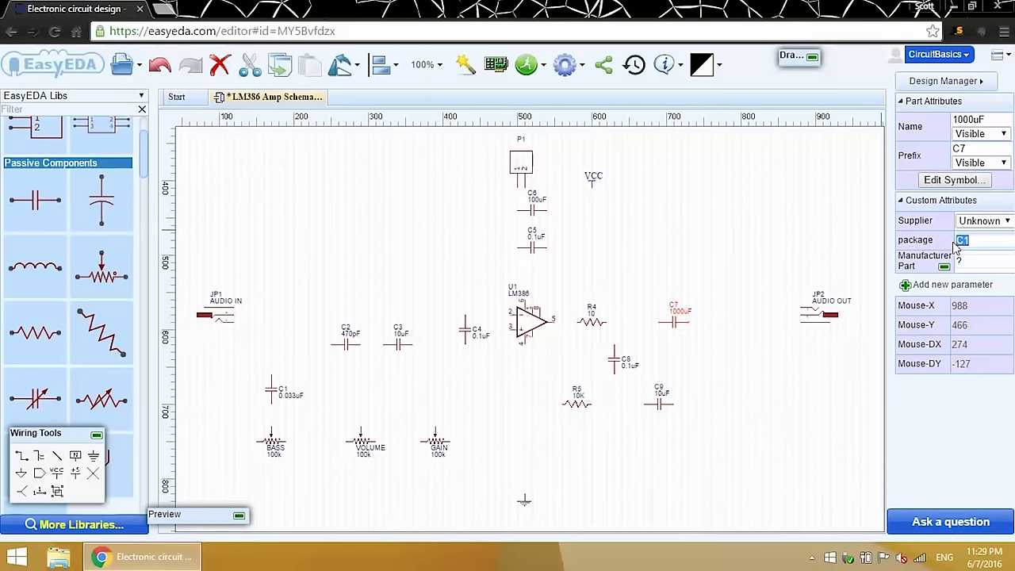
{"action": "right_click", "coordinate": [963, 245]}
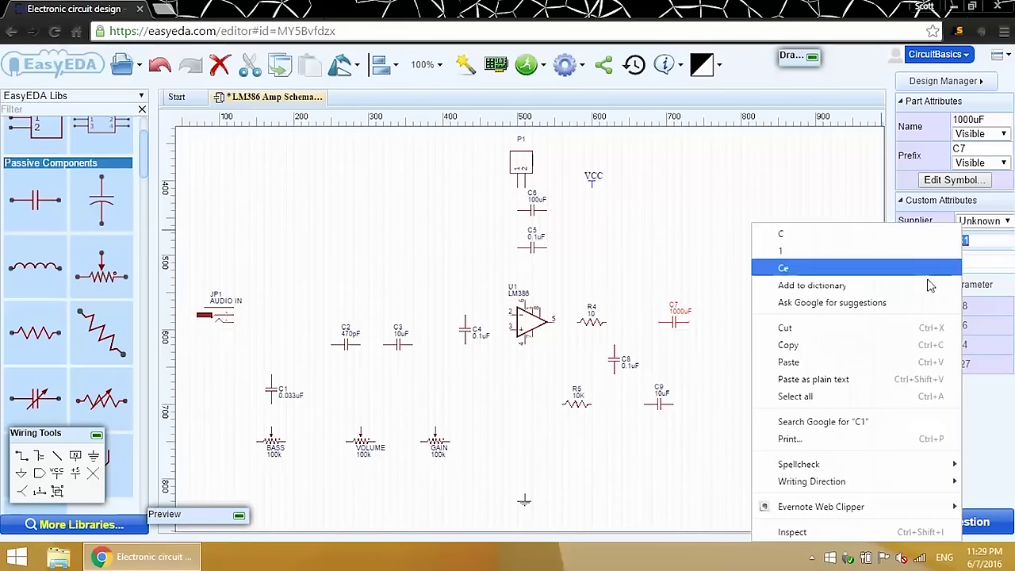
{"action": "left_click", "coordinate": [890, 367]}
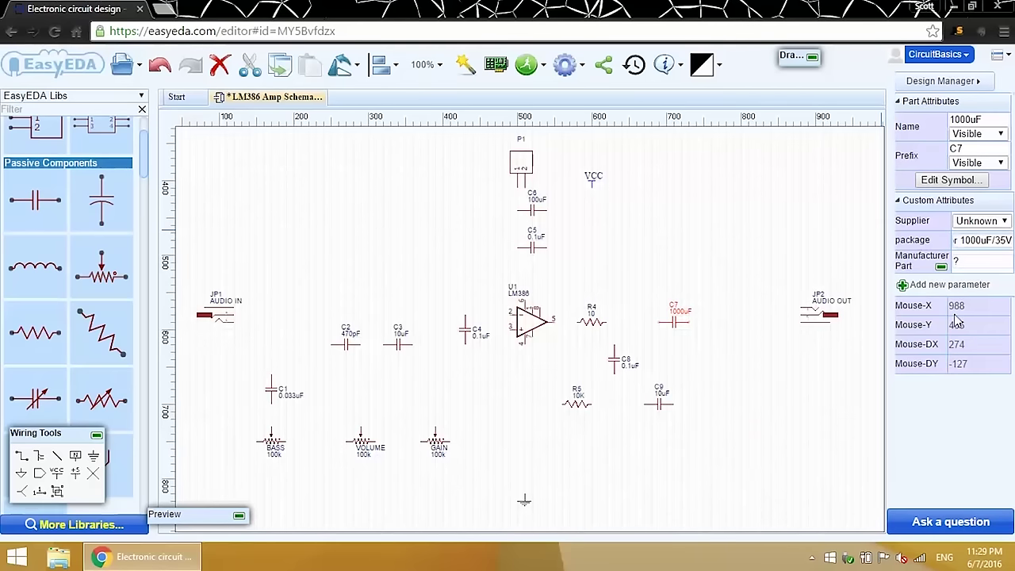
{"action": "key", "text": "Return"}
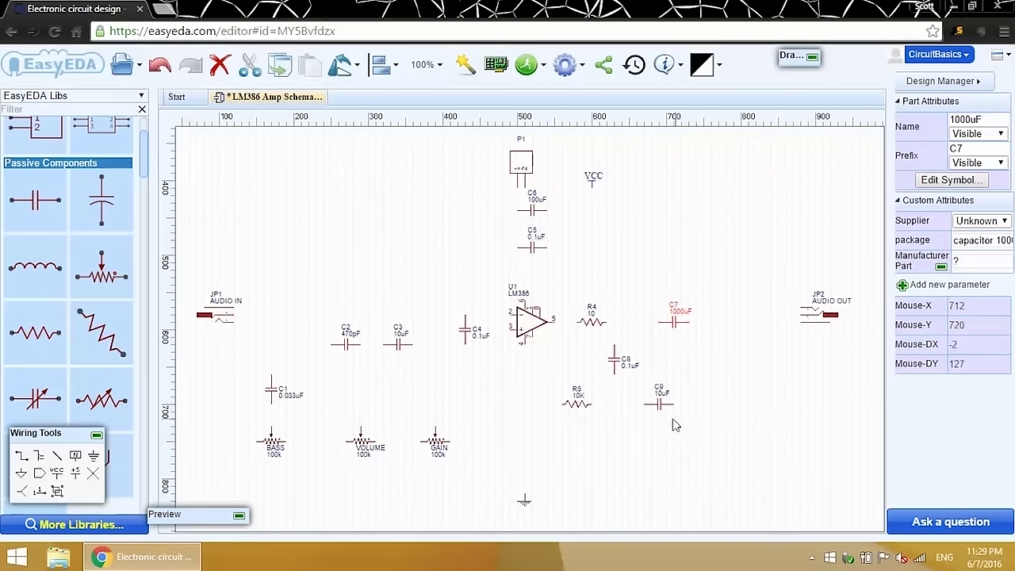
- With C9 selected, favorite the library footprint "Electrolytic Capacitor/8mmDia./Radial leaded/470uF", copy its name and close the browser
{"action": "left_click", "coordinate": [662, 409]}
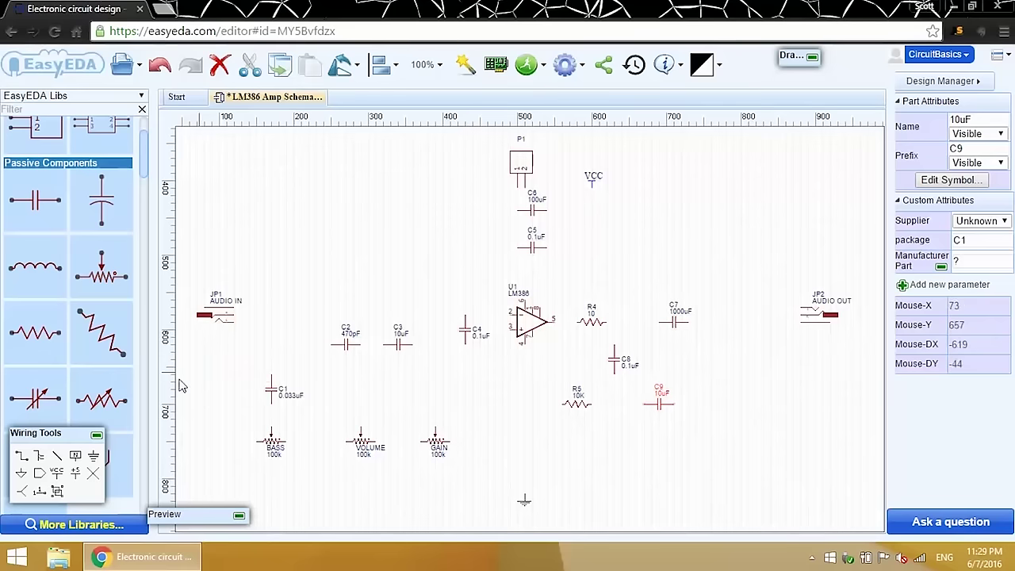
{"action": "left_click", "coordinate": [134, 524]}
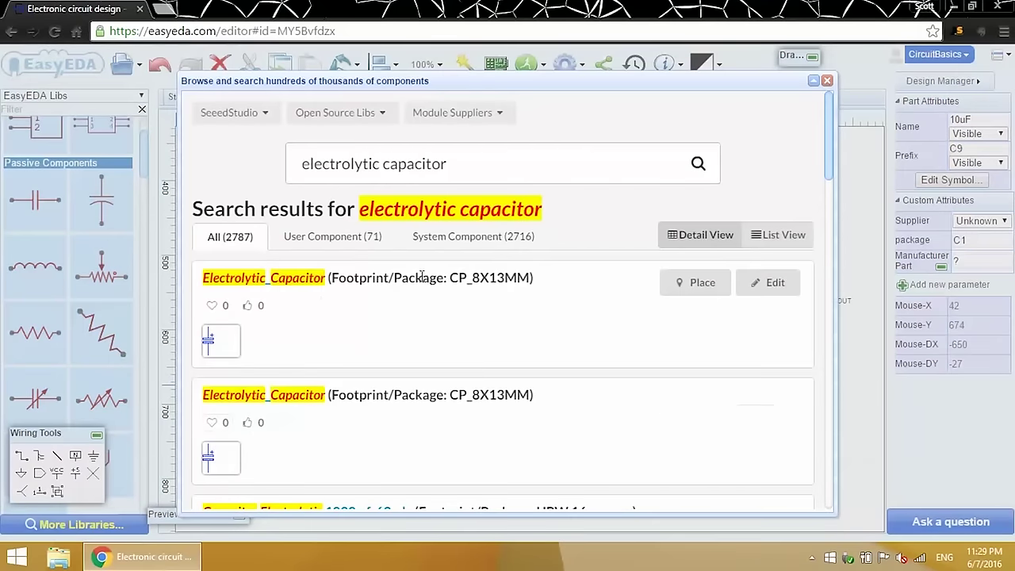
{"action": "left_click_drag", "start_coordinate": [830, 126], "coordinate": [839, 208]}
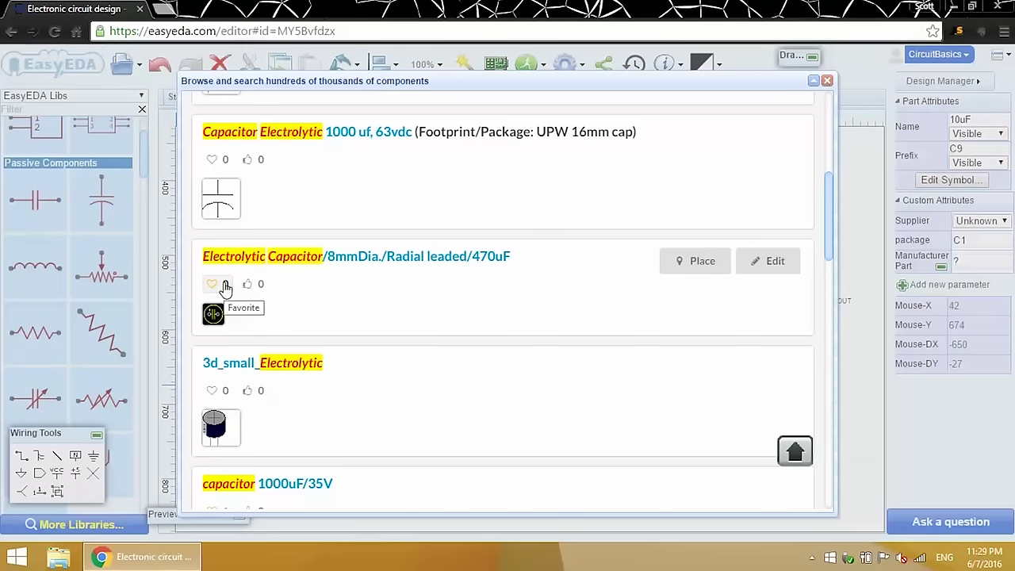
{"action": "left_click", "coordinate": [224, 286]}
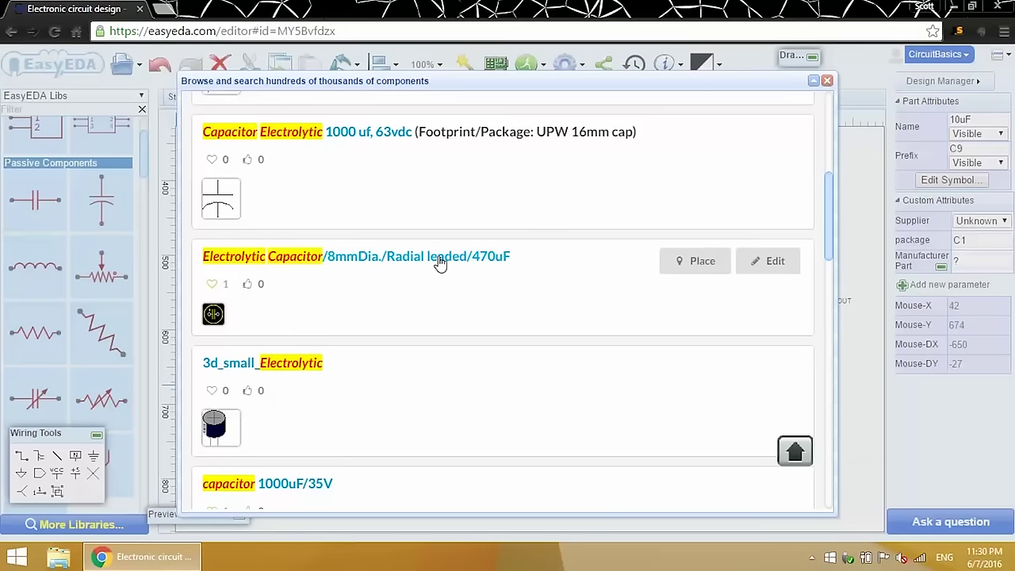
{"action": "left_click_drag", "start_coordinate": [521, 266], "coordinate": [207, 262]}
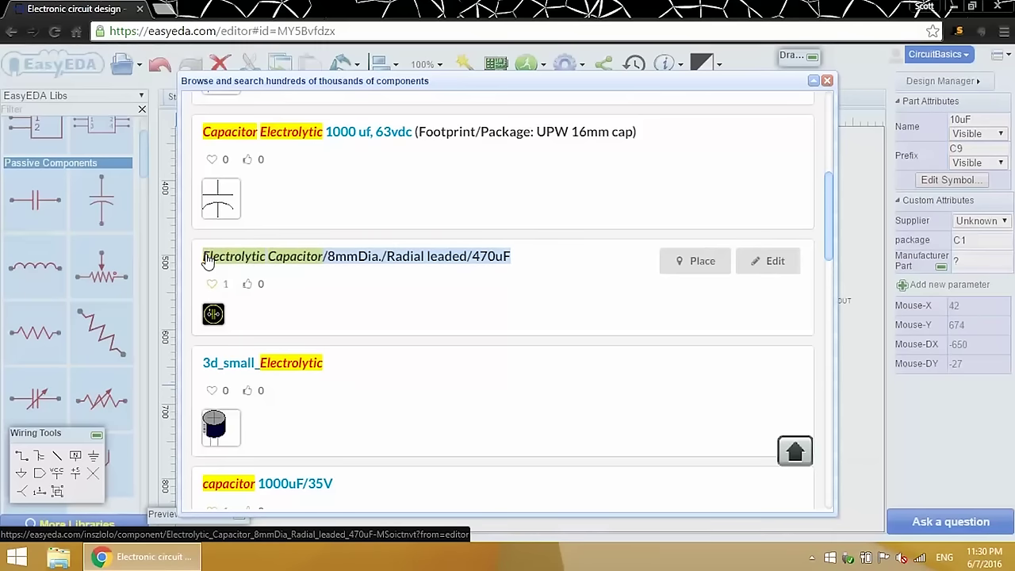
{"action": "right_click", "coordinate": [230, 260]}
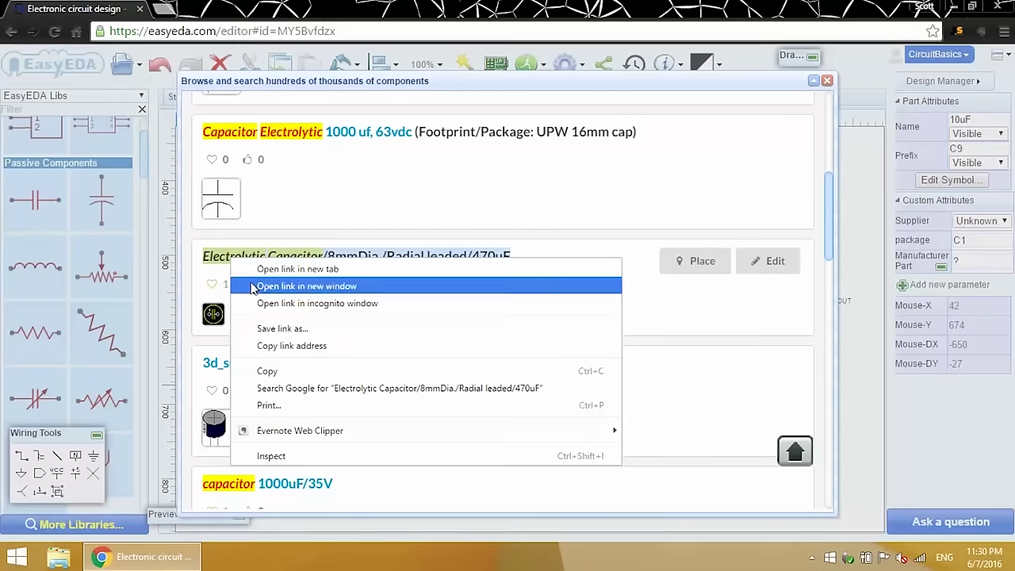
{"action": "left_click", "coordinate": [283, 372]}
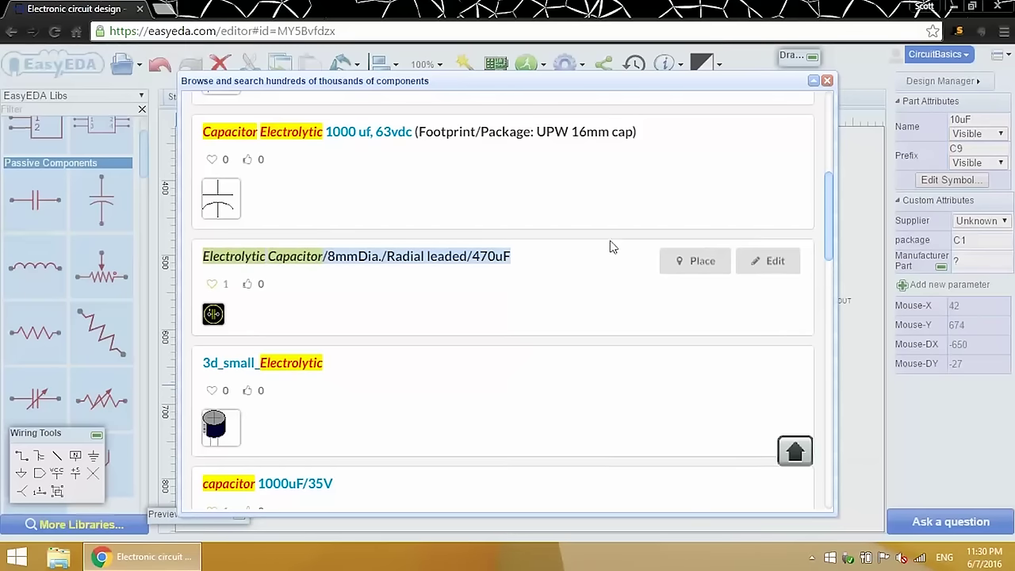
{"action": "left_click", "coordinate": [826, 81]}
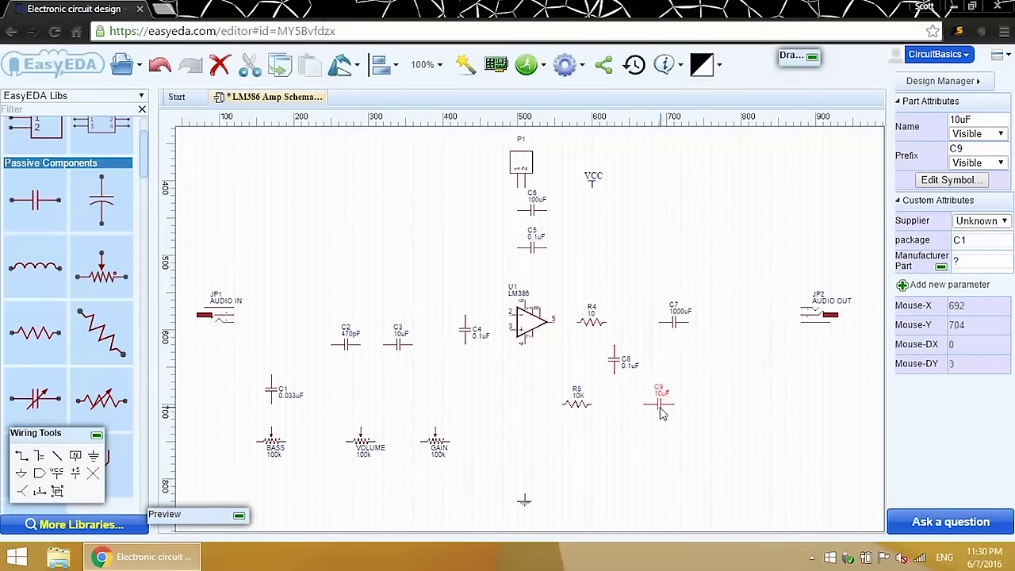
- Set C9's package to the copied "Electrolytic Capacitor/8mmDia./Radial leaded/470uF" name and dismiss the package chooser
{"action": "left_click", "coordinate": [959, 240]}
{"action": "right_click", "coordinate": [959, 240]}
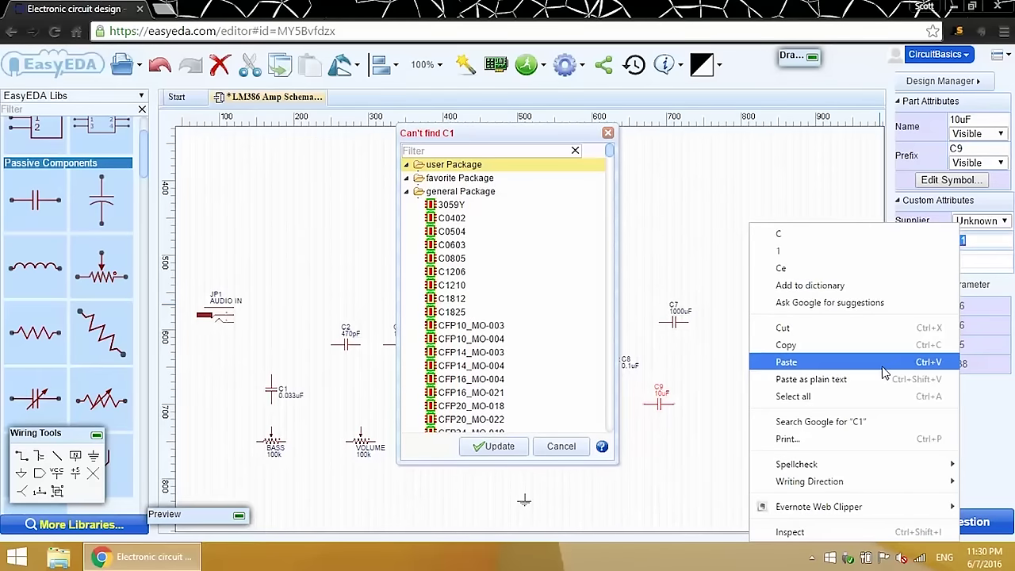
{"action": "left_click", "coordinate": [785, 362]}
{"action": "key", "text": "Return"}
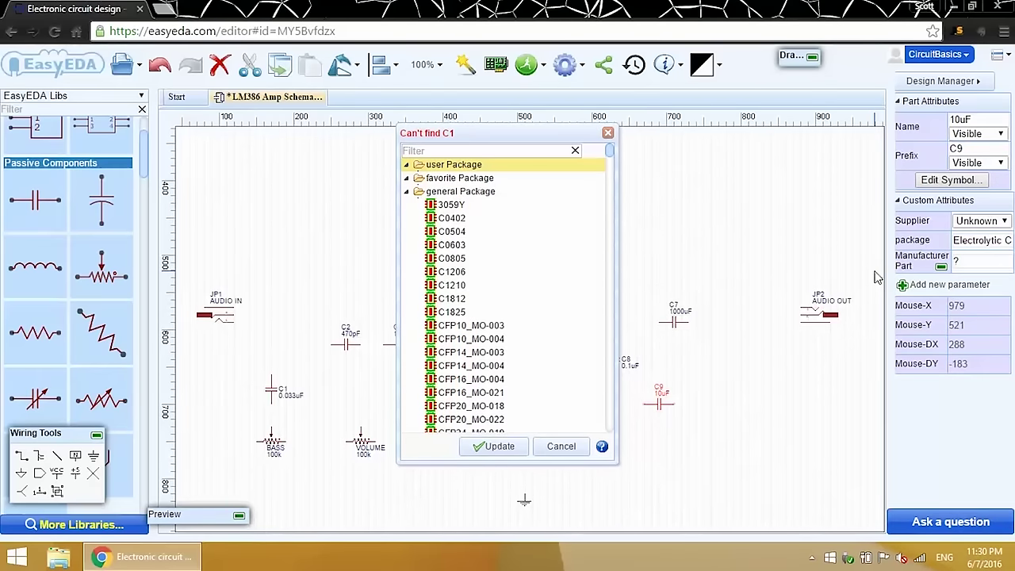
{"action": "left_click", "coordinate": [607, 134]}
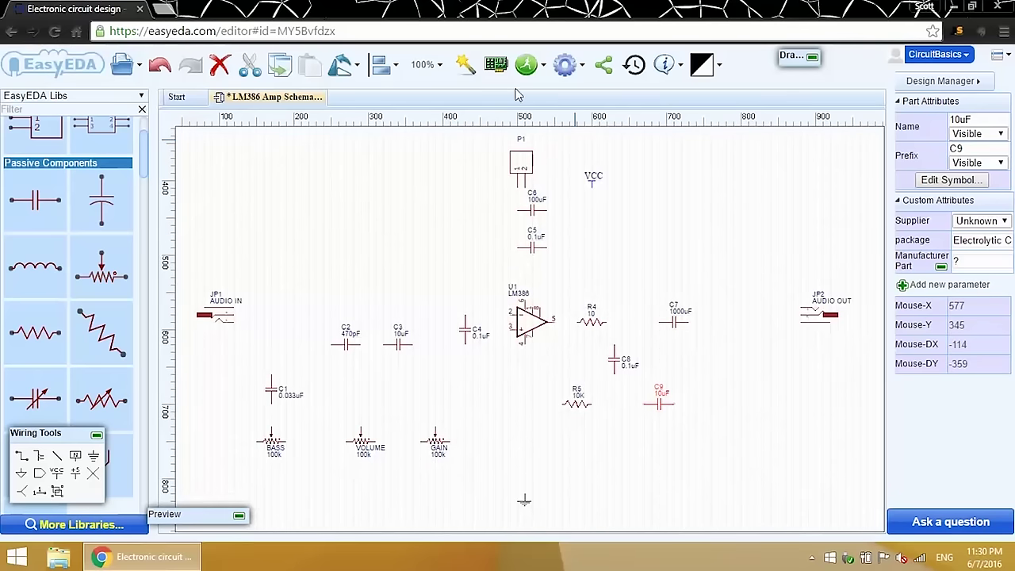
- Convert the schematic to a PCB, examine the footprints of all parts, and close the new PCB without saving
{"action": "left_click", "coordinate": [498, 69]}
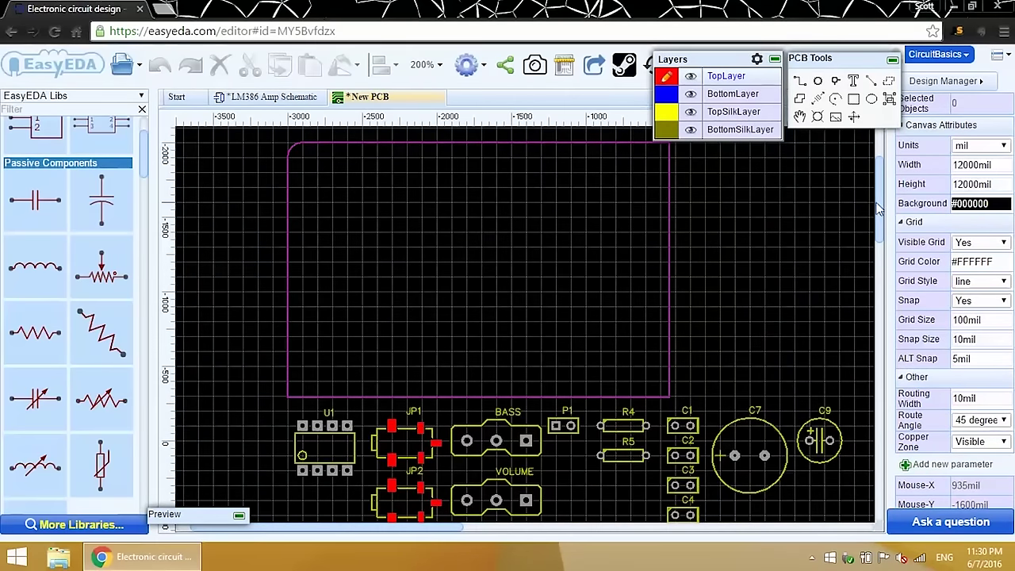
{"action": "left_click_drag", "start_coordinate": [878, 208], "coordinate": [881, 237]}
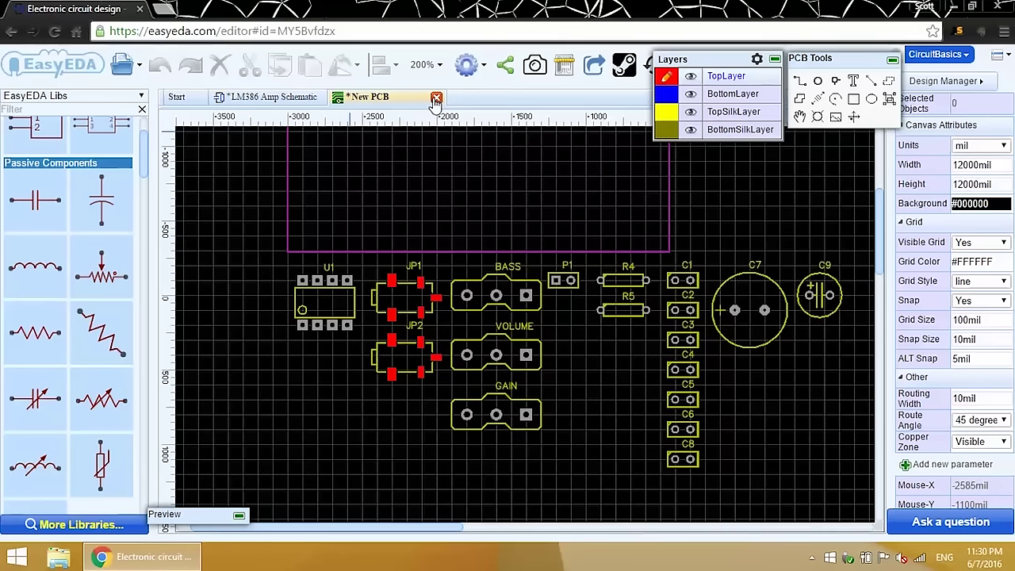
{"action": "left_click", "coordinate": [436, 98]}
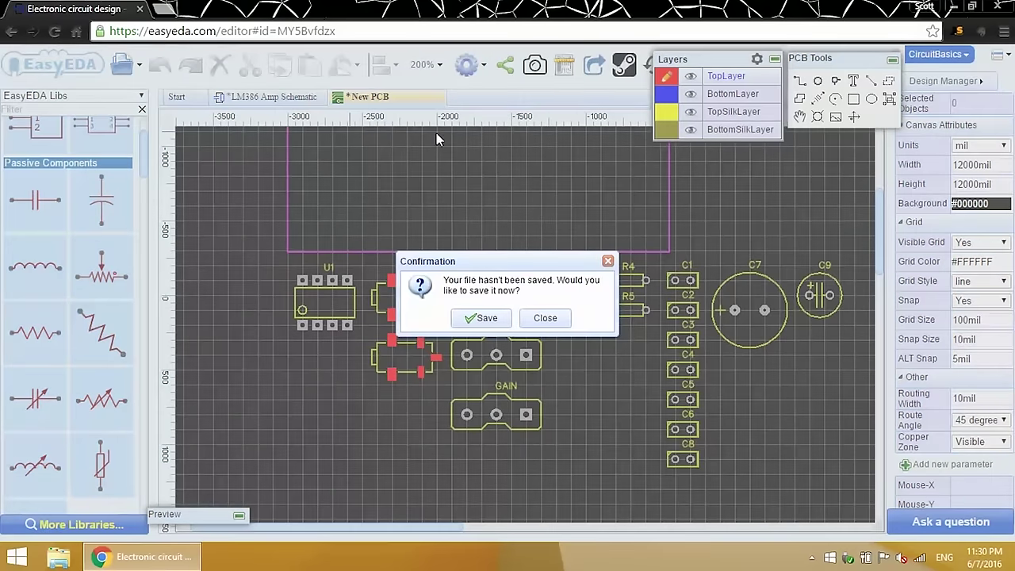
{"action": "left_click", "coordinate": [546, 319]}
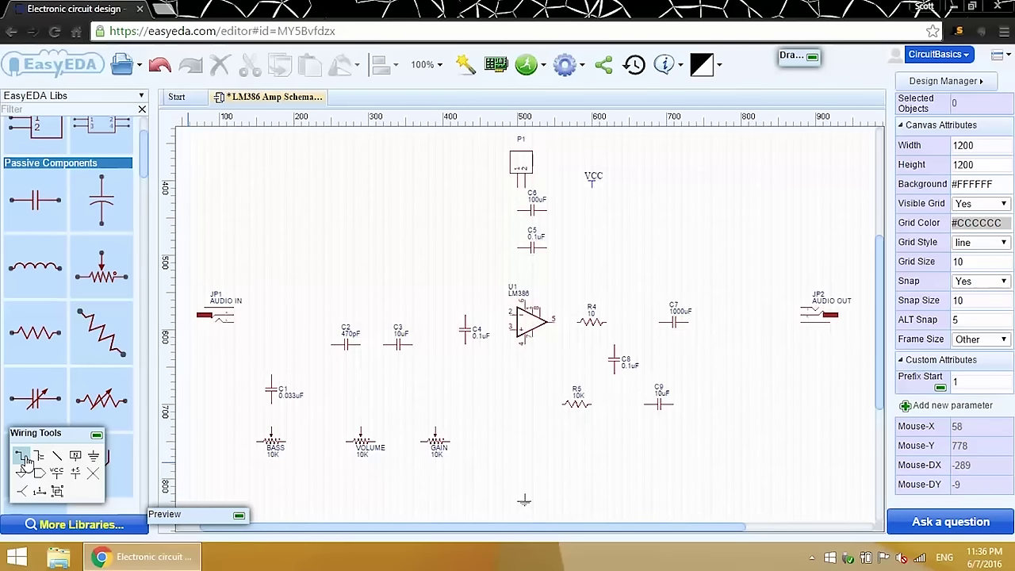
- Wire the LM386's upper pin beside pin 6 to the BASS potentiometer's left terminal and join the GAIN potentiometer's wiper to that wire
{"action": "left_click", "coordinate": [23, 458]}
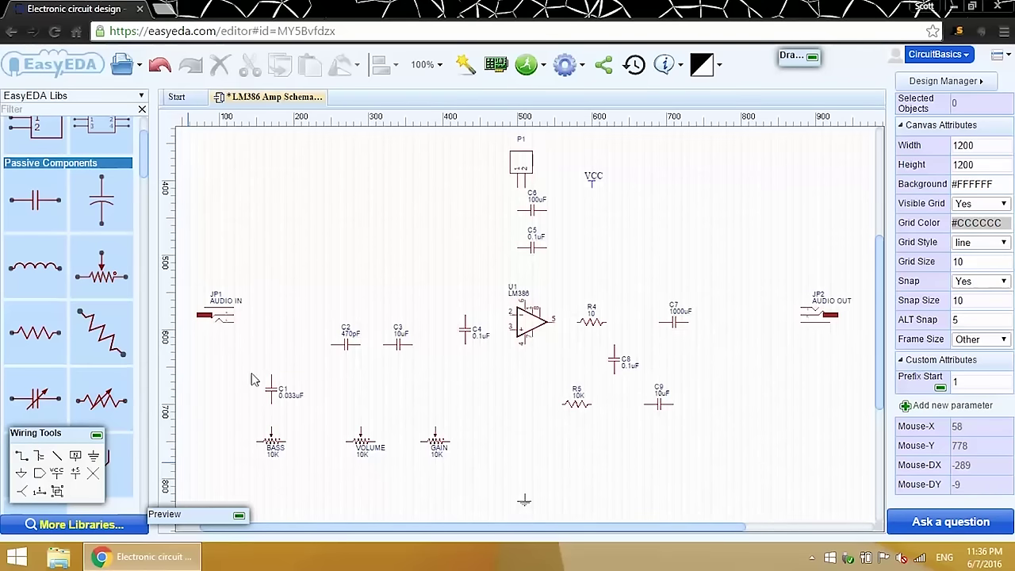
{"action": "left_click", "coordinate": [532, 307]}
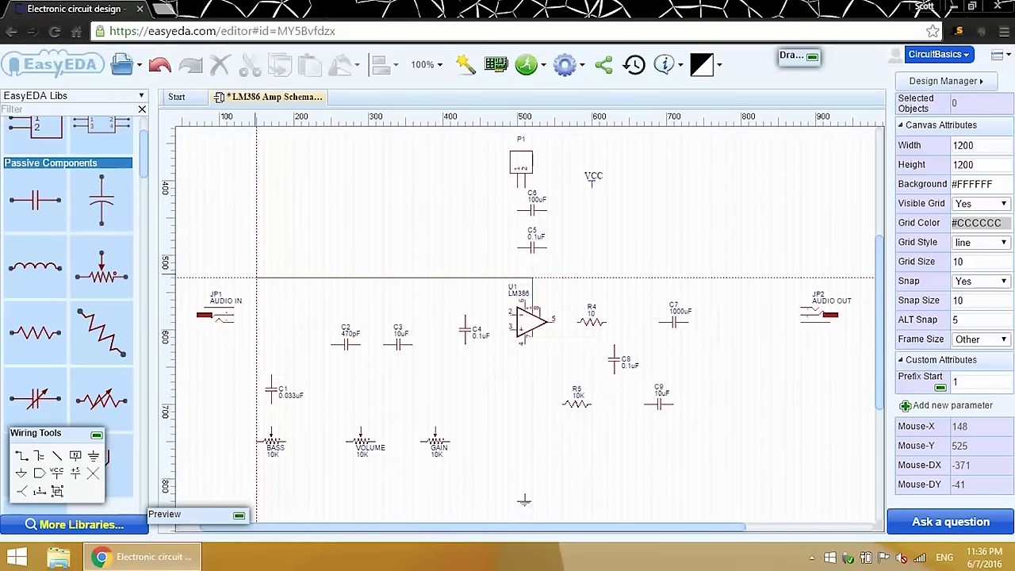
{"action": "left_click", "coordinate": [256, 278]}
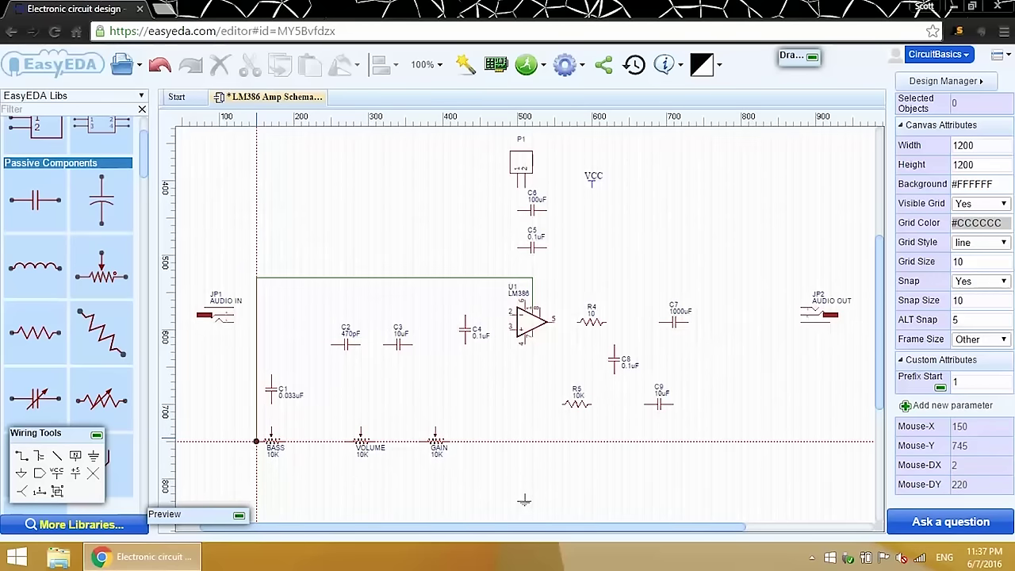
{"action": "left_click", "coordinate": [256, 441]}
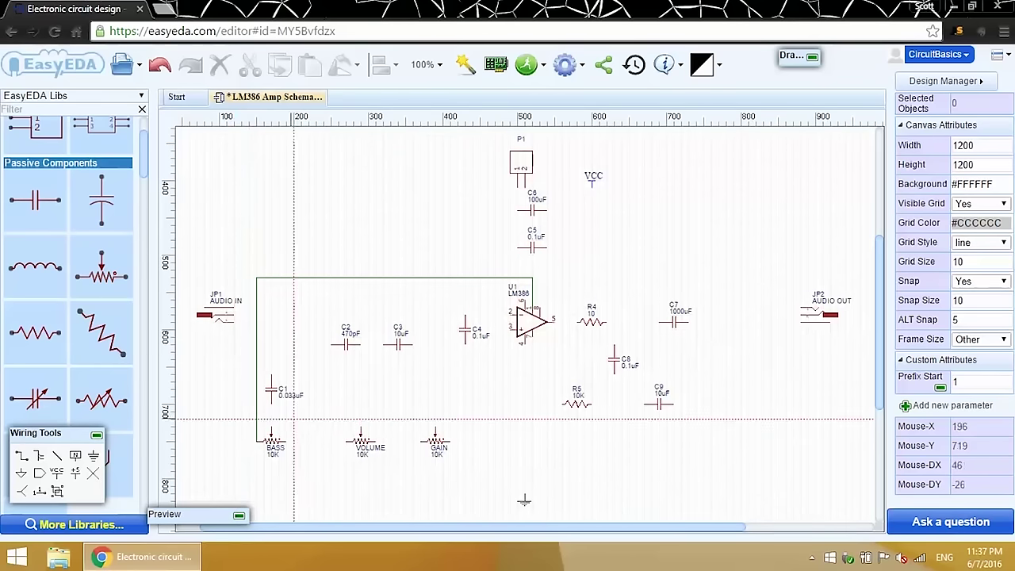
{"action": "left_click", "coordinate": [434, 427]}
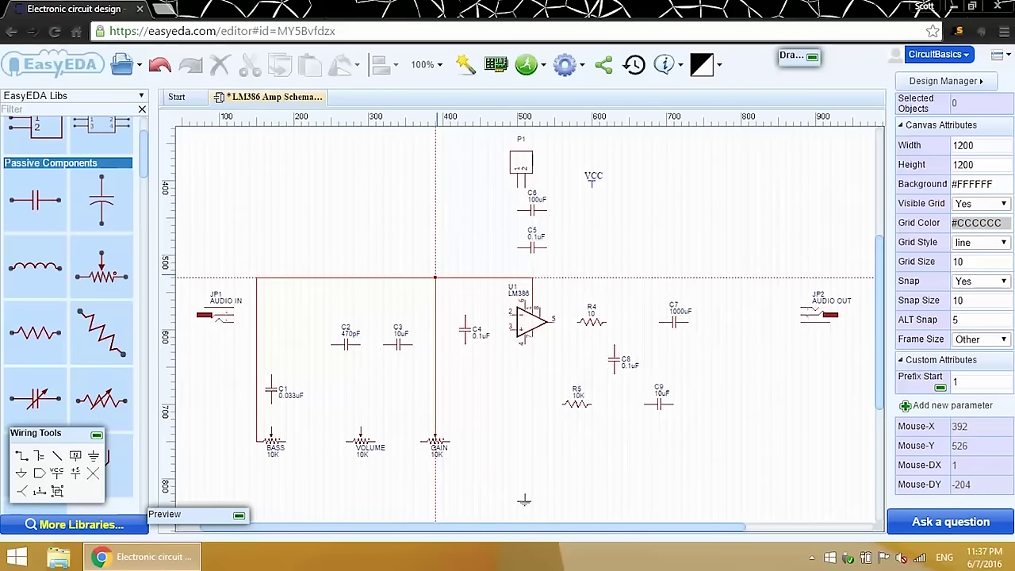
{"action": "left_click", "coordinate": [434, 277]}
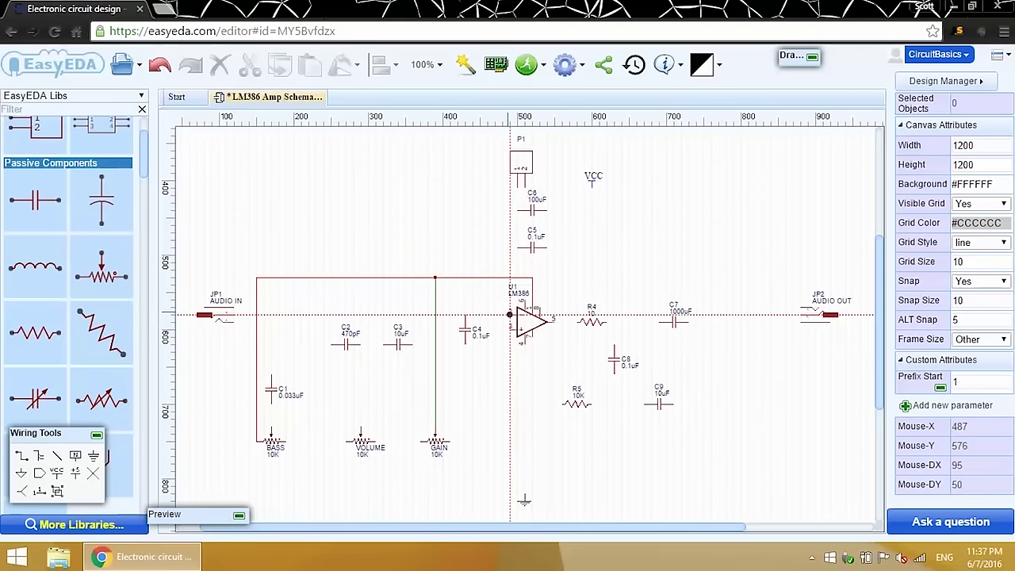
- Wire the LM386's pin 2 to the ground symbol and its pin 3 to the VOLUME potentiometer's wiper
{"action": "left_click", "coordinate": [510, 315]}
{"action": "left_click", "coordinate": [525, 497]}
{"action": "left_click", "coordinate": [509, 329]}
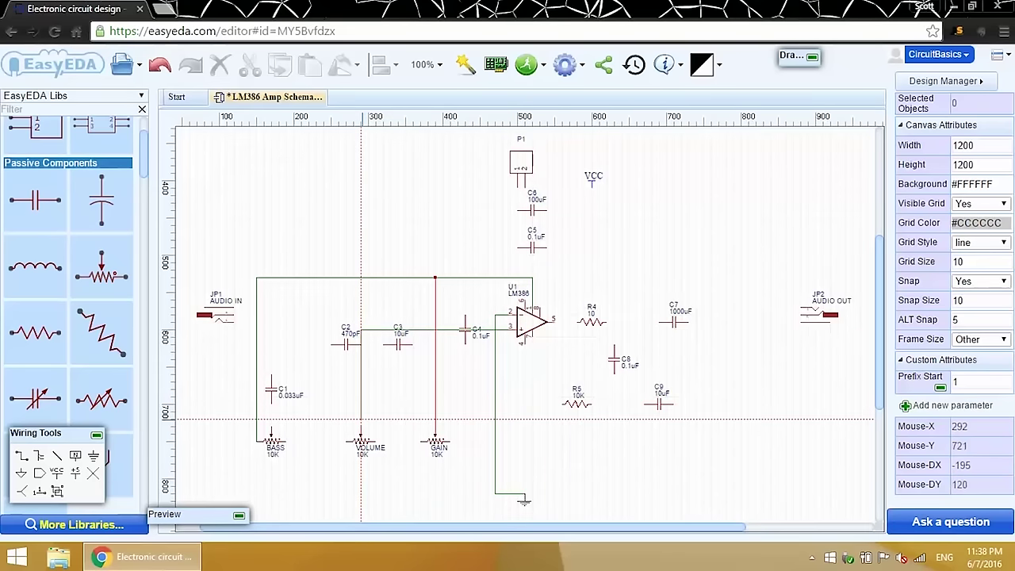
{"action": "left_click", "coordinate": [361, 438]}
- Move C2 down between C1 and the VOLUME wiper wire, and shift C4 up clear of the pin 3 wire
{"action": "left_click_drag", "start_coordinate": [346, 343], "coordinate": [325, 343]}
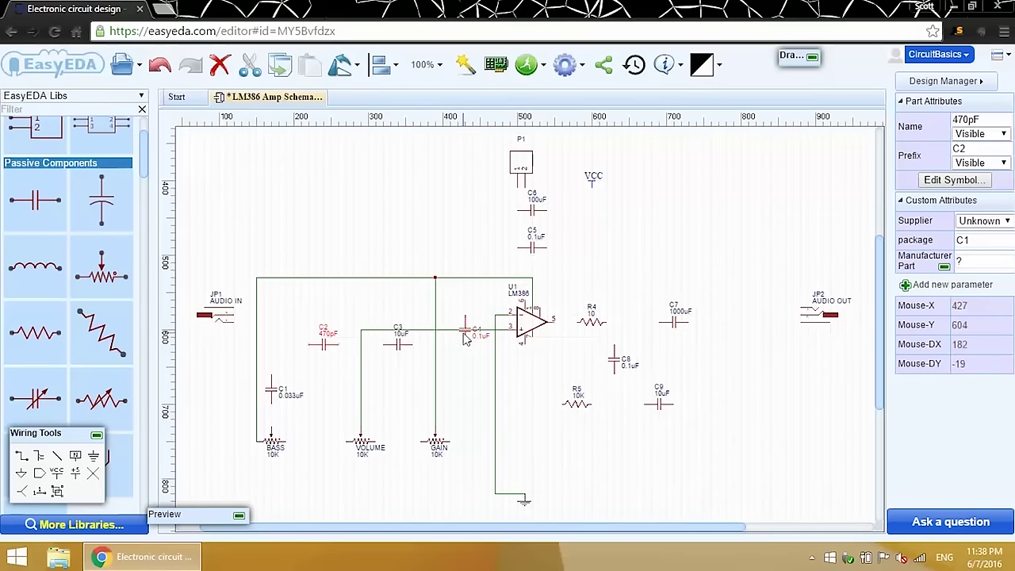
{"action": "left_click_drag", "start_coordinate": [466, 339], "coordinate": [459, 318]}
{"action": "left_click", "coordinate": [389, 365]}
{"action": "left_click_drag", "start_coordinate": [325, 342], "coordinate": [330, 393]}
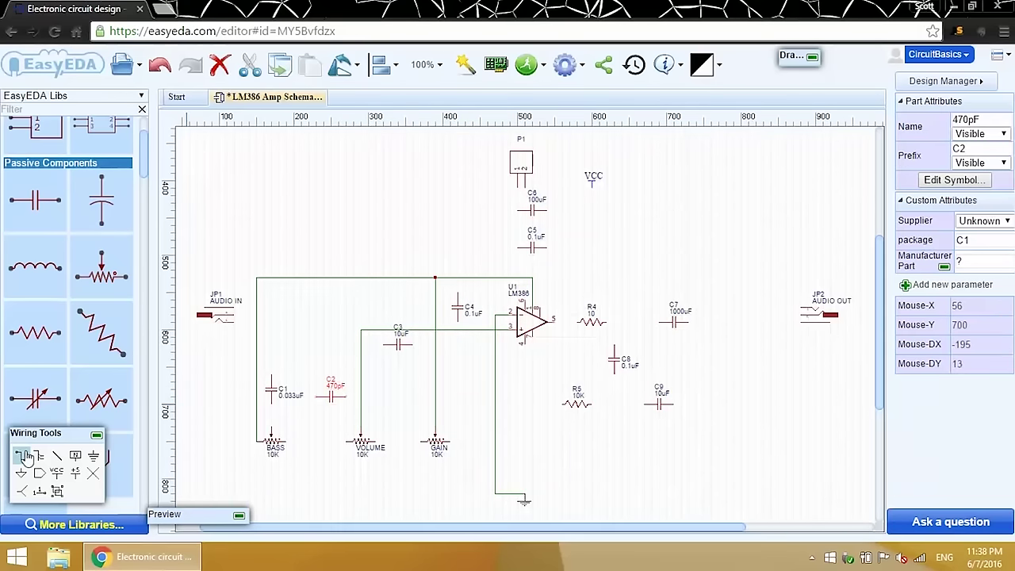
- Wire C2's right end to the VOLUME wiper wire and its left end to the ground line
{"action": "left_click", "coordinate": [21, 455]}
{"action": "left_click", "coordinate": [342, 395]}
{"action": "left_click", "coordinate": [361, 394]}
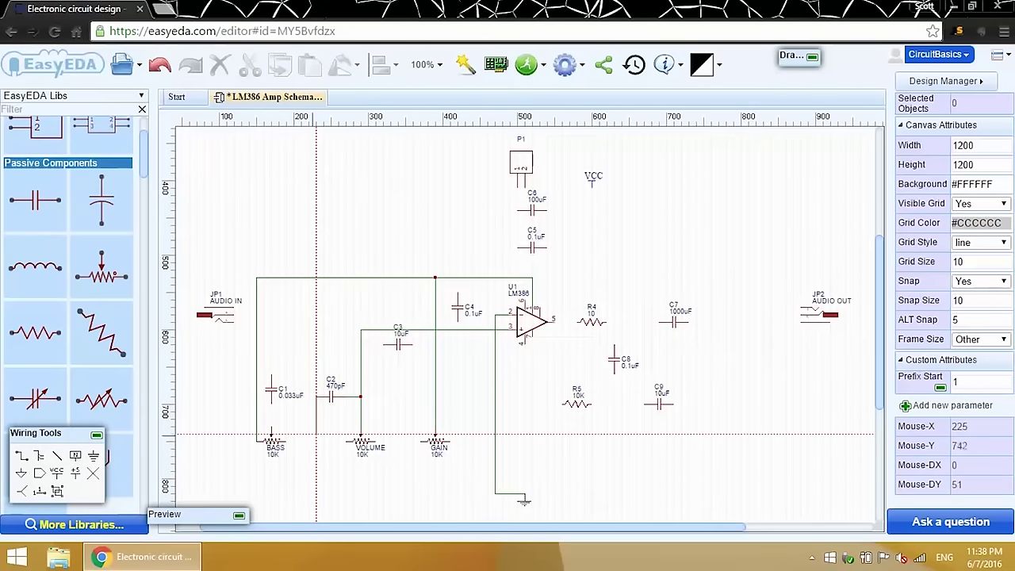
{"action": "left_click", "coordinate": [495, 492]}
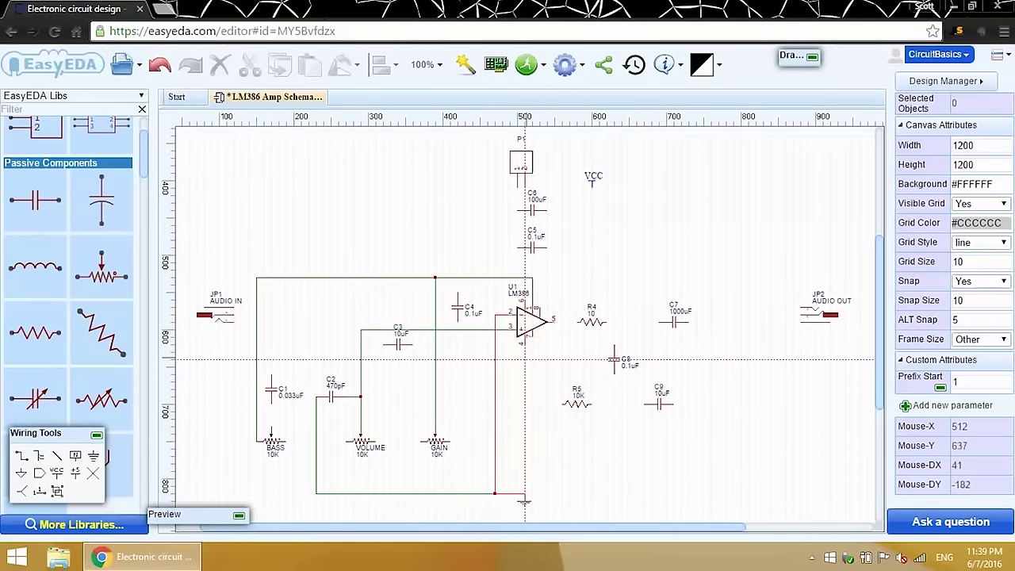
- Wire C4's lower end to the LM386's pin 4 ground line and its upper end to pin 6
{"action": "left_click", "coordinate": [458, 319]}
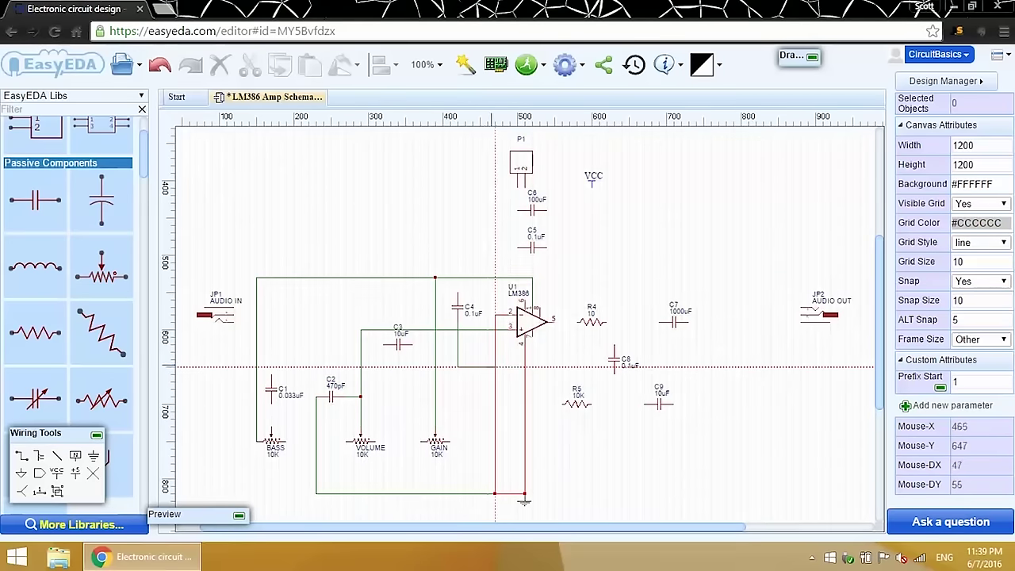
{"action": "left_click", "coordinate": [524, 366]}
{"action": "left_click", "coordinate": [457, 294]}
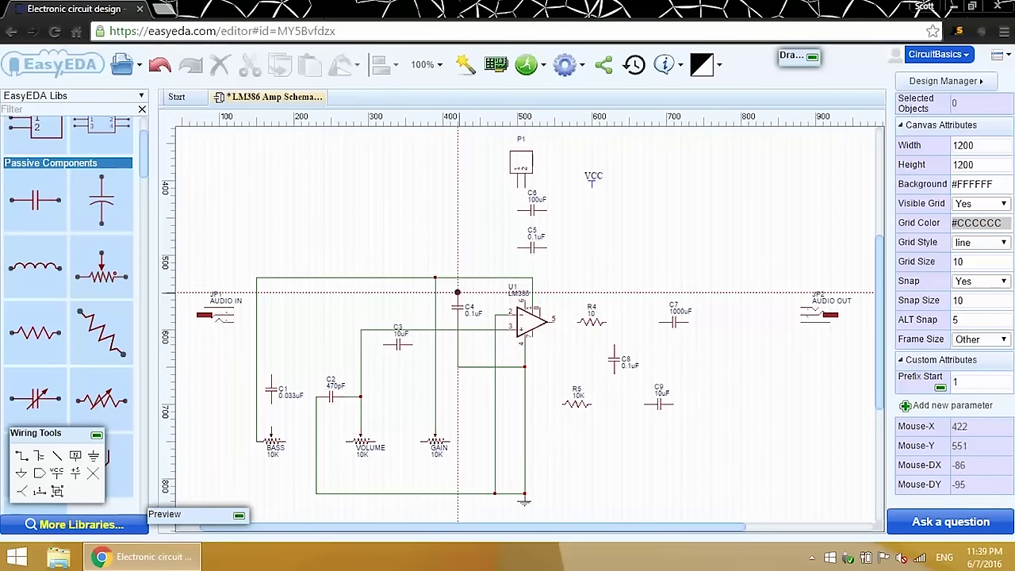
{"action": "left_click", "coordinate": [524, 299]}
{"action": "left_click", "coordinate": [524, 313]}
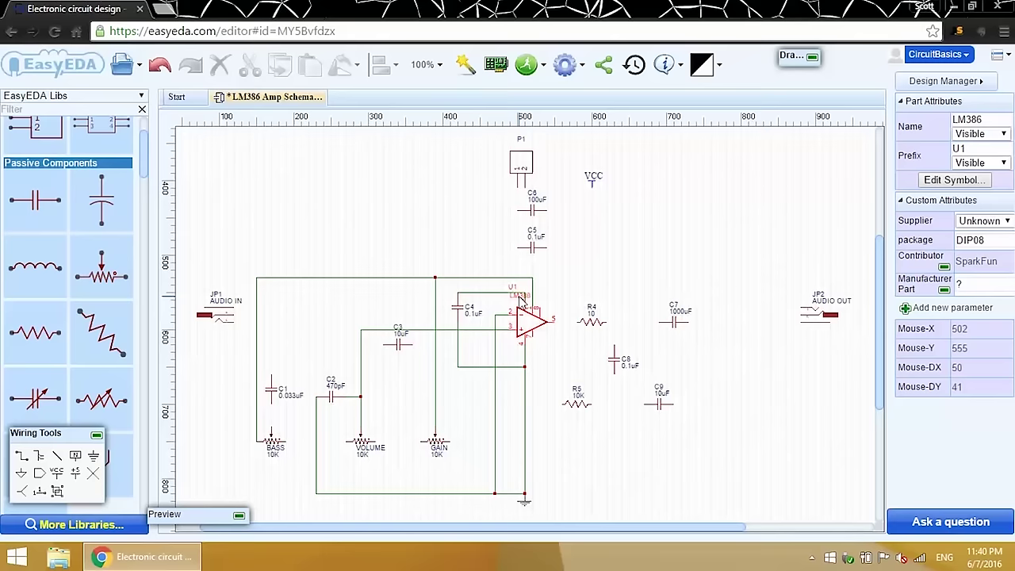
- Move the LM386 name label inside the amplifier symbol and the U1 label to just above pin 2
{"action": "left_click_drag", "start_coordinate": [519, 295], "coordinate": [528, 322]}
{"action": "left_click", "coordinate": [519, 305]}
{"action": "left_click_drag", "start_coordinate": [512, 287], "coordinate": [508, 303]}
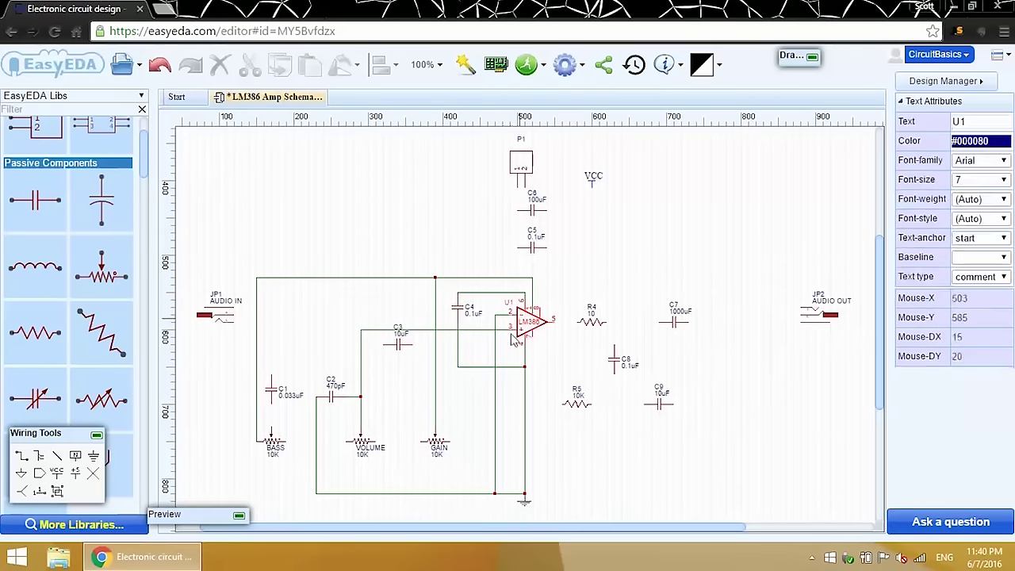
{"action": "left_click", "coordinate": [511, 356]}
- Shift C5 and C6 to the left of the supply line, and wire P1's pin 2 to LM386 pin 6 and VCC
{"action": "left_click_drag", "start_coordinate": [531, 249], "coordinate": [487, 247]}
{"action": "left_click_drag", "start_coordinate": [531, 209], "coordinate": [487, 215]}
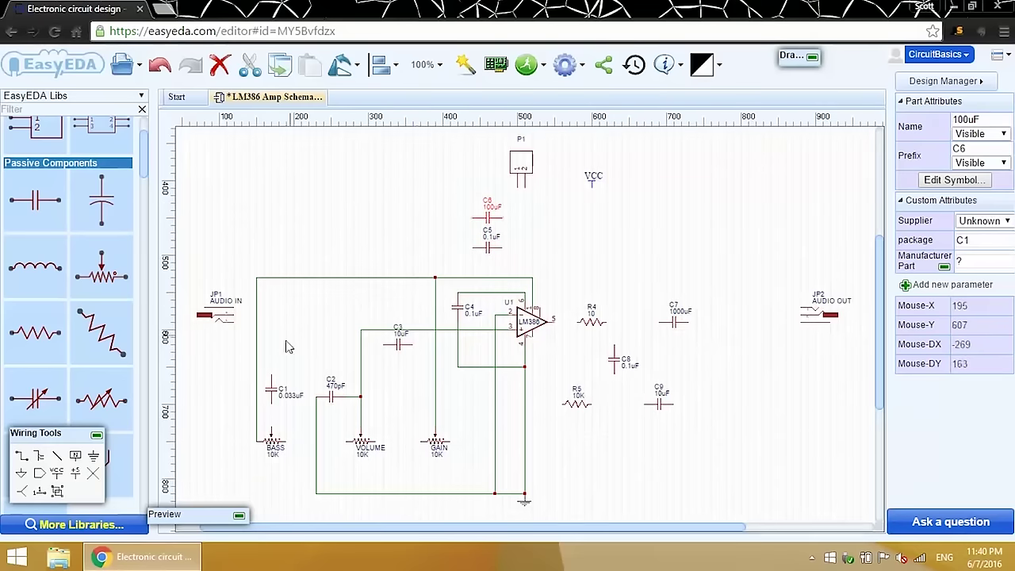
{"action": "left_click", "coordinate": [21, 455]}
{"action": "left_click", "coordinate": [524, 188]}
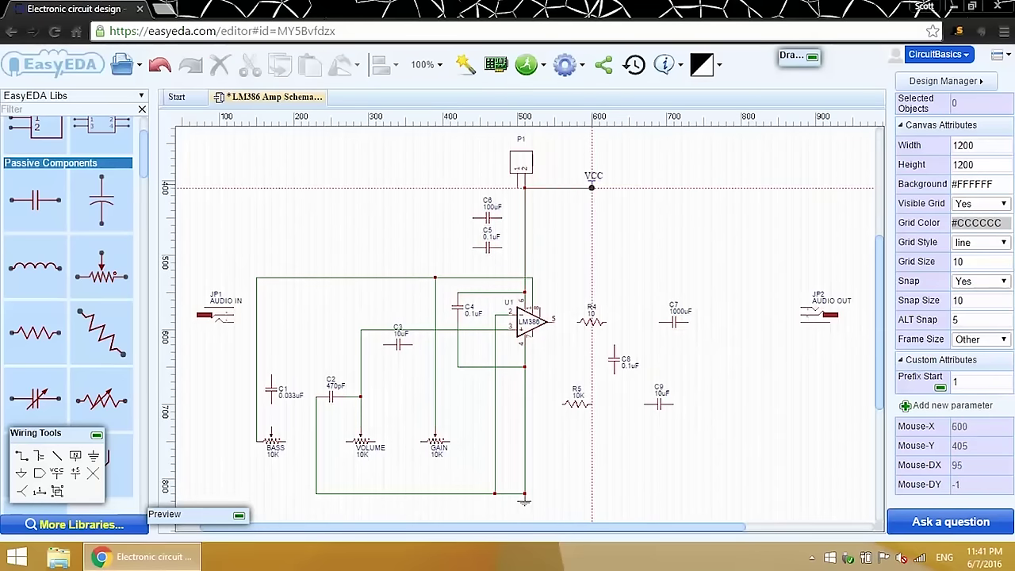
{"action": "left_click", "coordinate": [591, 187]}
- Wire the LM386's pin 5 to R4's left end and branch that node to C1's upper end
{"action": "left_click", "coordinate": [576, 321]}
{"action": "left_click", "coordinate": [577, 372]}
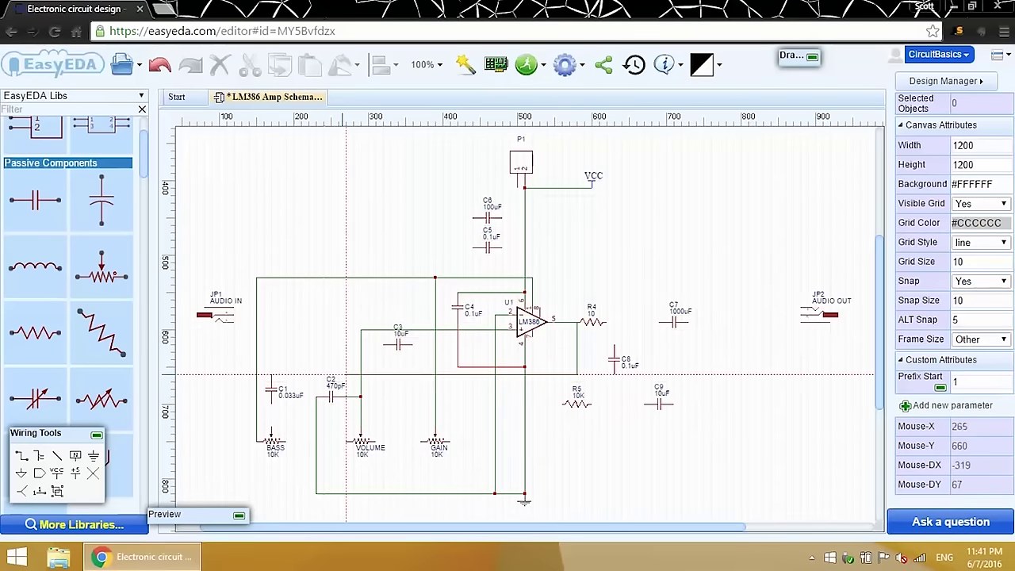
{"action": "left_click", "coordinate": [271, 379]}
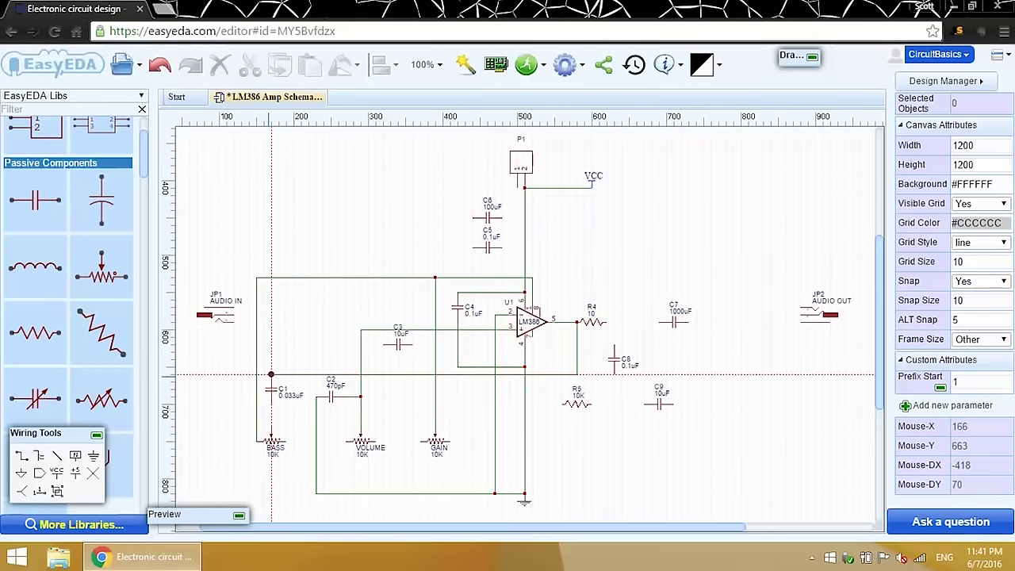
- Wire R4 through C7 to the AUDIO OUT jack, and connect C8 between the R4–C7 wire and ground
{"action": "left_click", "coordinate": [608, 321]}
{"action": "left_click", "coordinate": [802, 313]}
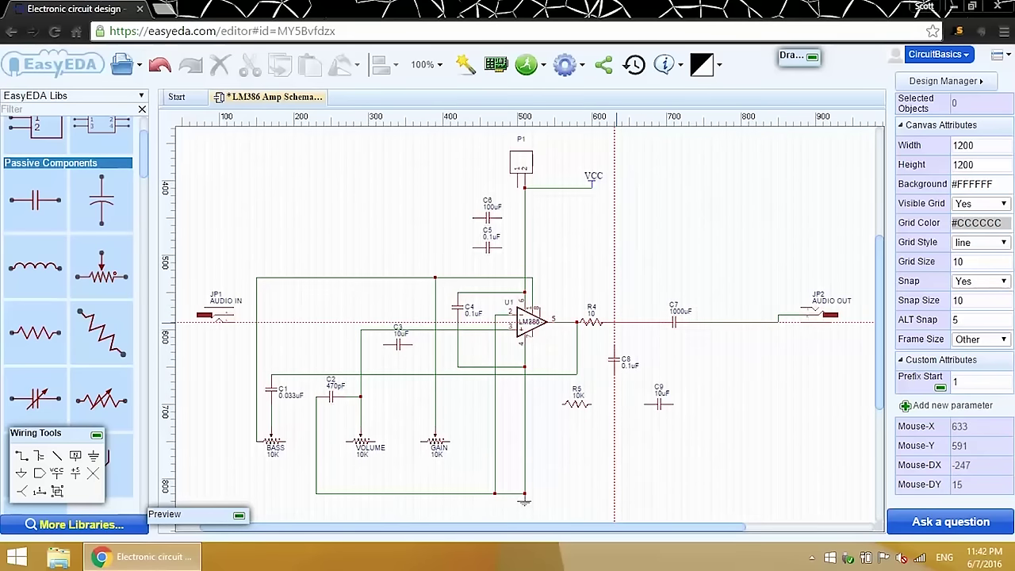
{"action": "left_click", "coordinate": [615, 321]}
{"action": "left_click", "coordinate": [524, 493]}
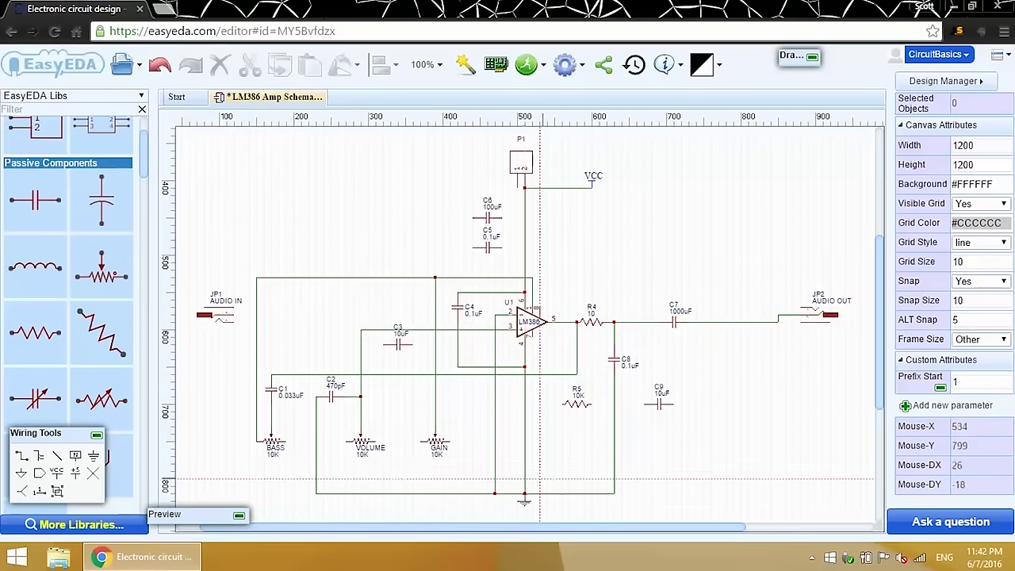
- Wire the LM386's pin 7 through R5 and C9 to the ground line
{"action": "left_click", "coordinate": [532, 337]}
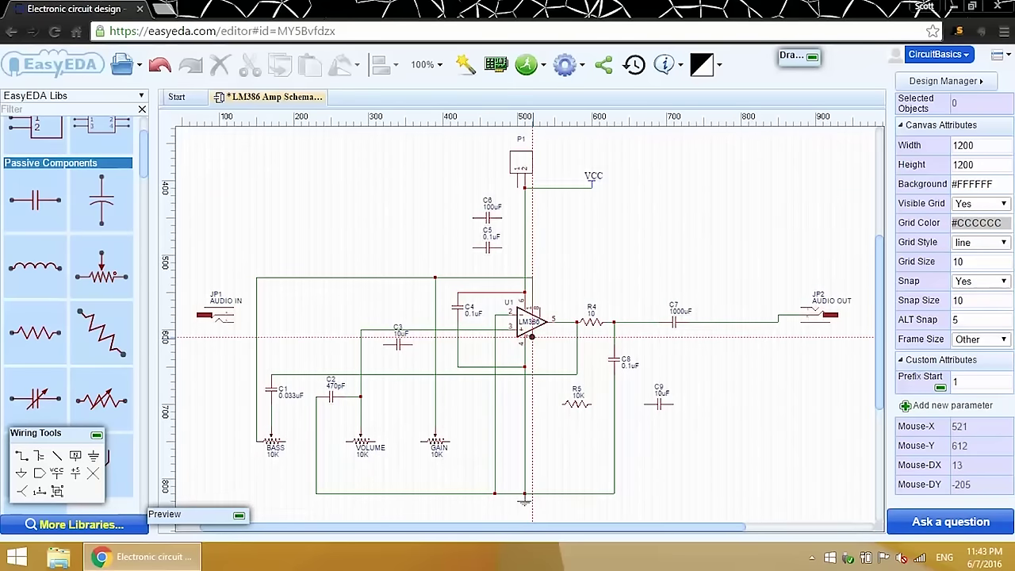
{"action": "left_click", "coordinate": [562, 405]}
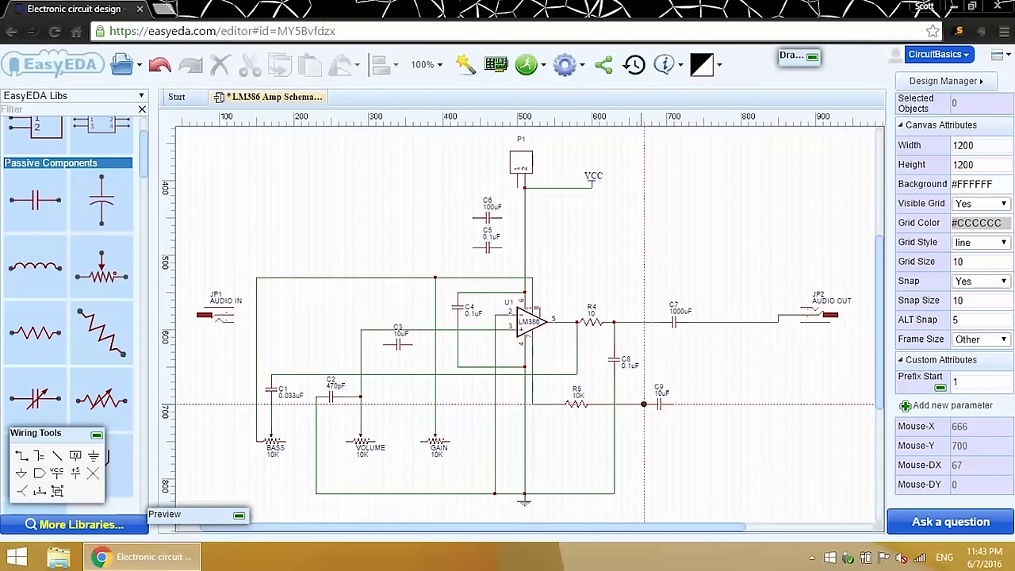
{"action": "left_click", "coordinate": [674, 405]}
{"action": "left_click", "coordinate": [613, 493]}
- Ground the VOLUME potentiometer's right terminal and wire LM386 pin 8 through C3 to the GAIN potentiometer's left terminal
{"action": "left_click", "coordinate": [375, 441]}
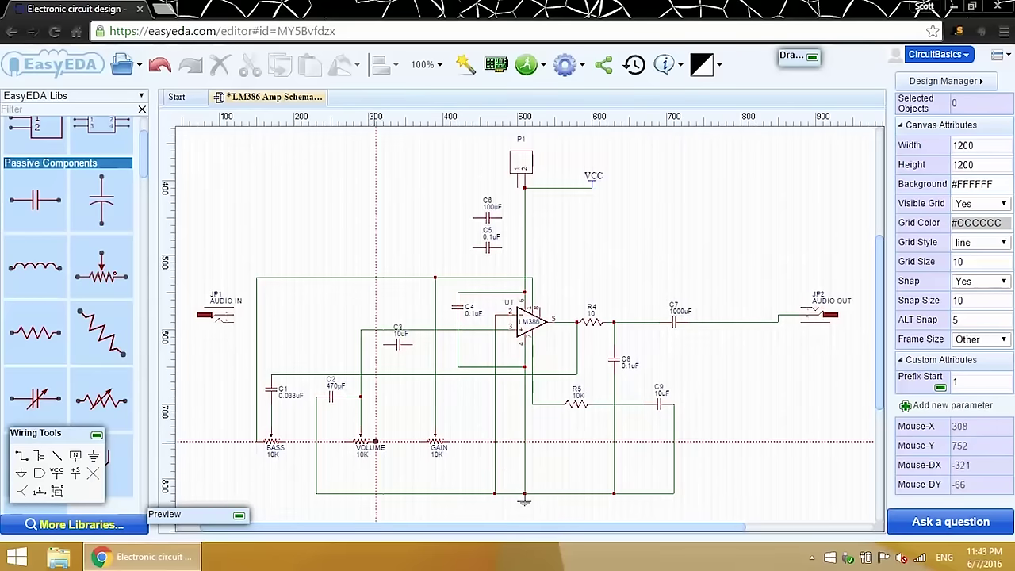
{"action": "left_click", "coordinate": [405, 493]}
{"action": "left_click", "coordinate": [540, 307]}
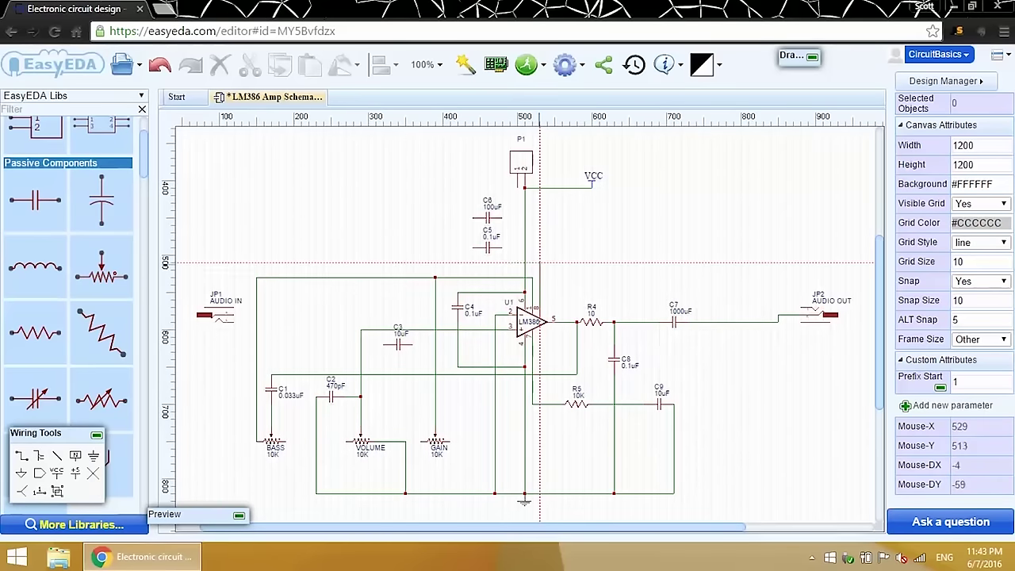
{"action": "left_click", "coordinate": [383, 262]}
{"action": "left_click", "coordinate": [383, 342]}
{"action": "left_click", "coordinate": [413, 343]}
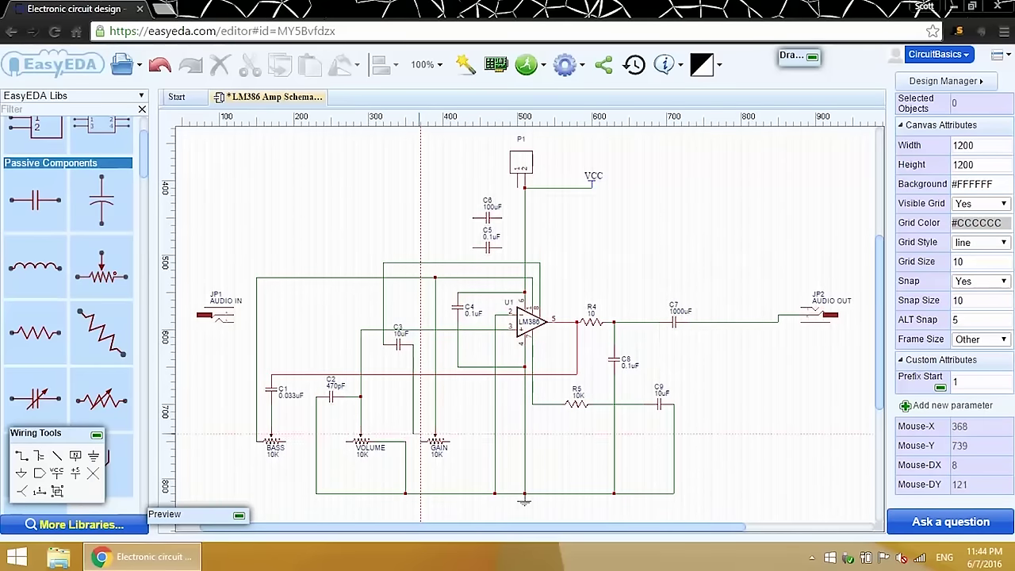
{"action": "left_click", "coordinate": [413, 441]}
- Wire the AUDIO IN jack's lower contact to the ground line and its middle contact to the VOLUME potentiometer's left terminal
{"action": "left_click", "coordinate": [234, 317]}
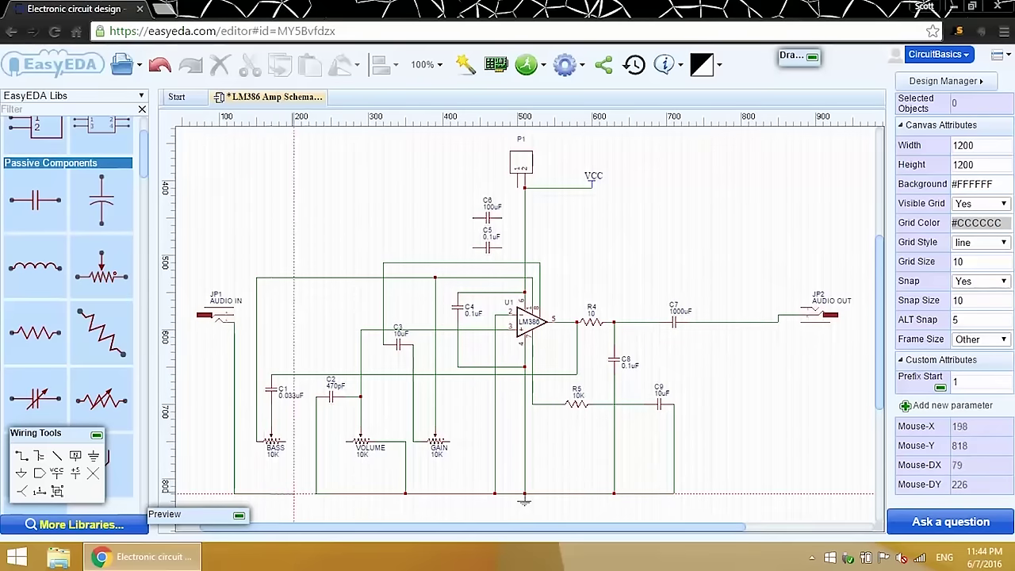
{"action": "left_click", "coordinate": [316, 493]}
{"action": "left_click", "coordinate": [233, 314]}
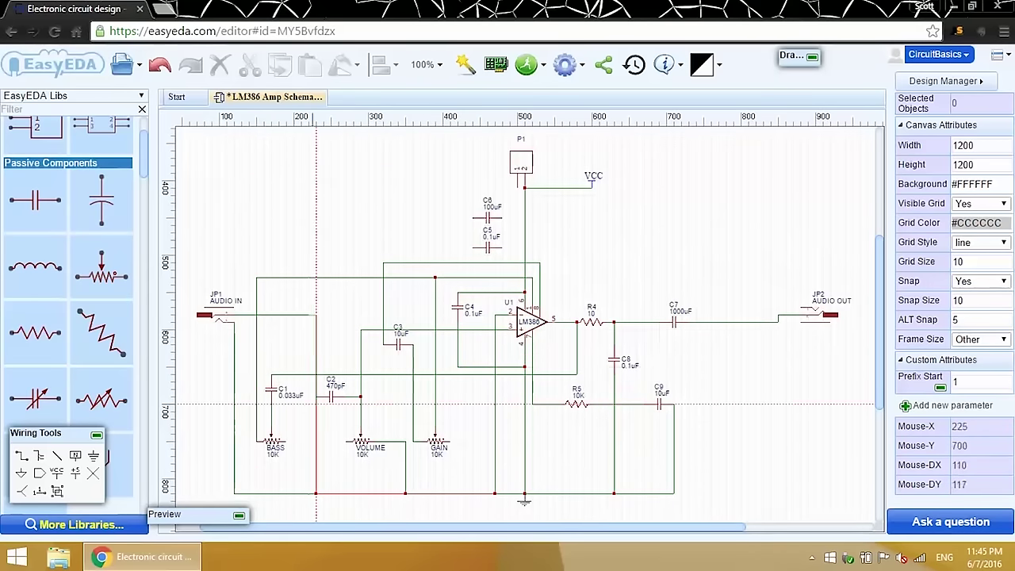
{"action": "left_click", "coordinate": [309, 440]}
{"action": "left_click", "coordinate": [348, 440]}
- Lower the AUDIO OUT jack to align with C7 and straighten the wire between them
{"action": "left_click_drag", "start_coordinate": [820, 300], "coordinate": [821, 306]}
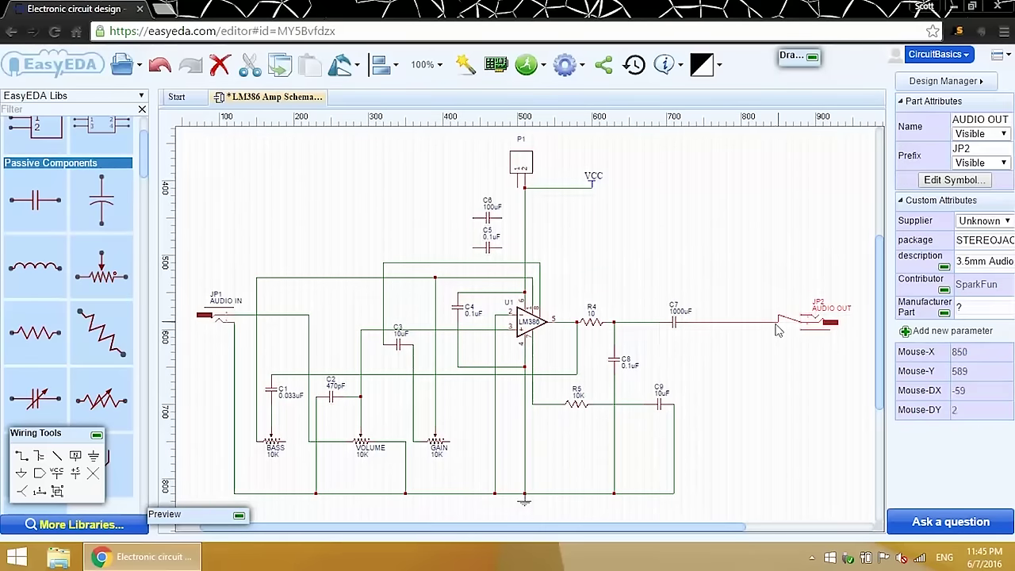
{"action": "left_click", "coordinate": [779, 322]}
{"action": "left_click", "coordinate": [761, 298]}
- Wire the AUDIO OUT jack's upper contact down to the ground line
{"action": "left_click", "coordinate": [22, 455]}
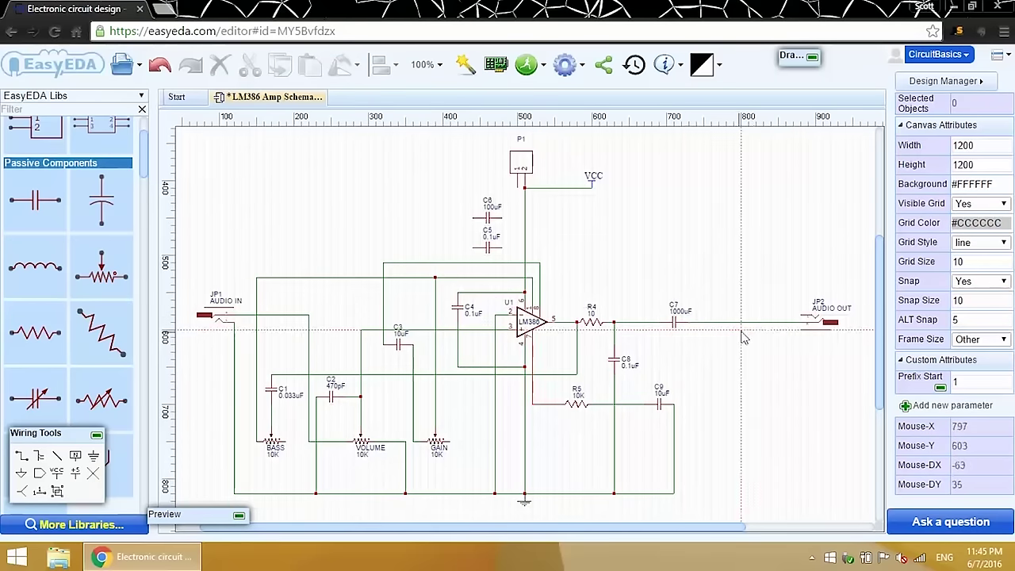
{"action": "left_click", "coordinate": [805, 315]}
{"action": "left_click", "coordinate": [741, 493]}
{"action": "left_click", "coordinate": [674, 493]}
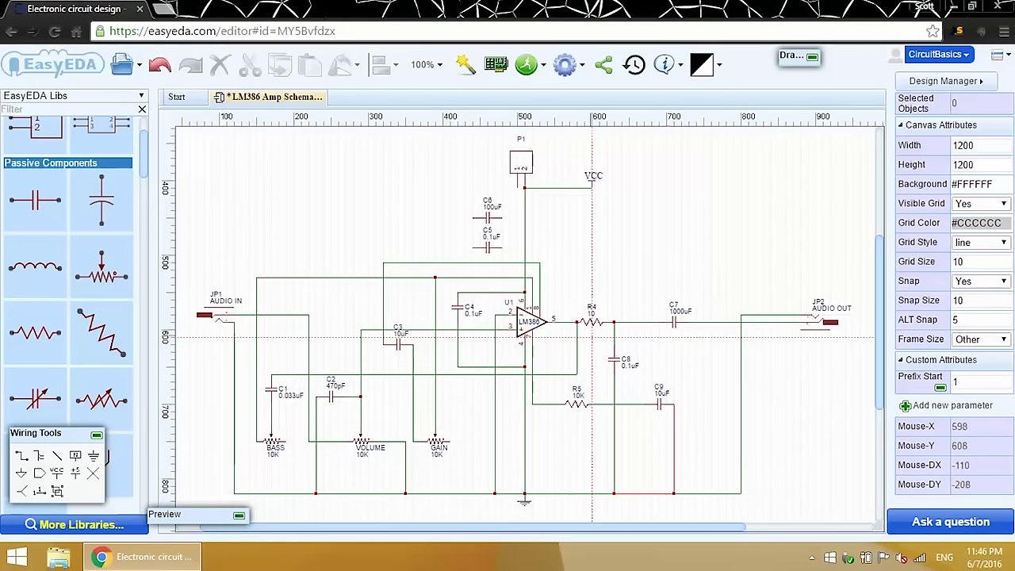
- Wire P1's pin 1 to the ground line and connect C5 and C6 between that wire and the supply line
{"action": "left_click", "coordinate": [522, 188]}
{"action": "left_click", "coordinate": [466, 188]}
{"action": "left_click", "coordinate": [465, 493]}
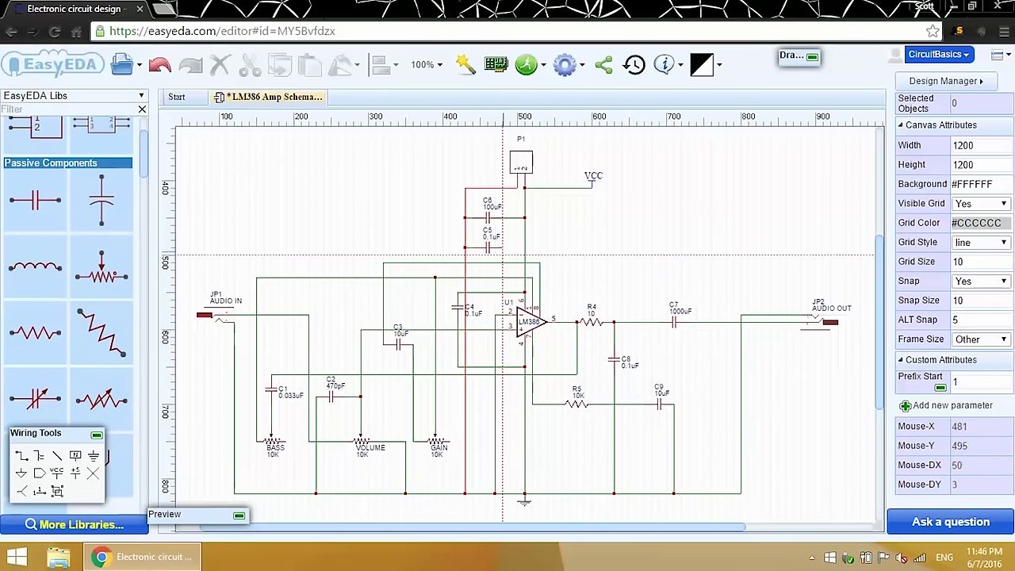
{"action": "key", "text": "Escape"}
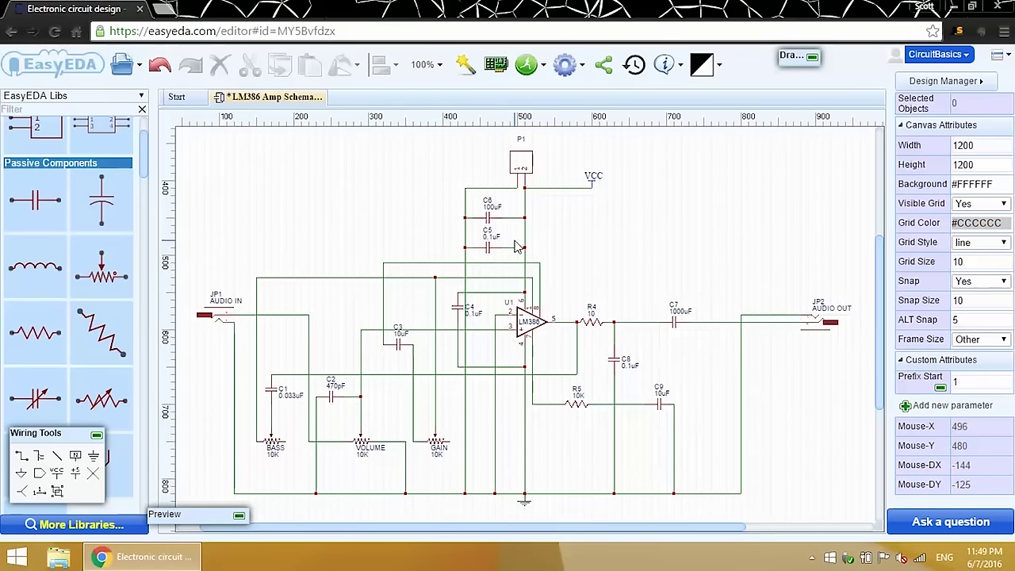
- Move P1 above the ground wire of C5 and C6, and move VCC onto the supply line above LM386 pin 6
{"action": "mouse_move", "coordinate": [521, 163]}
{"action": "left_mouse_down"}
{"action": "mouse_move", "coordinate": [476, 163]}
{"action": "mouse_move", "coordinate": [473, 153]}
{"action": "mouse_move", "coordinate": [478, 191]}
{"action": "mouse_move", "coordinate": [528, 200]}
{"action": "mouse_move", "coordinate": [525, 181]}
{"action": "left_mouse_up"}
{"action": "left_click_drag", "start_coordinate": [587, 192], "coordinate": [505, 180]}
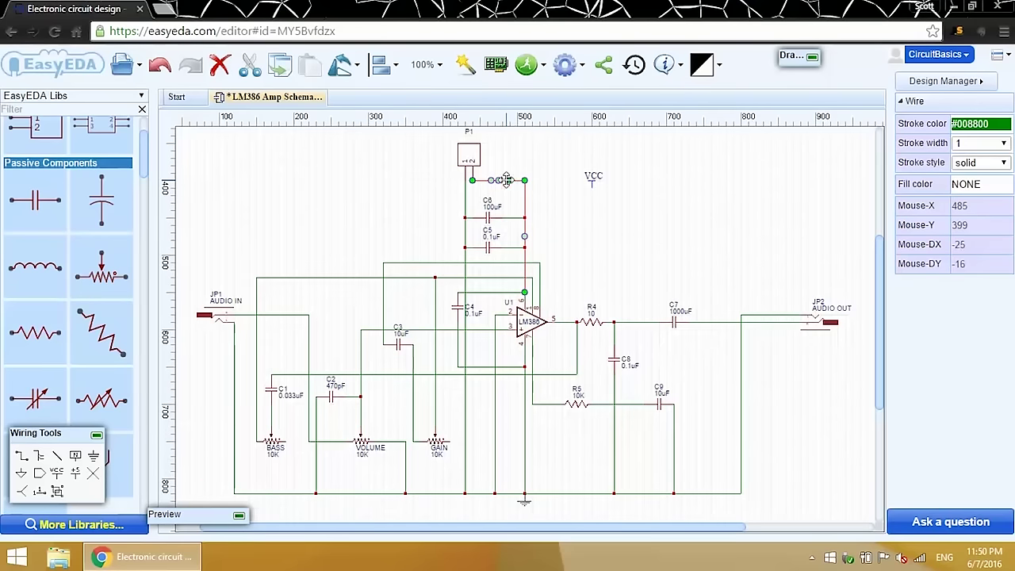
{"action": "left_click_drag", "start_coordinate": [591, 181], "coordinate": [475, 173]}
- Straighten the wire from P1's pin 2 to the supply line and seat the VCC label on its corner
{"action": "left_click", "coordinate": [504, 187]}
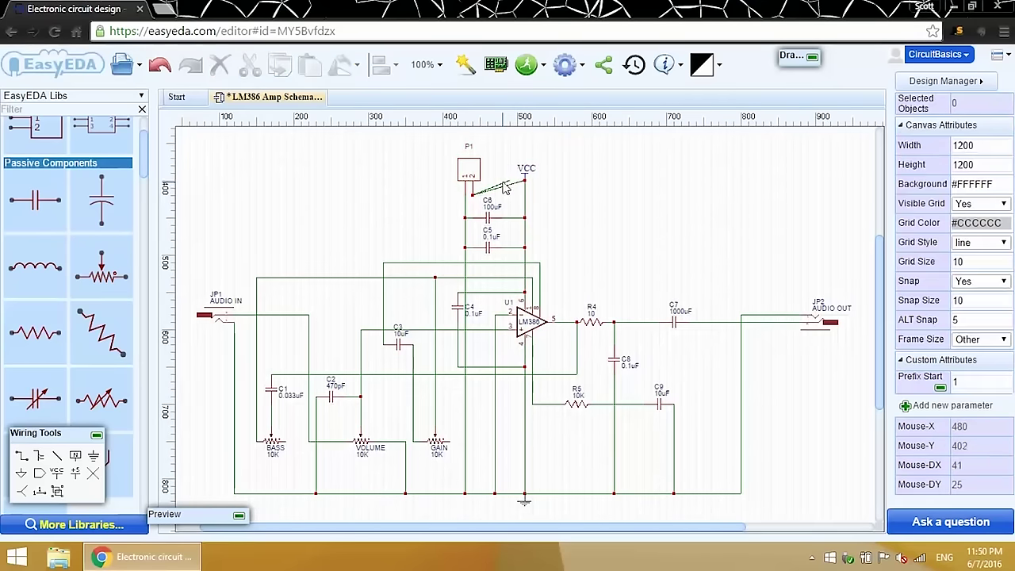
{"action": "left_click", "coordinate": [506, 188]}
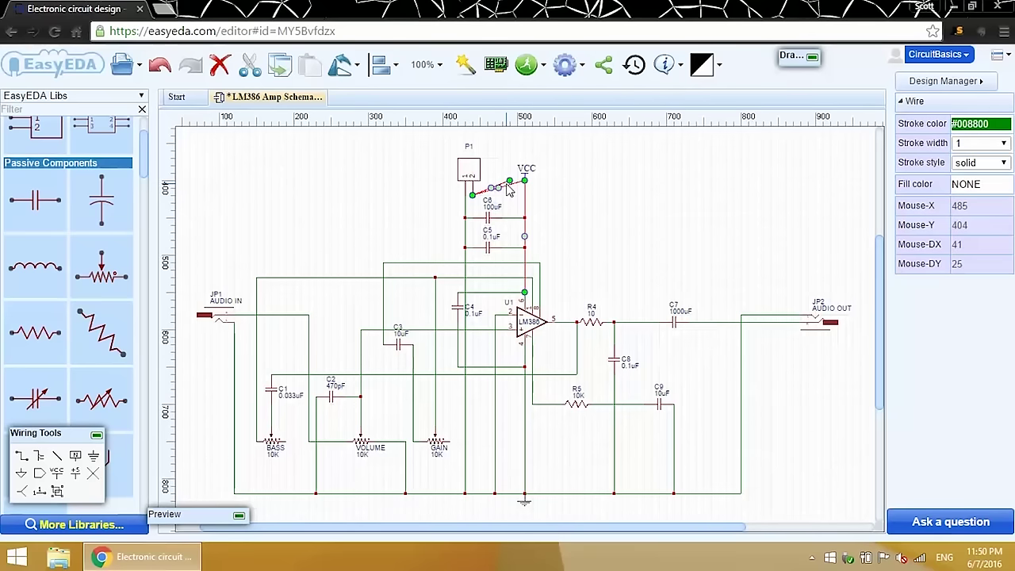
{"action": "left_click_drag", "start_coordinate": [509, 188], "coordinate": [469, 199]}
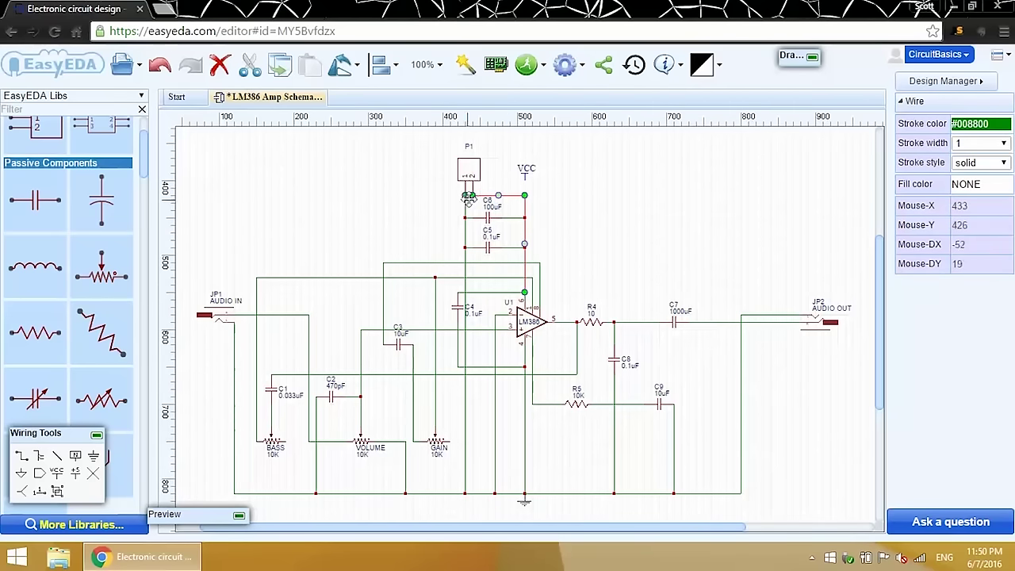
{"action": "left_click", "coordinate": [504, 174]}
{"action": "left_click_drag", "start_coordinate": [526, 170], "coordinate": [526, 183]}
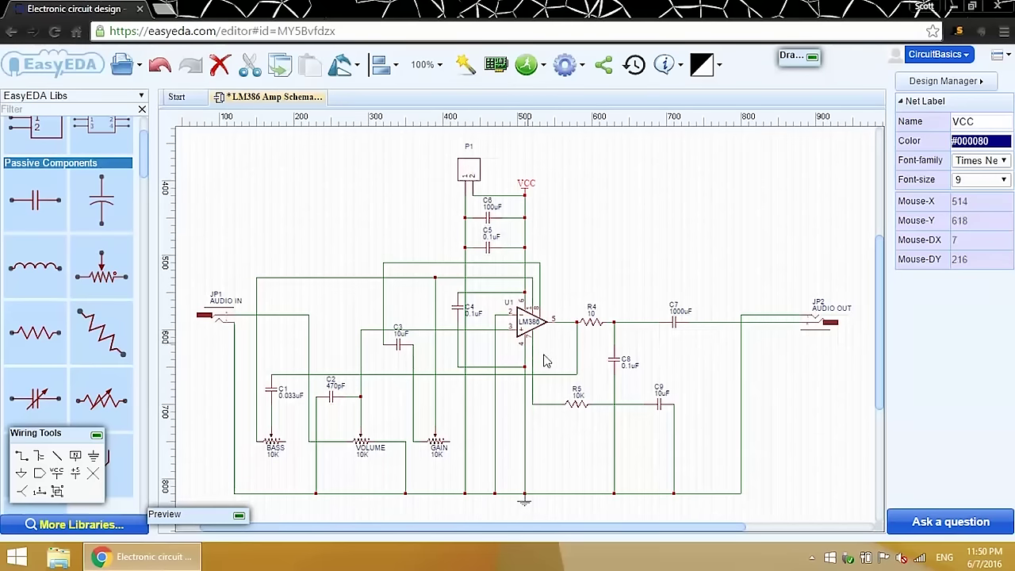
- Move R5 up just below the LM386 and square off its wire to pin 7
{"action": "left_click_drag", "start_coordinate": [578, 404], "coordinate": [566, 358]}
{"action": "left_click", "coordinate": [541, 396]}
{"action": "left_click_drag", "start_coordinate": [532, 403], "coordinate": [532, 358]}
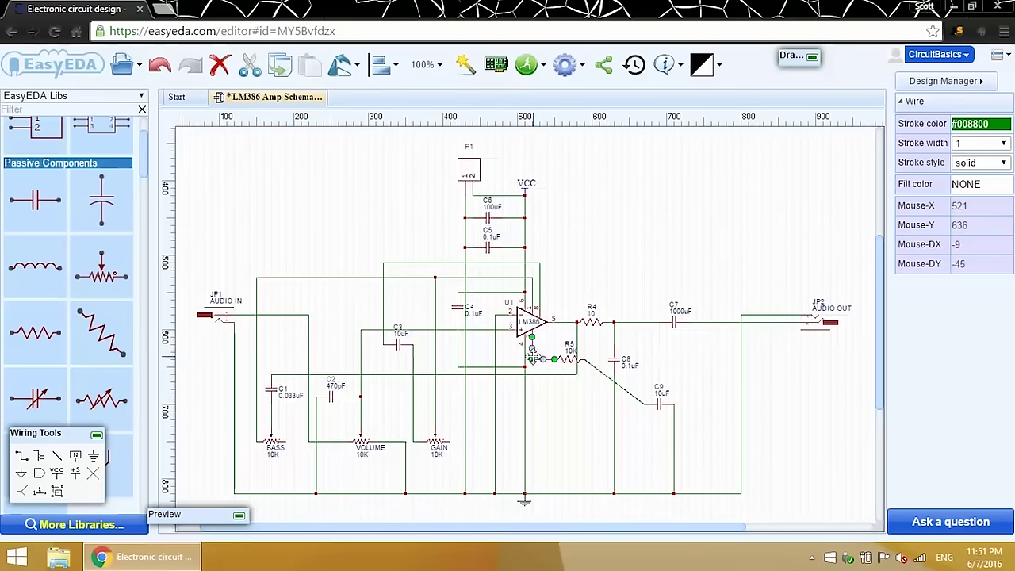
- Raise C8 and move C9 in line with R5, shifting C9's ground wire and junction to match
{"action": "left_click_drag", "start_coordinate": [660, 406], "coordinate": [613, 336]}
{"action": "left_click", "coordinate": [613, 340]}
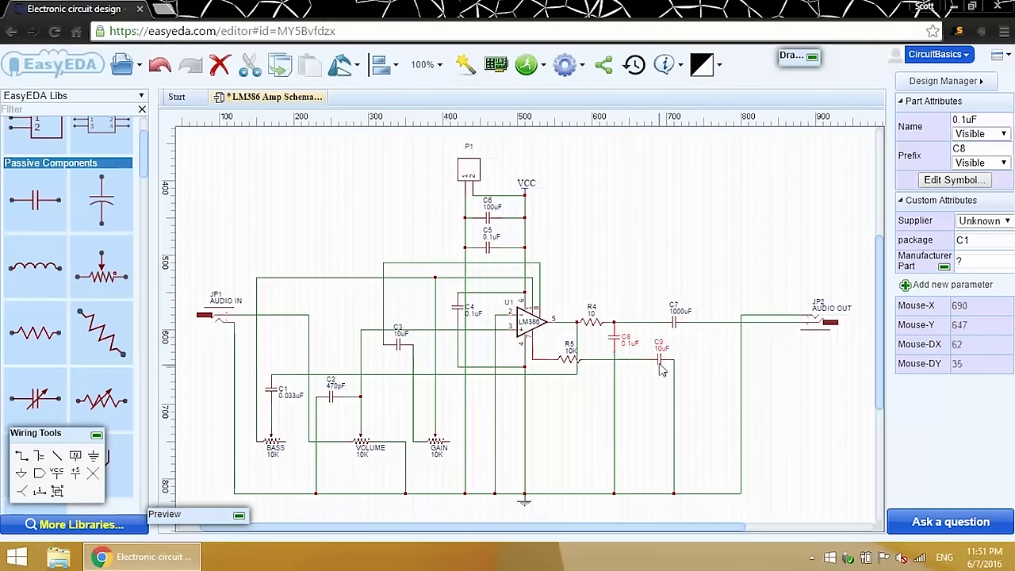
{"action": "left_click_drag", "start_coordinate": [658, 359], "coordinate": [652, 359]}
{"action": "left_click_drag", "start_coordinate": [674, 498], "coordinate": [666, 493]}
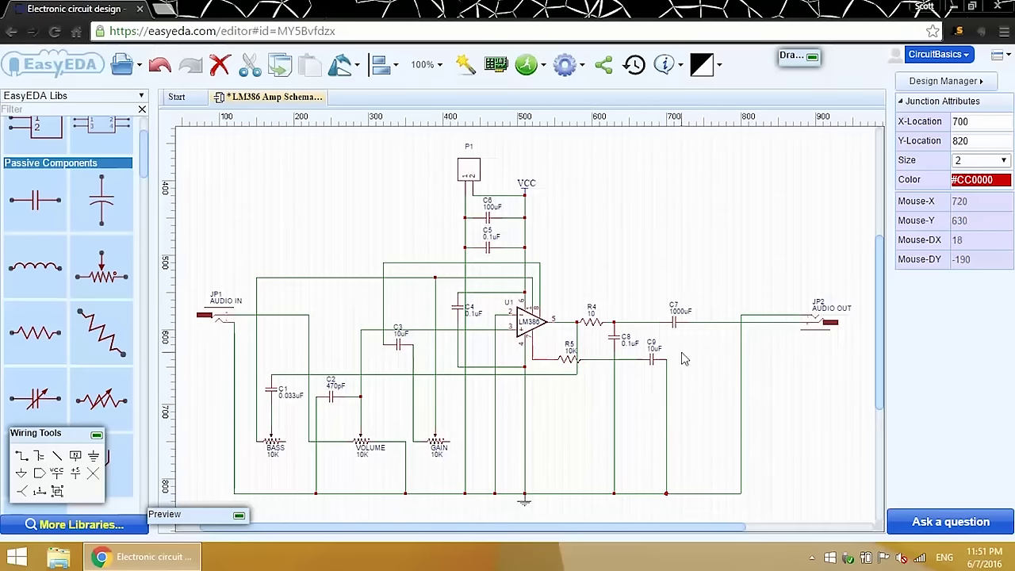
- Move C7 and JP2 closer to C8, bringing in JP2's vertical ground wire to match
{"action": "left_click", "coordinate": [674, 322]}
{"action": "left_click_drag", "start_coordinate": [674, 322], "coordinate": [654, 319]}
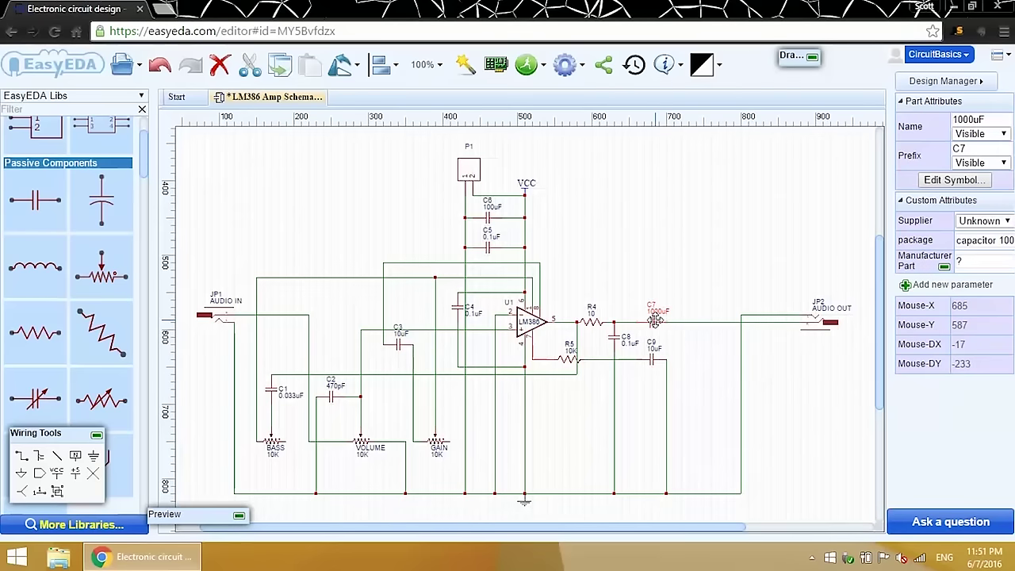
{"action": "left_click", "coordinate": [828, 322]}
{"action": "left_click_drag", "start_coordinate": [829, 322], "coordinate": [693, 324]}
{"action": "left_click", "coordinate": [743, 330]}
{"action": "left_click_drag", "start_coordinate": [742, 498], "coordinate": [688, 493]}
{"action": "left_click_drag", "start_coordinate": [785, 322], "coordinate": [727, 325]}
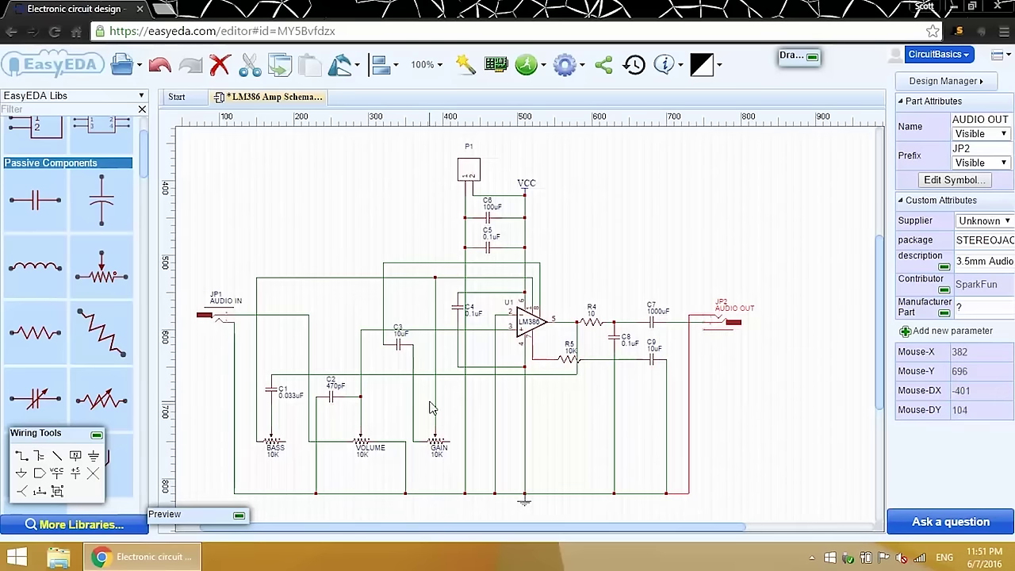
- Raise the GAIN potentiometer below C3, align its upper junction with the wiper, and square off its wire to C3
{"action": "left_click_drag", "start_coordinate": [438, 450], "coordinate": [438, 406]}
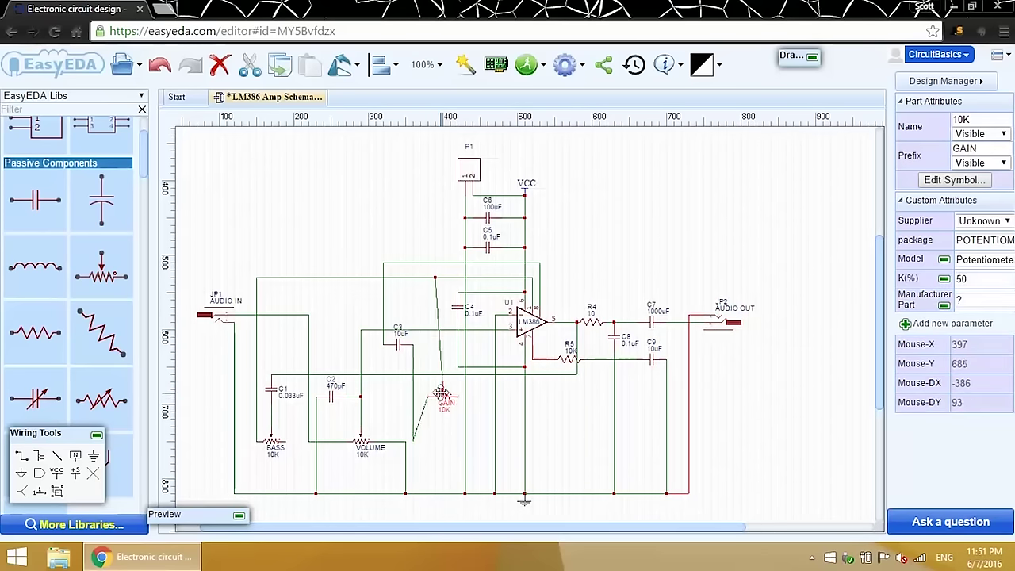
{"action": "left_click_drag", "start_coordinate": [442, 394], "coordinate": [442, 387]}
{"action": "left_click_drag", "start_coordinate": [435, 277], "coordinate": [442, 277]}
{"action": "left_click", "coordinate": [416, 429]}
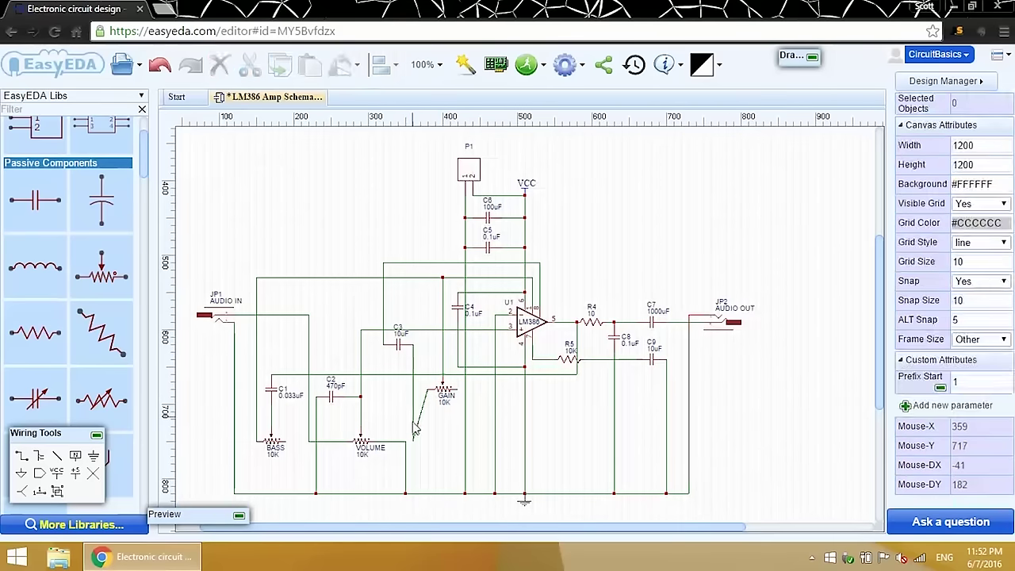
{"action": "left_click", "coordinate": [416, 429]}
{"action": "left_click_drag", "start_coordinate": [415, 428], "coordinate": [413, 393]}
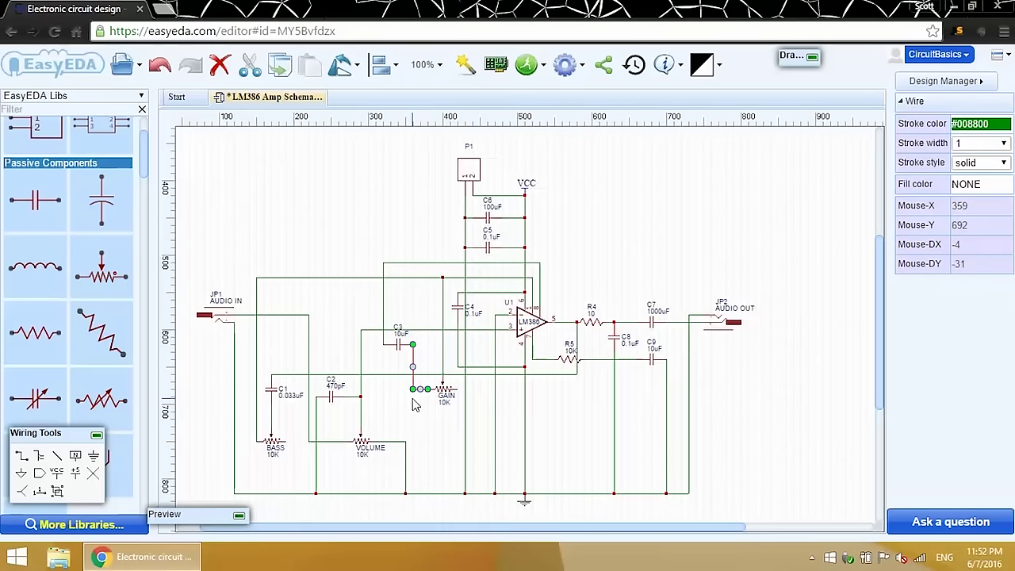
- Raise C2 and shift its junction up along the VOLUME wiper wire to keep the connection straight
{"action": "left_click", "coordinate": [336, 397]}
{"action": "left_click_drag", "start_coordinate": [336, 397], "coordinate": [336, 360]}
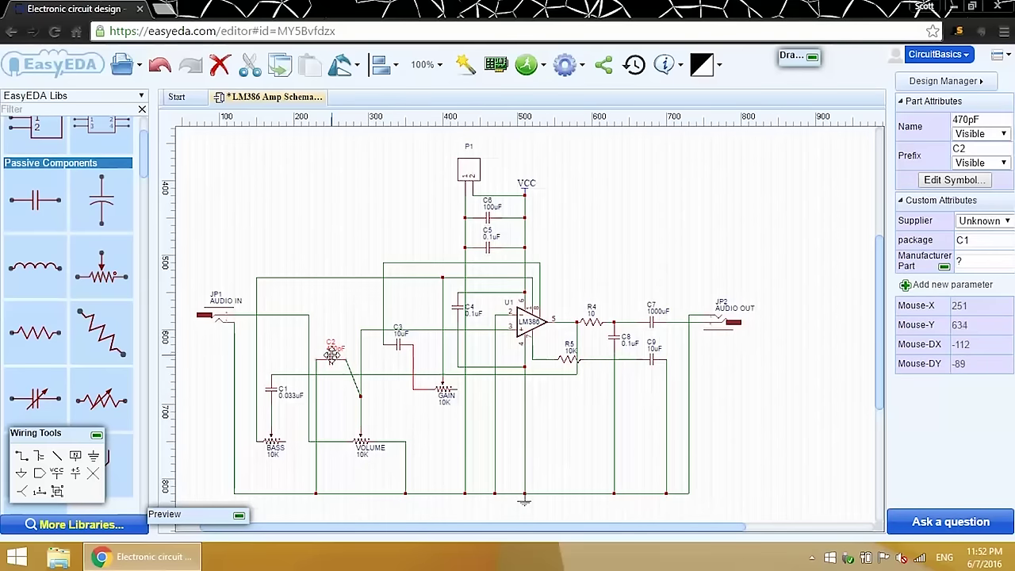
{"action": "left_click", "coordinate": [359, 399]}
- Raise the VOLUME potentiometer and square off its input and ground wires, and move the BASS potentiometer up toward C1
{"action": "left_click", "coordinate": [362, 442]}
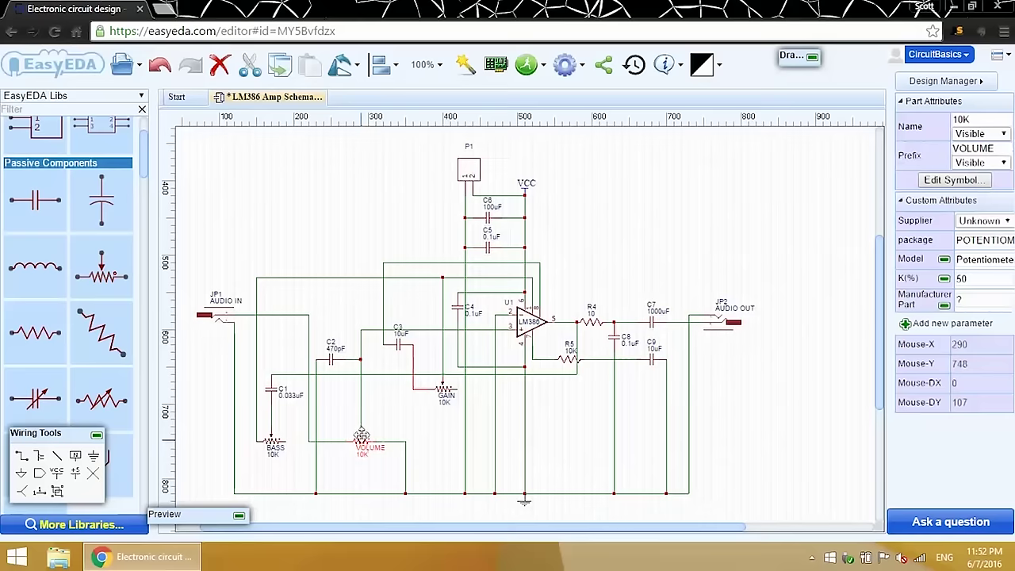
{"action": "left_click_drag", "start_coordinate": [361, 442], "coordinate": [361, 395]}
{"action": "left_click", "coordinate": [405, 442]}
{"action": "left_click_drag", "start_coordinate": [405, 441], "coordinate": [405, 395]}
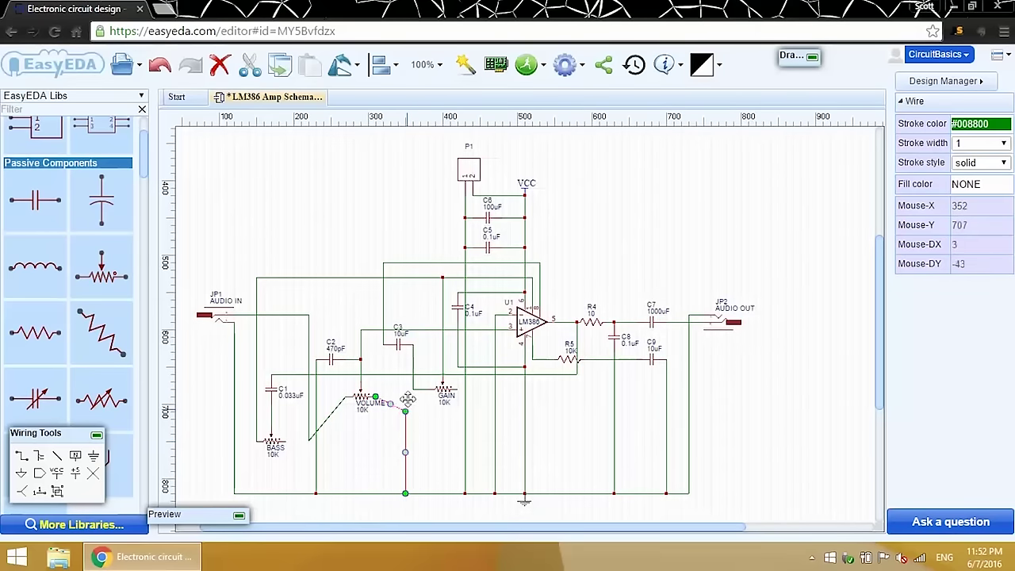
{"action": "left_click", "coordinate": [316, 422]}
{"action": "left_click_drag", "start_coordinate": [310, 438], "coordinate": [309, 396]}
{"action": "left_click", "coordinate": [273, 441]}
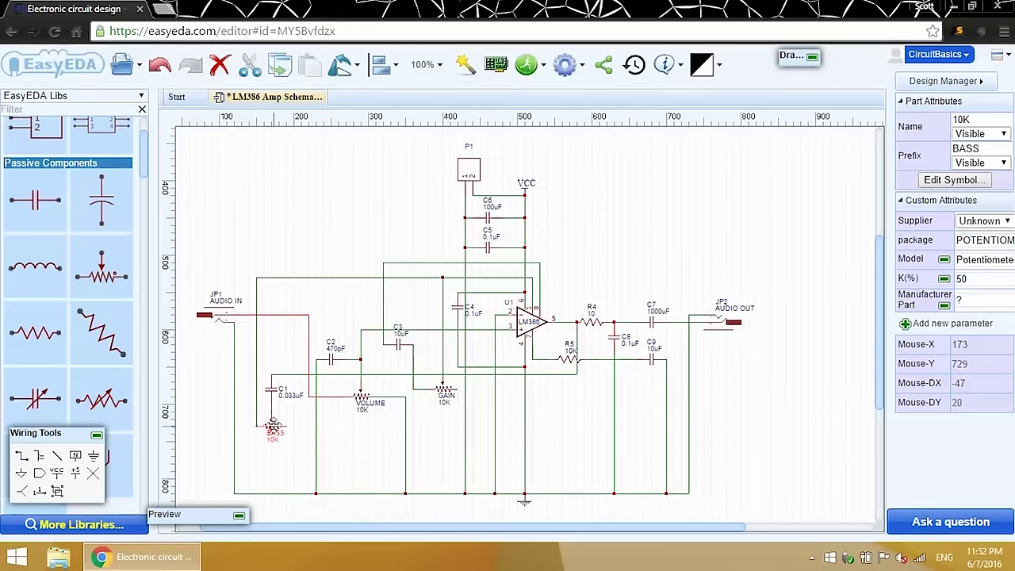
{"action": "left_click_drag", "start_coordinate": [274, 442], "coordinate": [272, 418]}
- Raise the ground line corners of JP1 and C2, with their shared junction, to just below the BASS potentiometer
{"action": "left_click", "coordinate": [235, 494]}
{"action": "left_click_drag", "start_coordinate": [234, 493], "coordinate": [234, 441]}
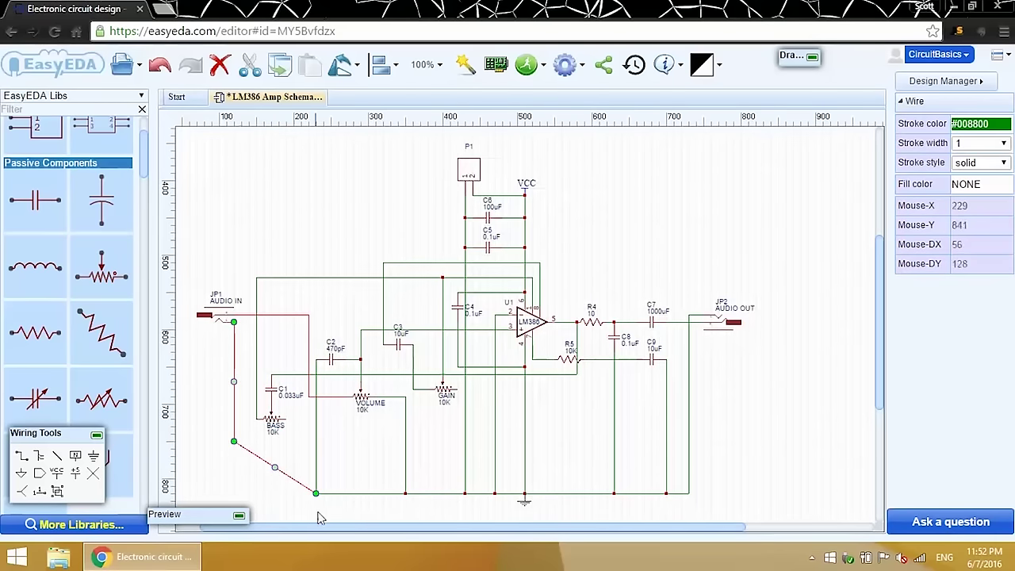
{"action": "left_click_drag", "start_coordinate": [317, 501], "coordinate": [319, 449]}
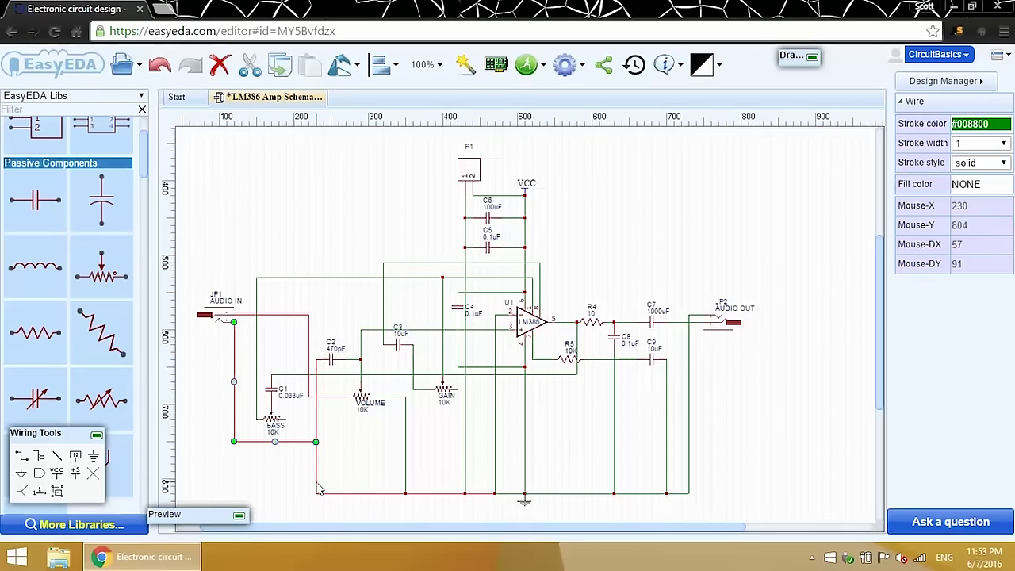
{"action": "left_click", "coordinate": [318, 489]}
{"action": "left_click", "coordinate": [317, 496]}
{"action": "left_click_drag", "start_coordinate": [318, 496], "coordinate": [318, 442]}
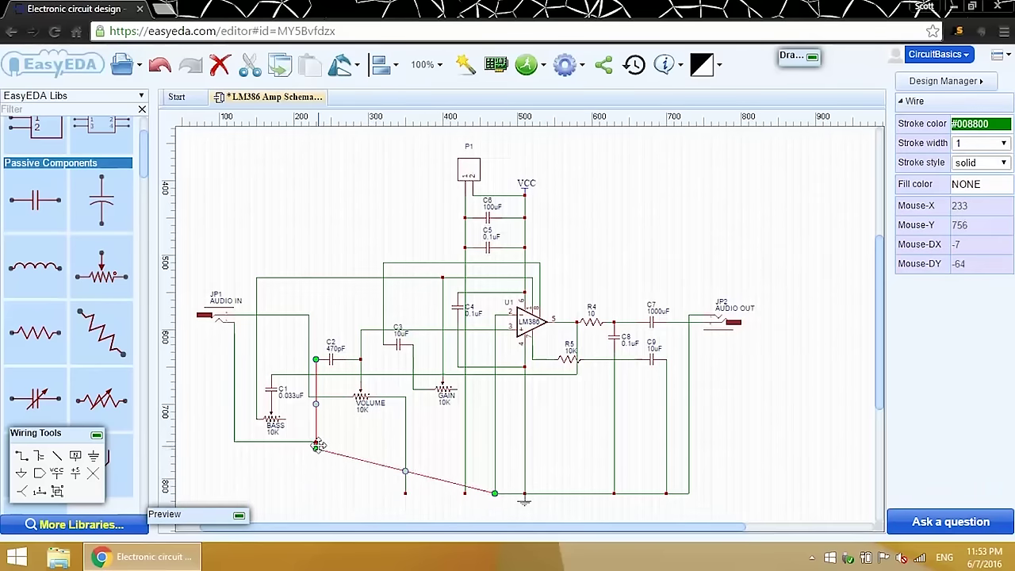
- Raise the ground connections of LM386 pin 2, the VOLUME potentiometer and P1 onto the shifted ground line
{"action": "left_click", "coordinate": [407, 494]}
{"action": "left_click_drag", "start_coordinate": [494, 497], "coordinate": [494, 442]}
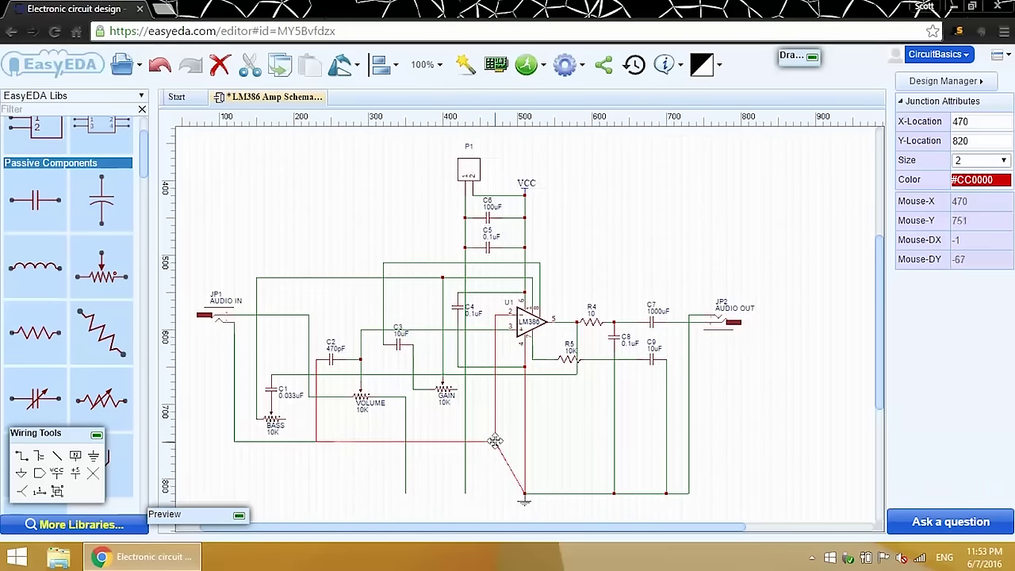
{"action": "left_click", "coordinate": [407, 494]}
{"action": "left_click_drag", "start_coordinate": [407, 494], "coordinate": [406, 442]}
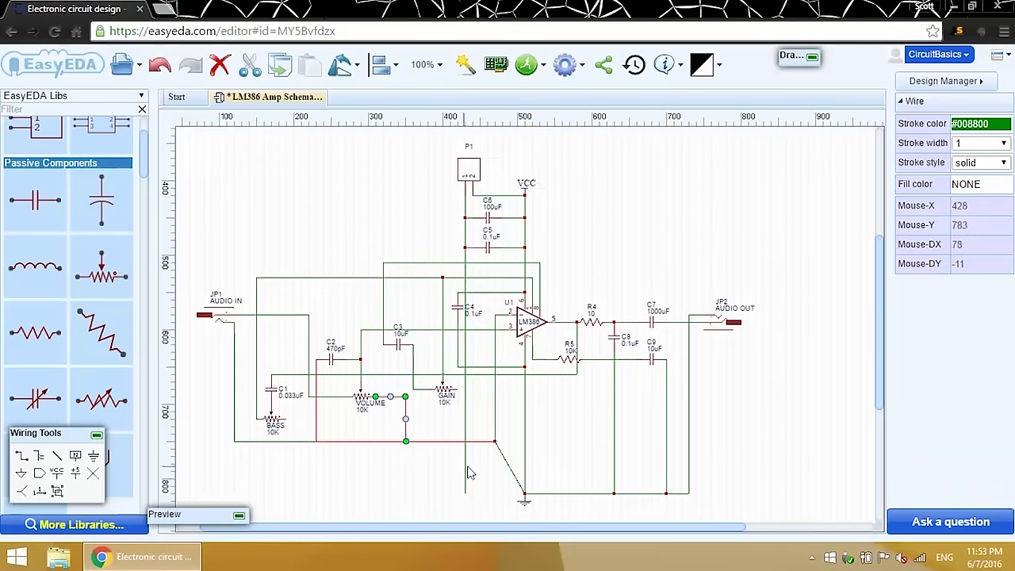
{"action": "left_click_drag", "start_coordinate": [465, 492], "coordinate": [467, 441]}
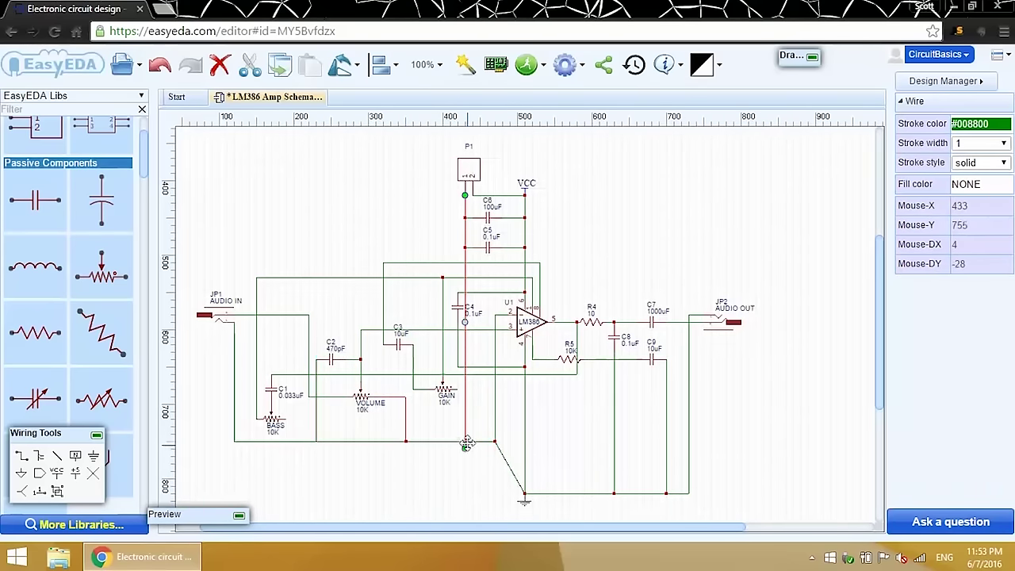
- Raise the ground connections of LM386 pin 4 and C8 to the new ground line and reattach the GND symbol
{"action": "left_click_drag", "start_coordinate": [523, 494], "coordinate": [524, 441]}
{"action": "left_click", "coordinate": [524, 503]}
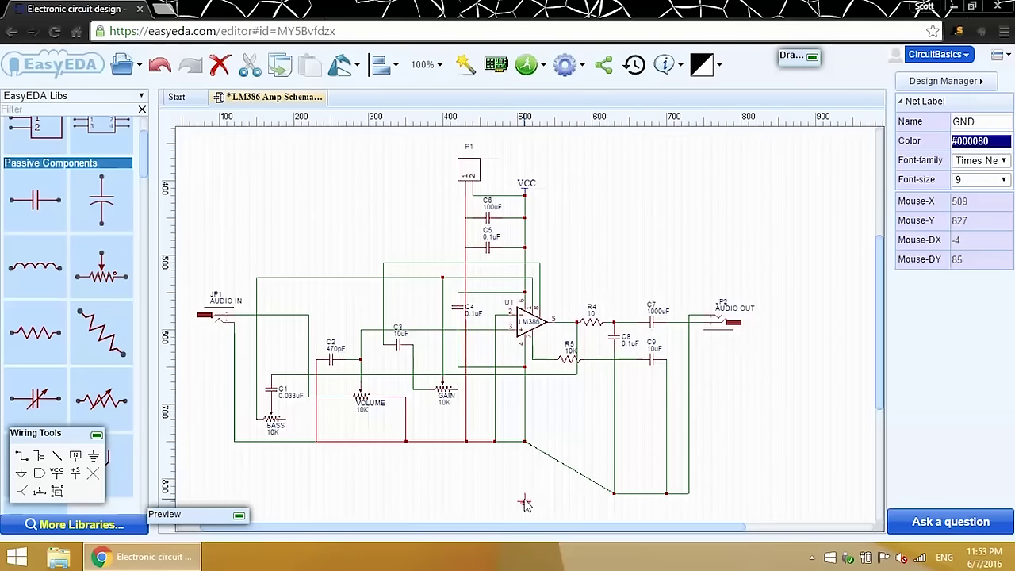
{"action": "left_click", "coordinate": [615, 495]}
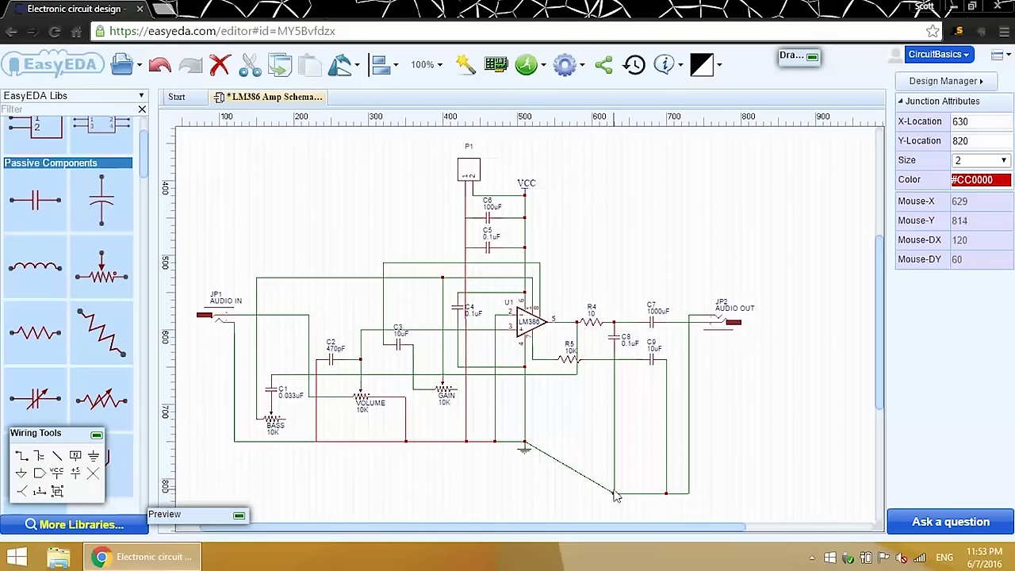
{"action": "left_click_drag", "start_coordinate": [615, 496], "coordinate": [615, 443]}
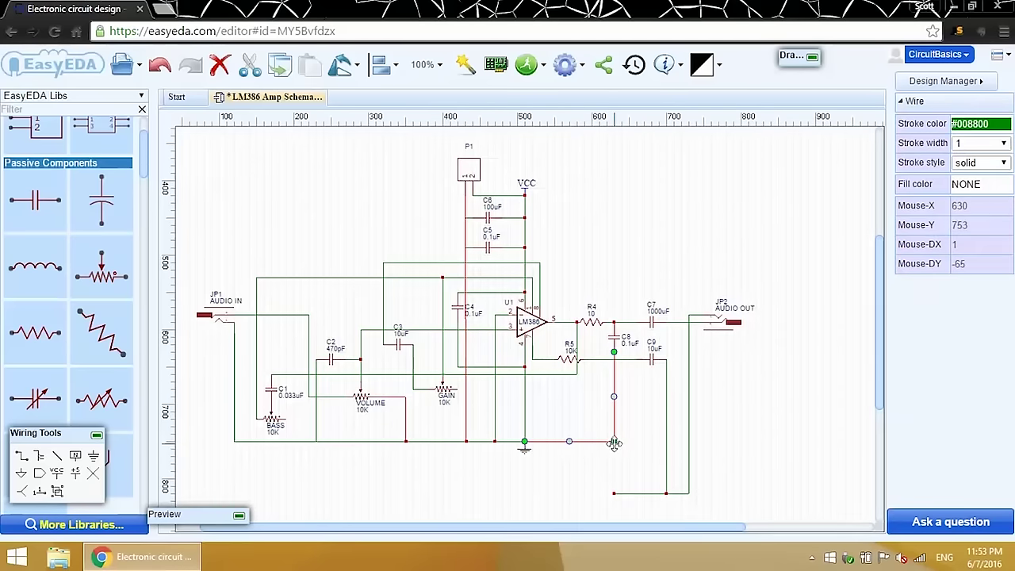
{"action": "left_click_drag", "start_coordinate": [616, 496], "coordinate": [614, 442]}
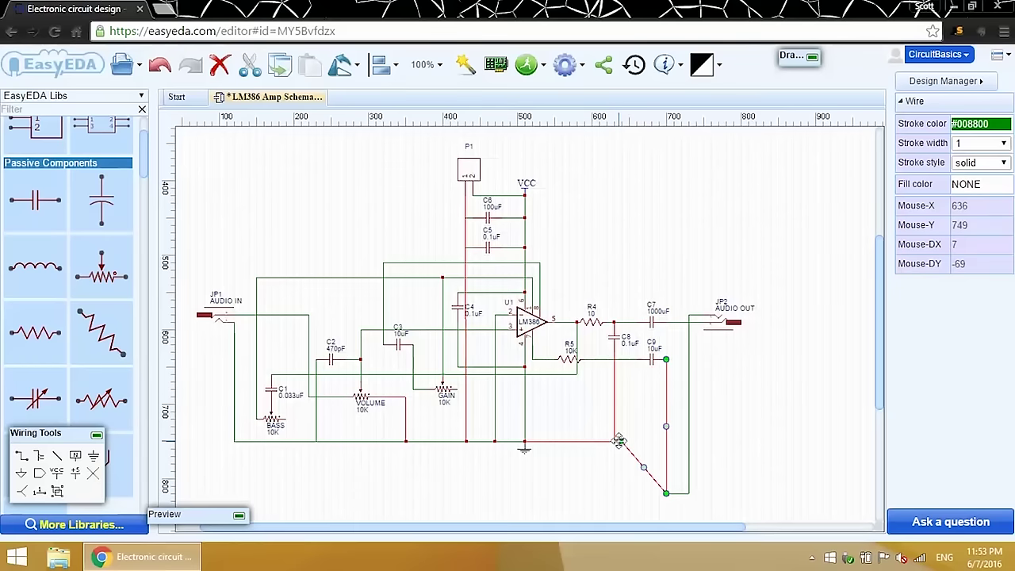
- Raise the ground wires of C9 and JP2 and join them at the end of the straightened ground line
{"action": "left_click_drag", "start_coordinate": [668, 491], "coordinate": [666, 442]}
{"action": "left_click", "coordinate": [690, 497]}
{"action": "left_click_drag", "start_coordinate": [689, 494], "coordinate": [688, 444]}
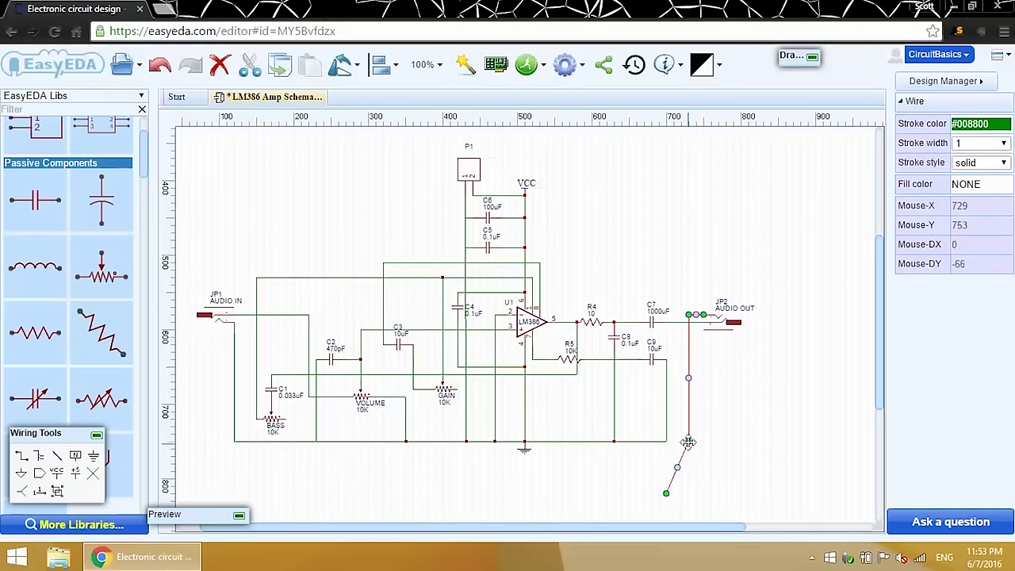
{"action": "left_click", "coordinate": [664, 466]}
{"action": "left_click", "coordinate": [665, 491]}
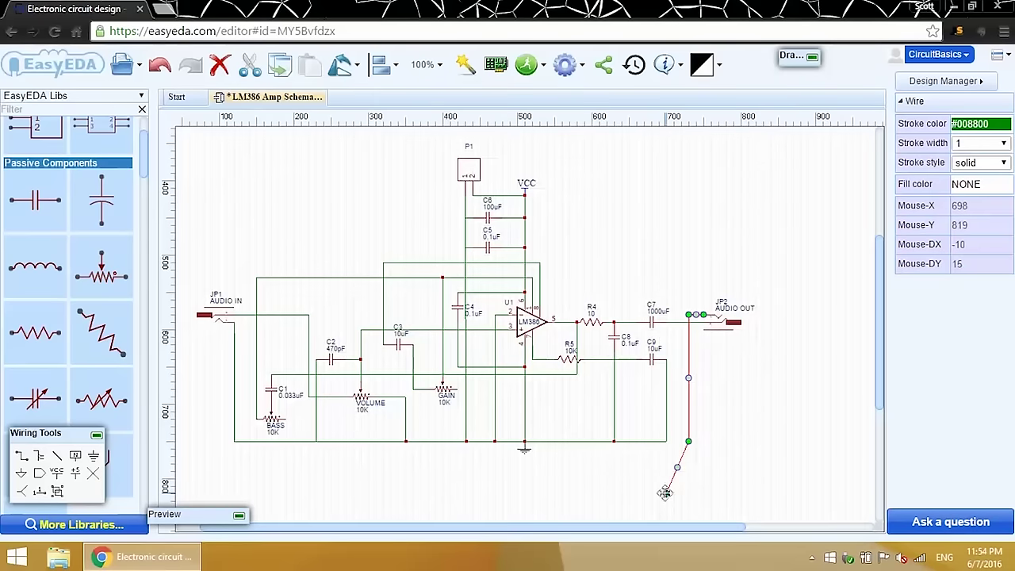
{"action": "left_click_drag", "start_coordinate": [664, 492], "coordinate": [668, 441]}
{"action": "left_click", "coordinate": [656, 457]}
- At 100% zoom, shift R5 closer to LM386 pin 7 and raise C3 along its wires
{"action": "left_click", "coordinate": [428, 65]}
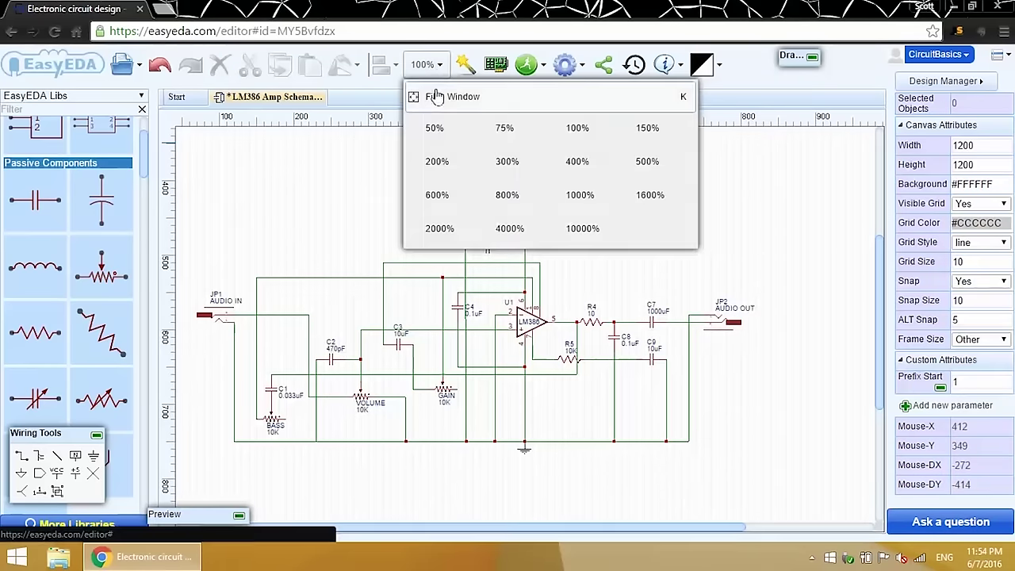
{"action": "left_click", "coordinate": [579, 126]}
{"action": "left_click_drag", "start_coordinate": [603, 387], "coordinate": [586, 386]}
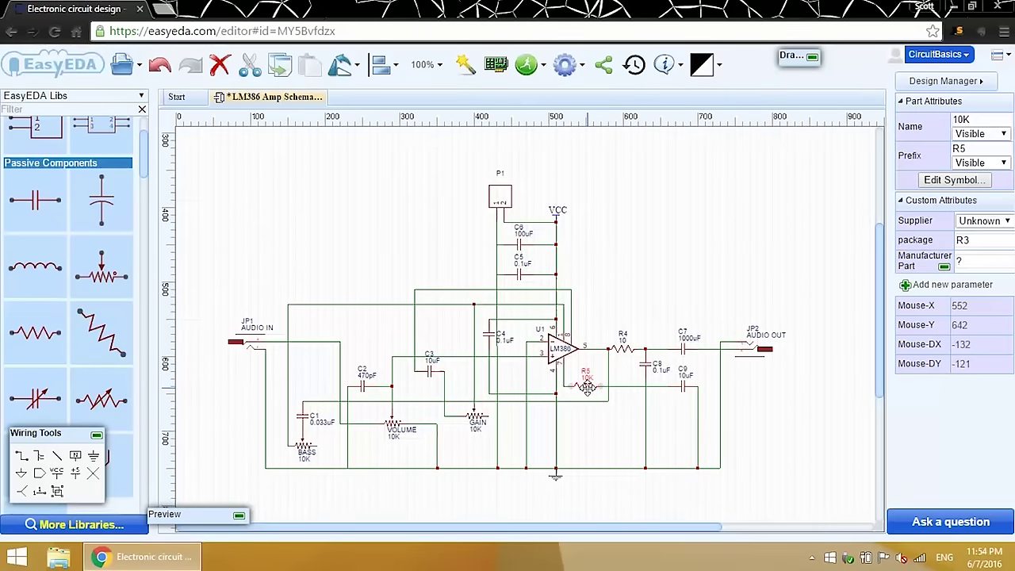
{"action": "left_click_drag", "start_coordinate": [432, 371], "coordinate": [432, 343]}
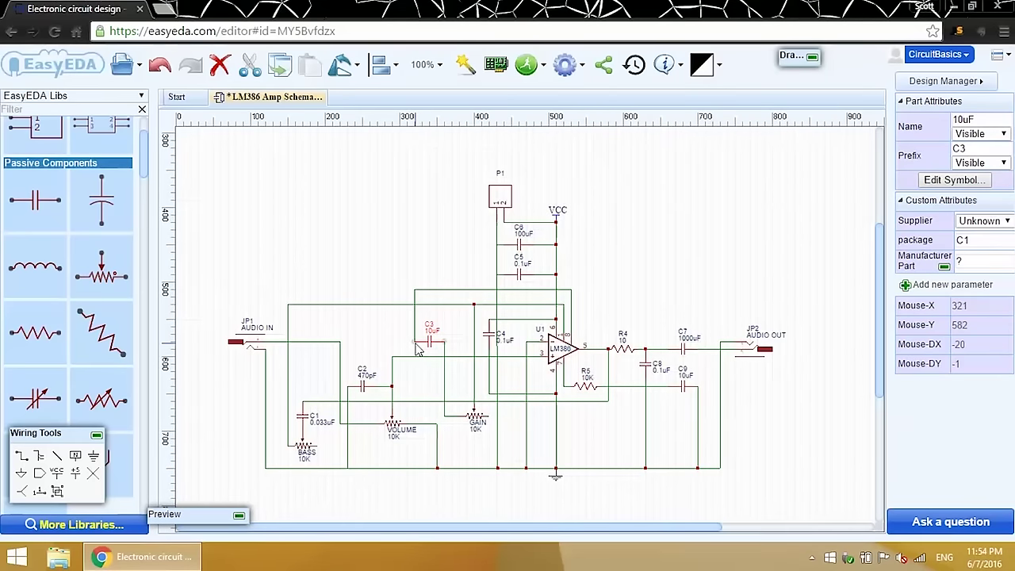
- Save the LM386 Amp Schematic and convert it to a new PCB, bringing the component footprints into view
{"action": "left_click", "coordinate": [132, 73]}
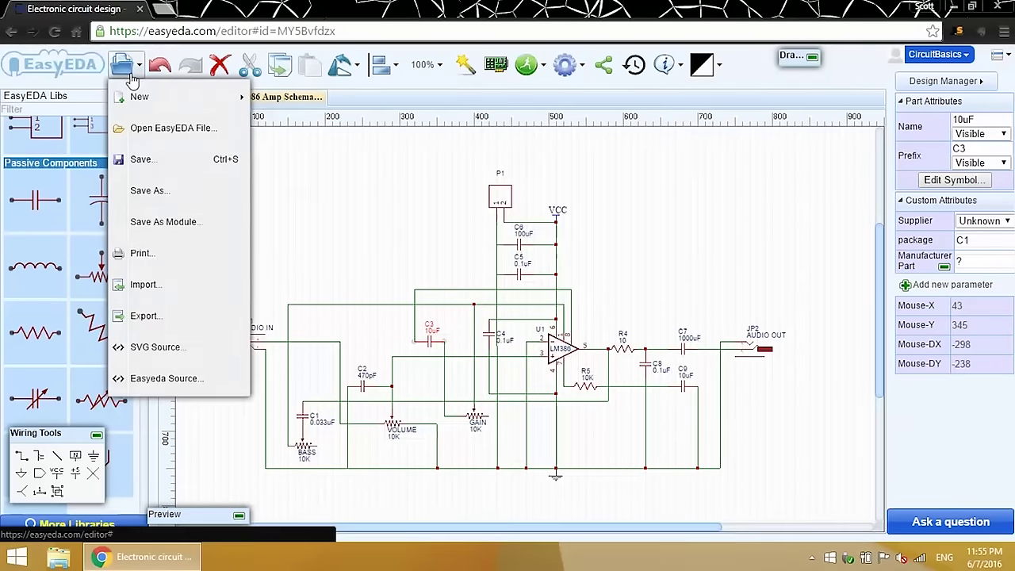
{"action": "left_click", "coordinate": [168, 162]}
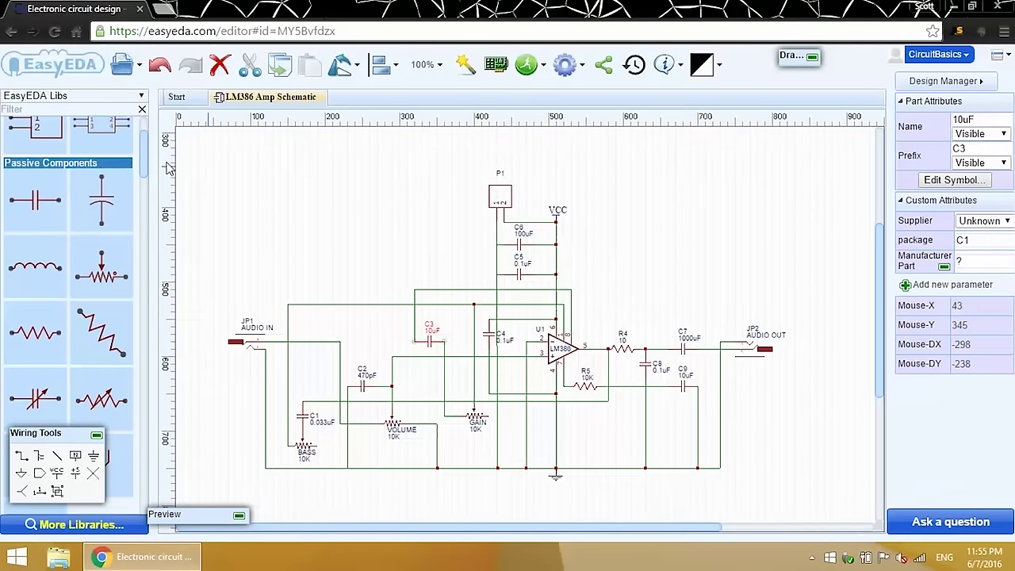
{"action": "left_click", "coordinate": [495, 67]}
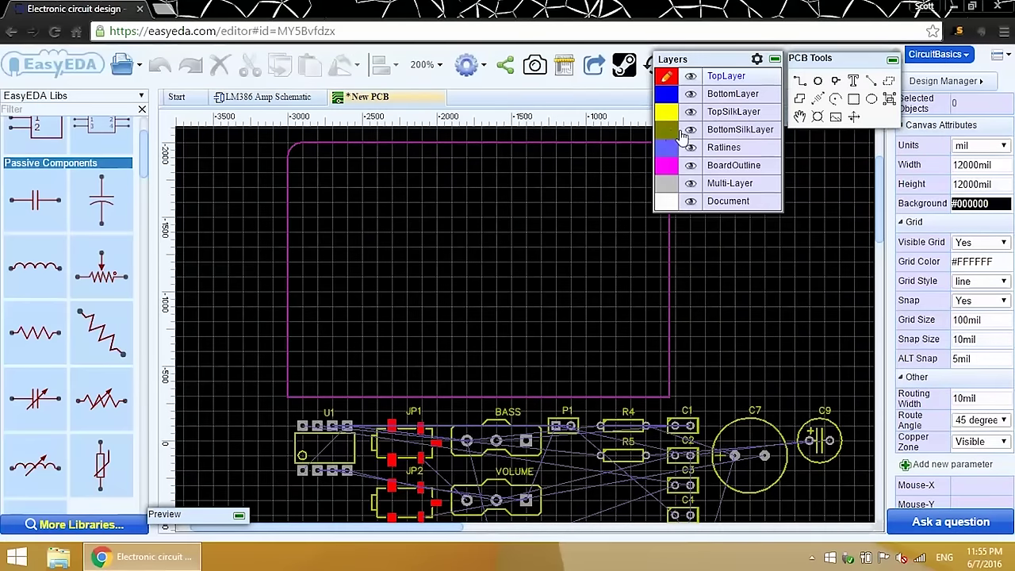
{"action": "left_click_drag", "start_coordinate": [880, 175], "coordinate": [890, 214]}
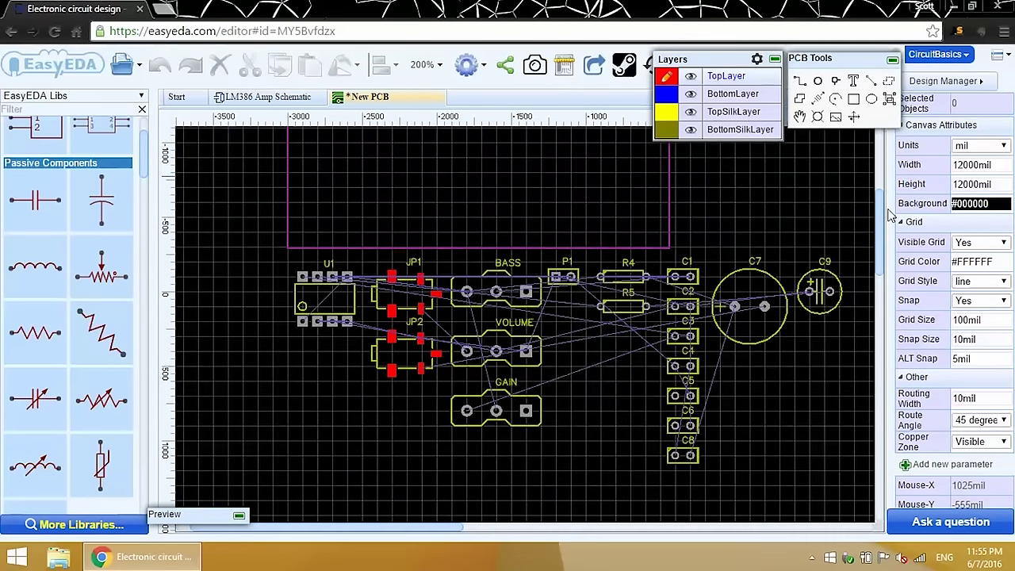